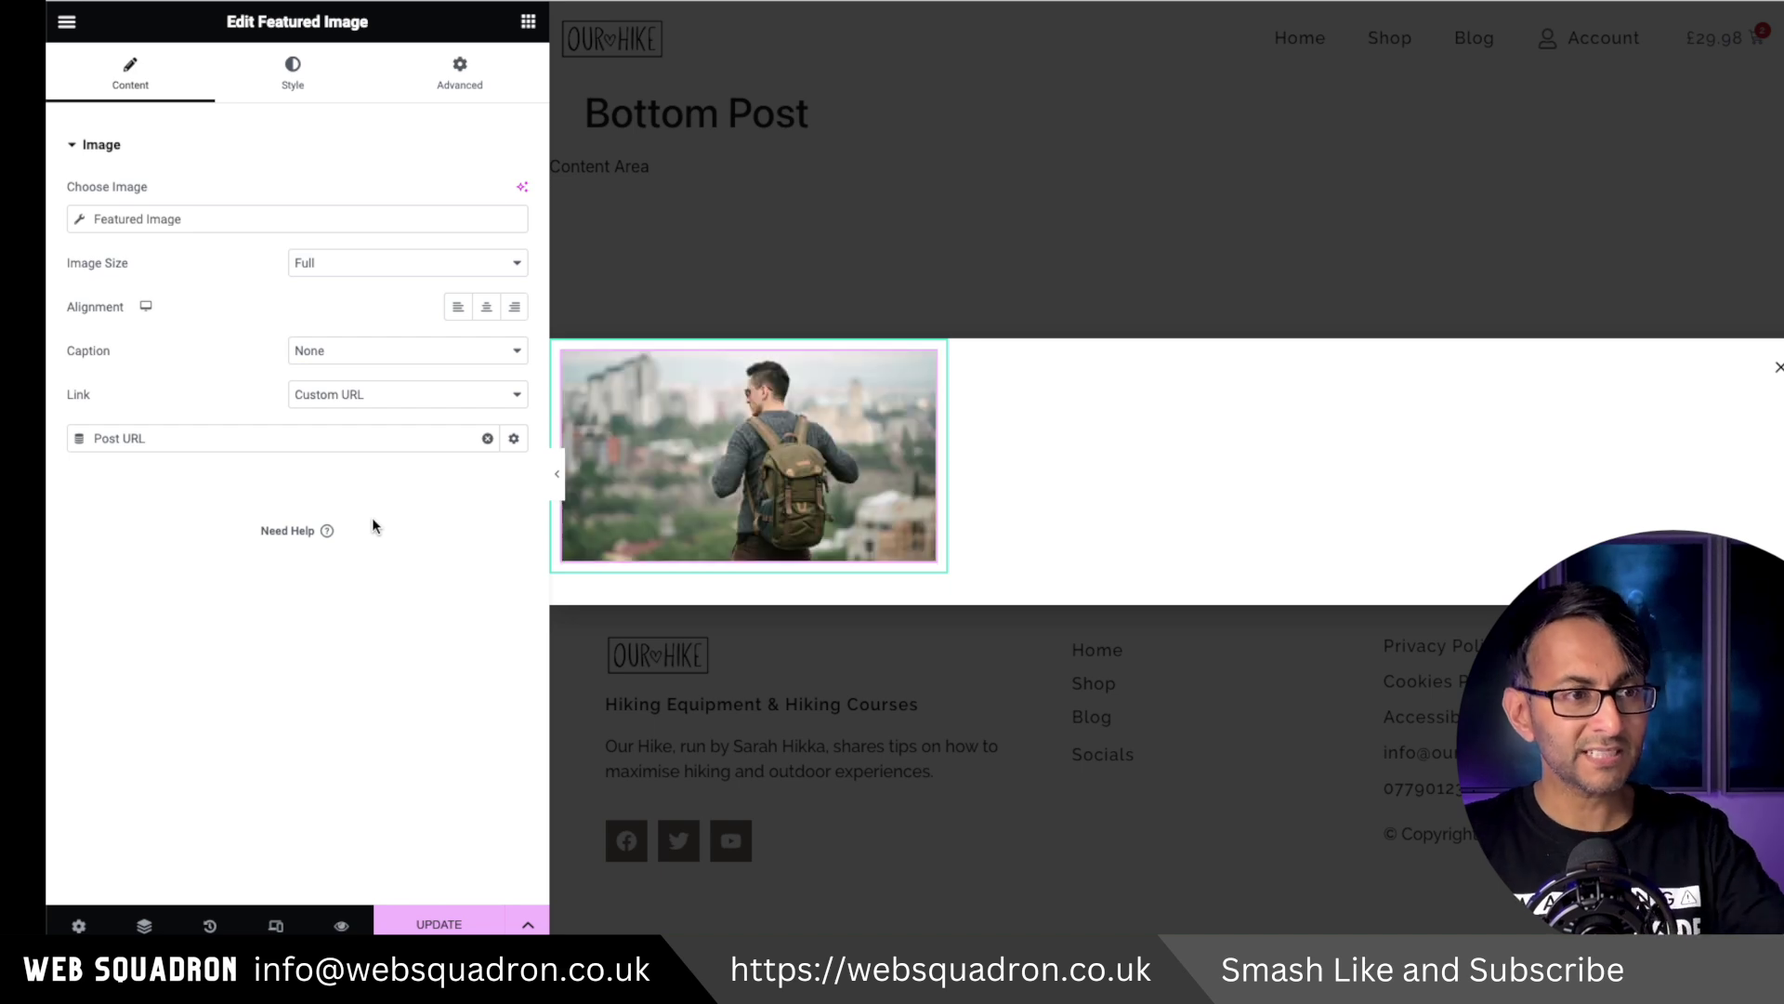
# - Style the featured image at 70 px height, with Cover object fit and Top Center position
pyautogui.click(293, 84)
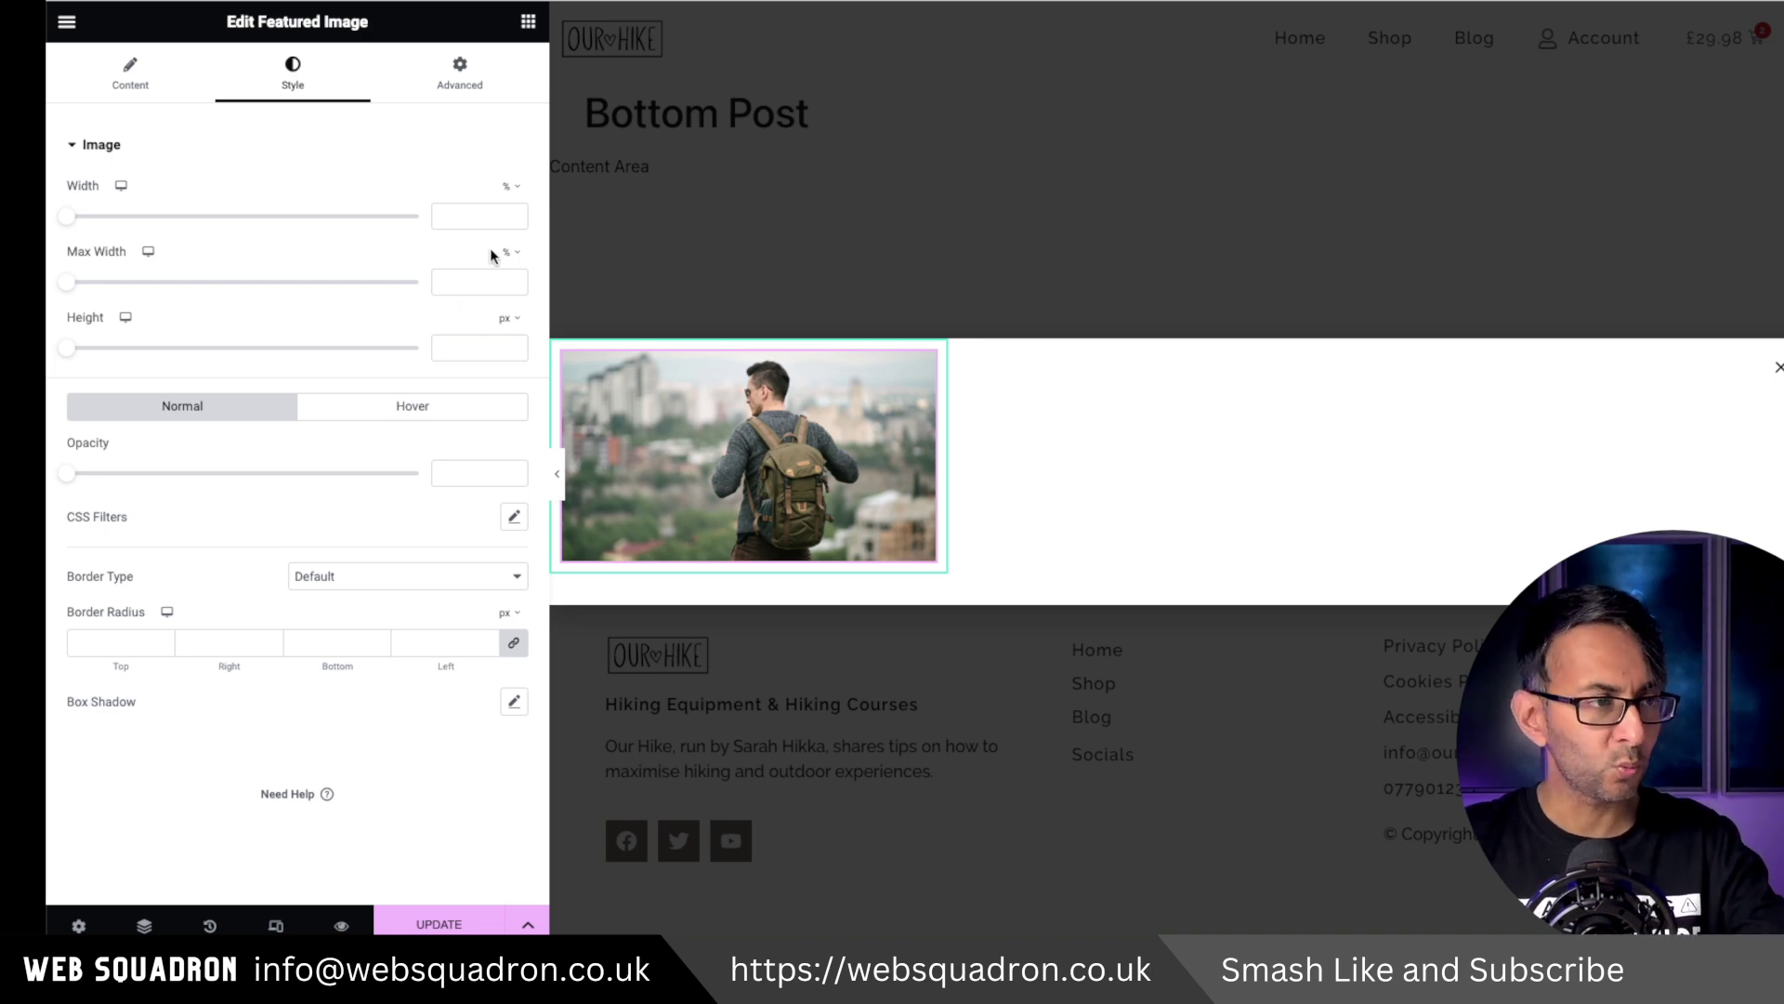
pyautogui.click(467, 356)
pyautogui.write('70')
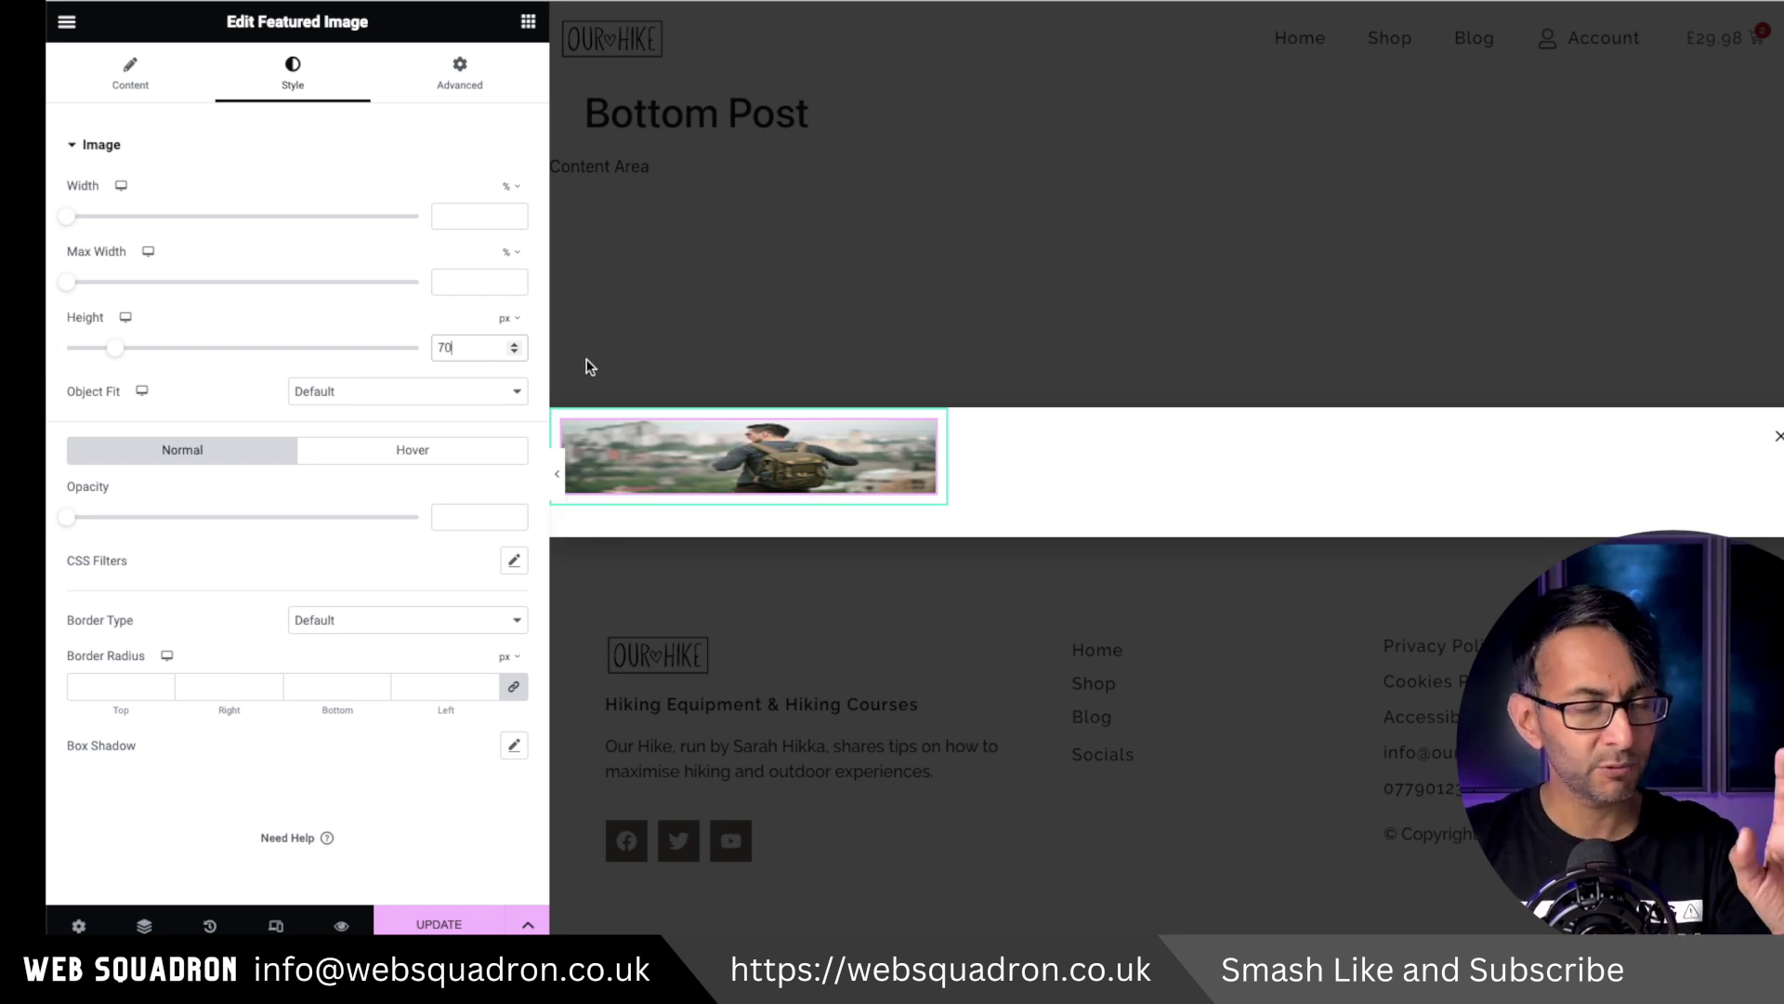
pyautogui.click(377, 390)
pyautogui.click(375, 428)
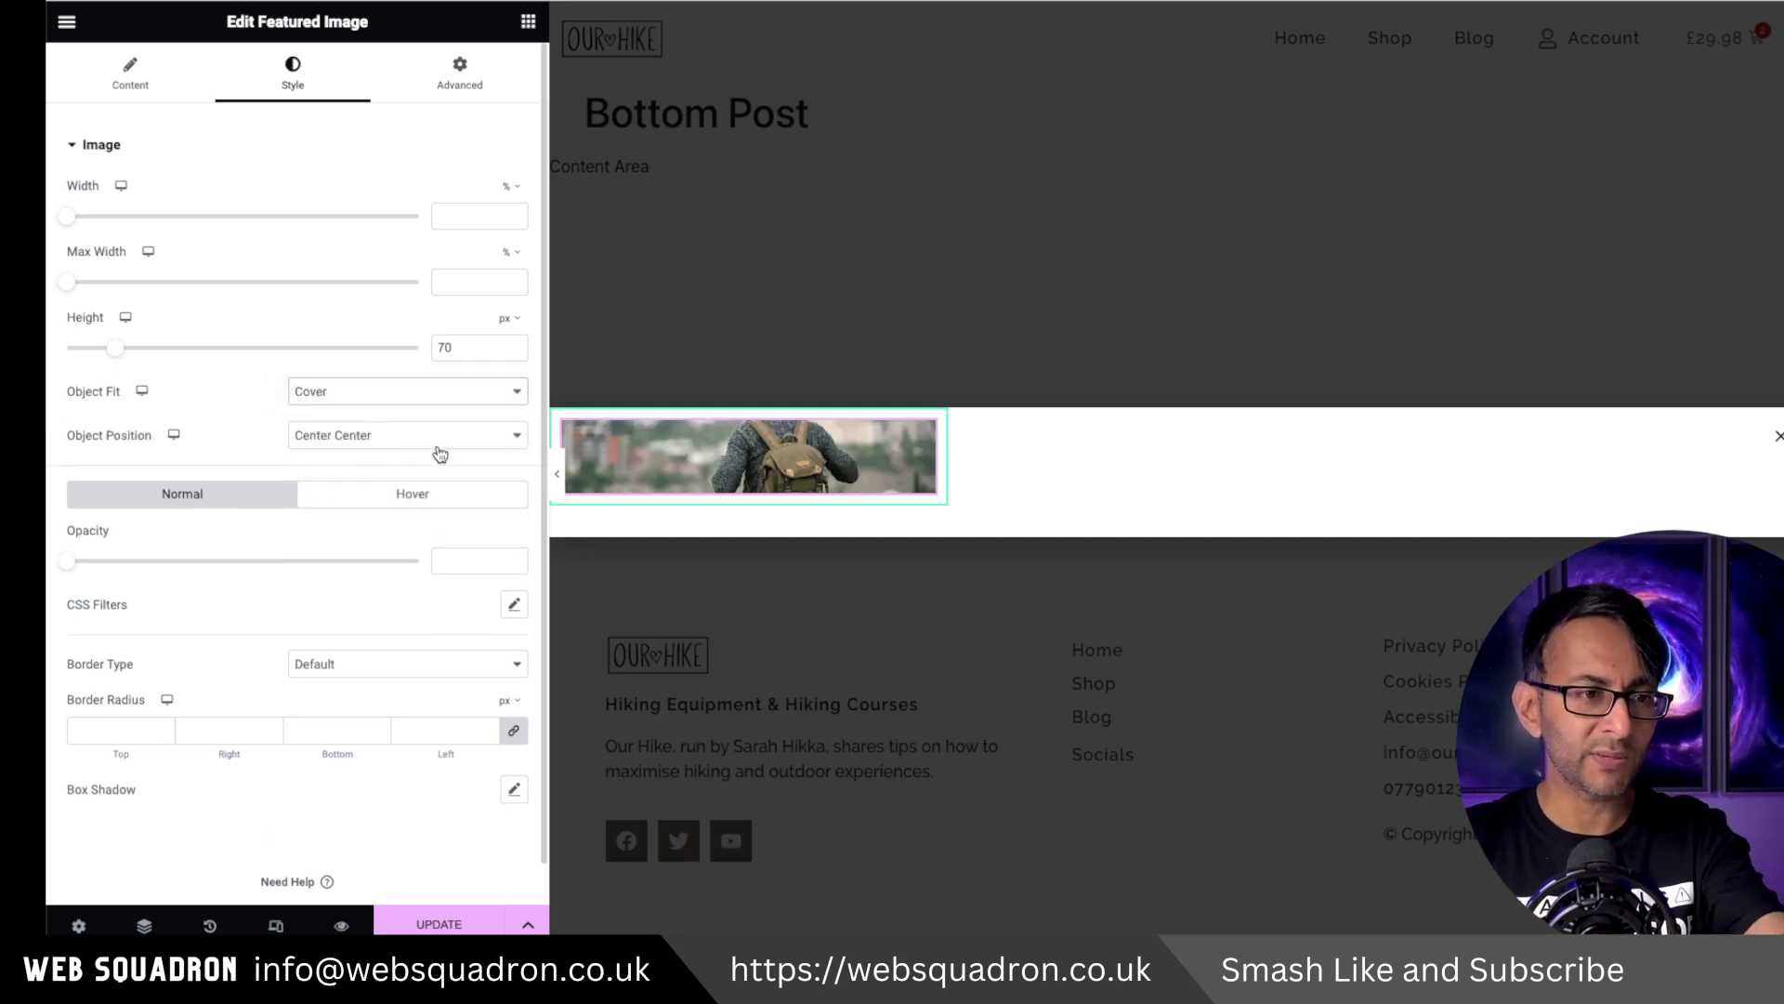
pyautogui.click(413, 435)
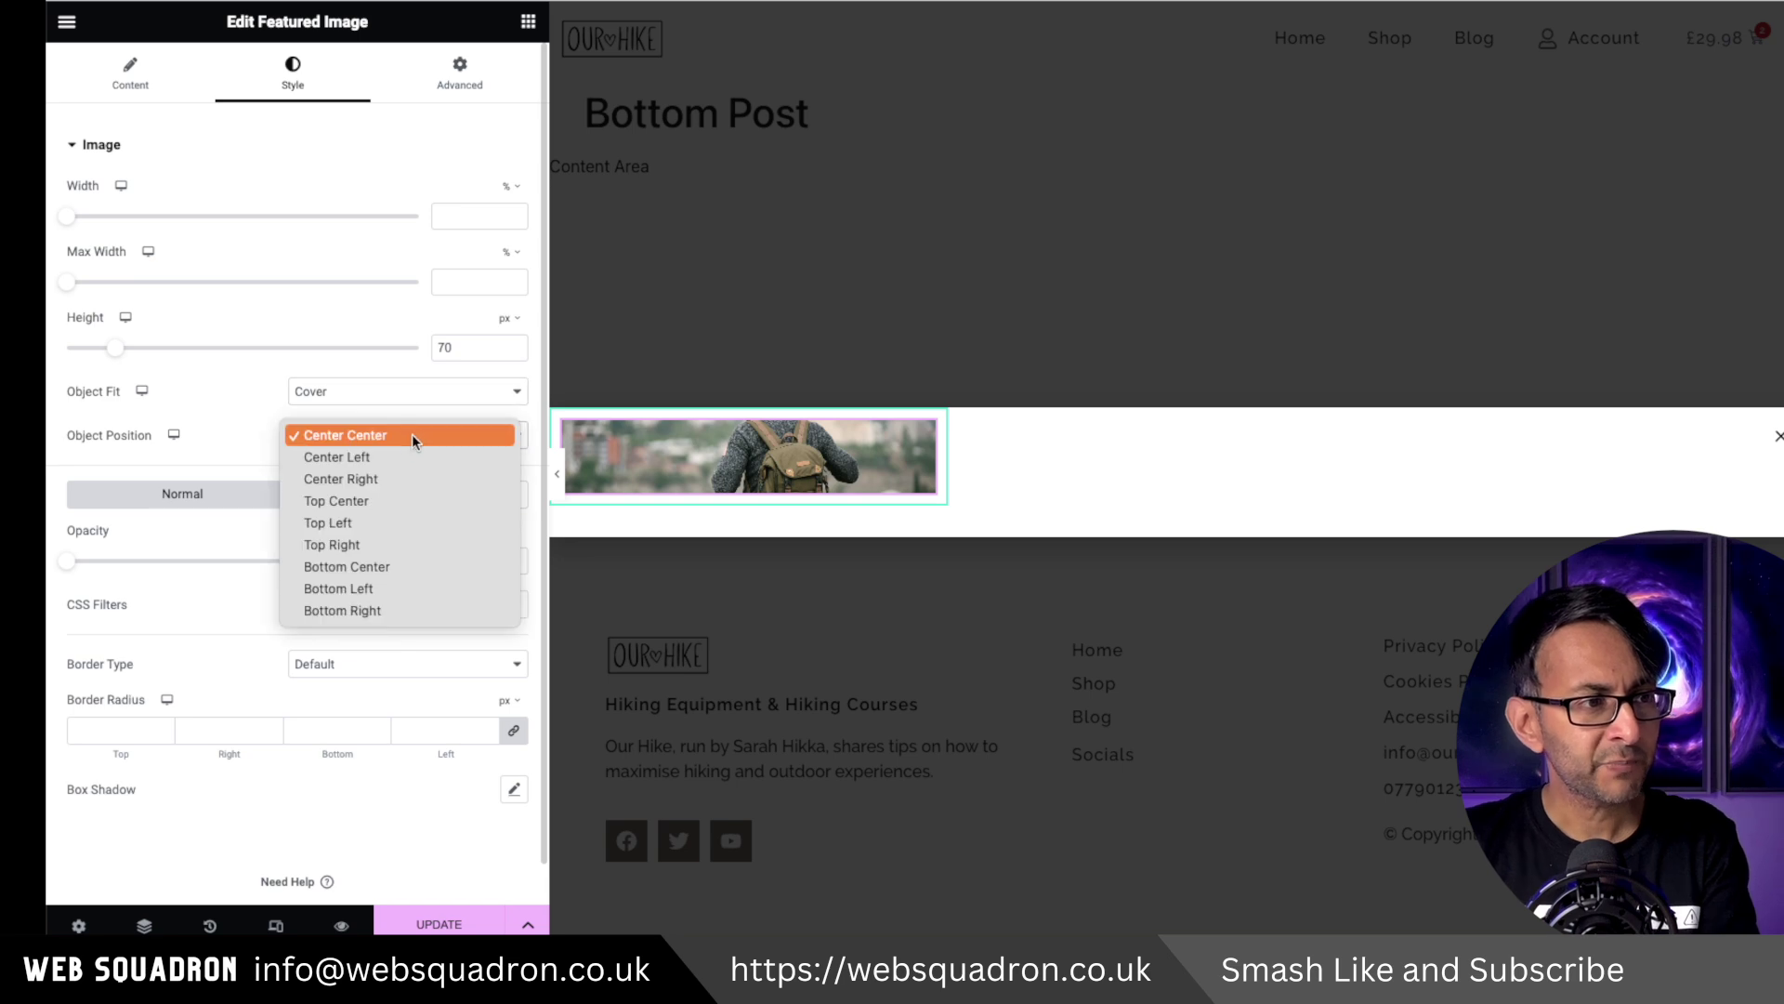
pyautogui.click(398, 500)
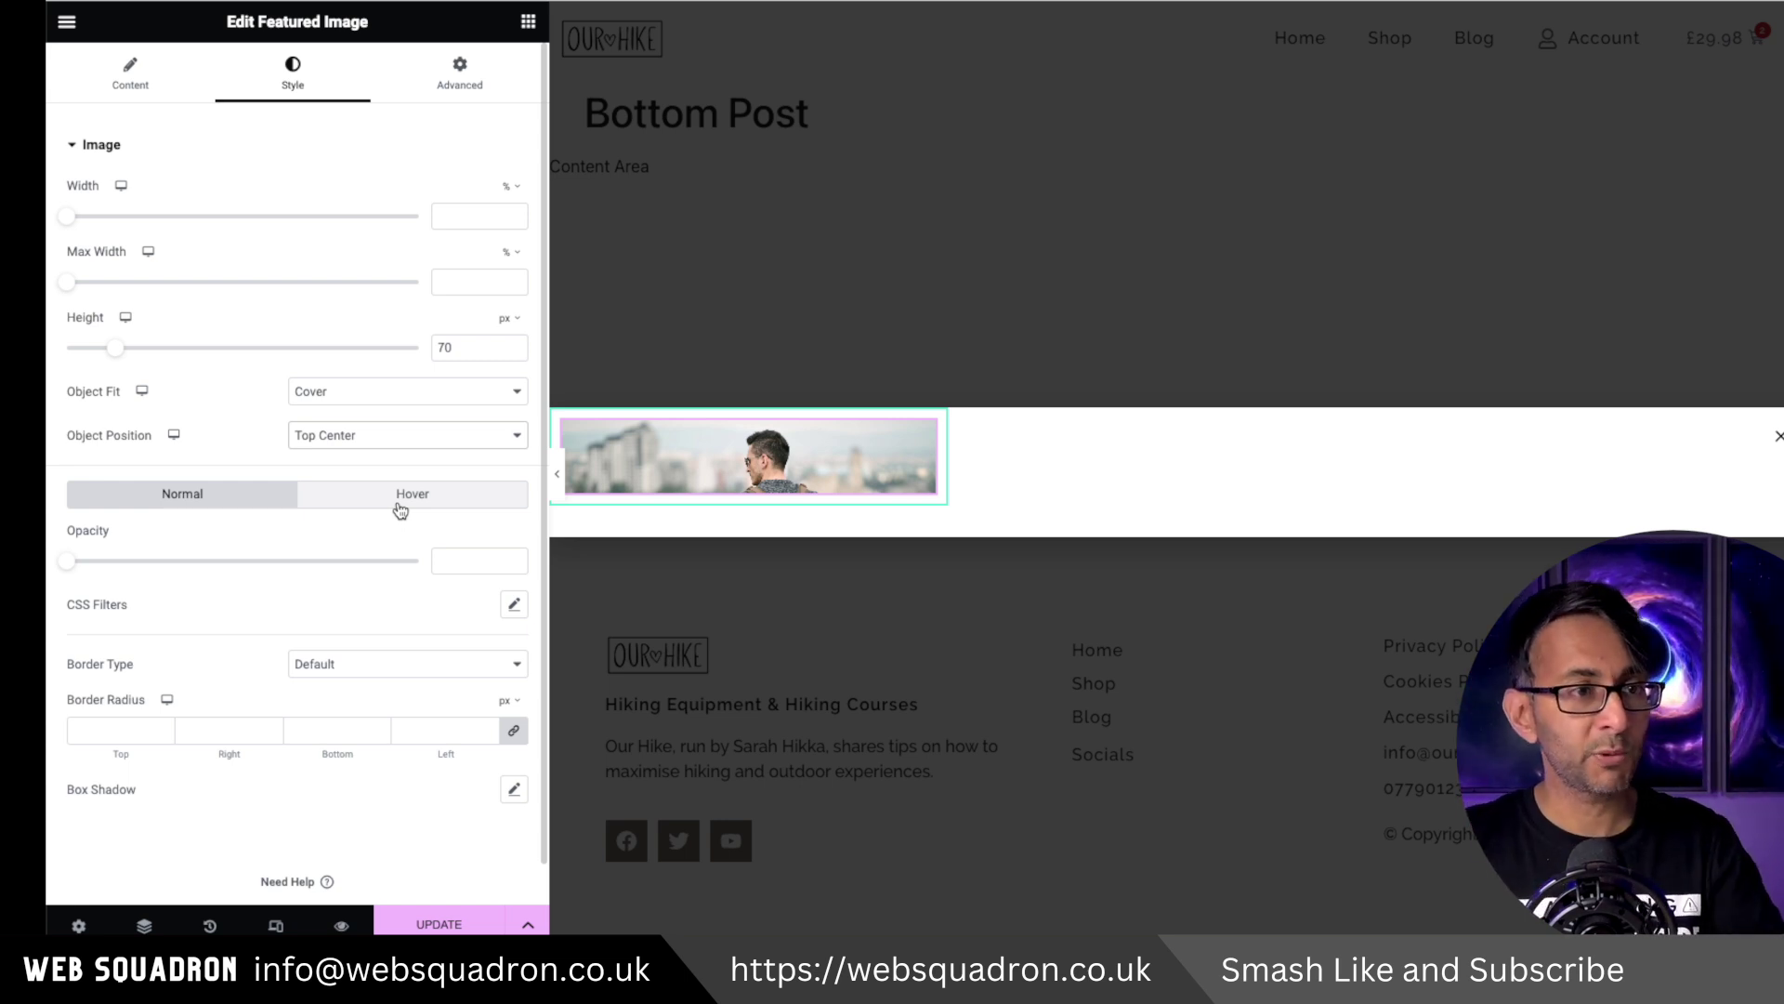
# - Give the featured image a 5 px border radius and enable its box shadow
pyautogui.click(118, 724)
pyautogui.write('5')
pyautogui.click(514, 789)
pyautogui.scroll(-2, 349, 728)
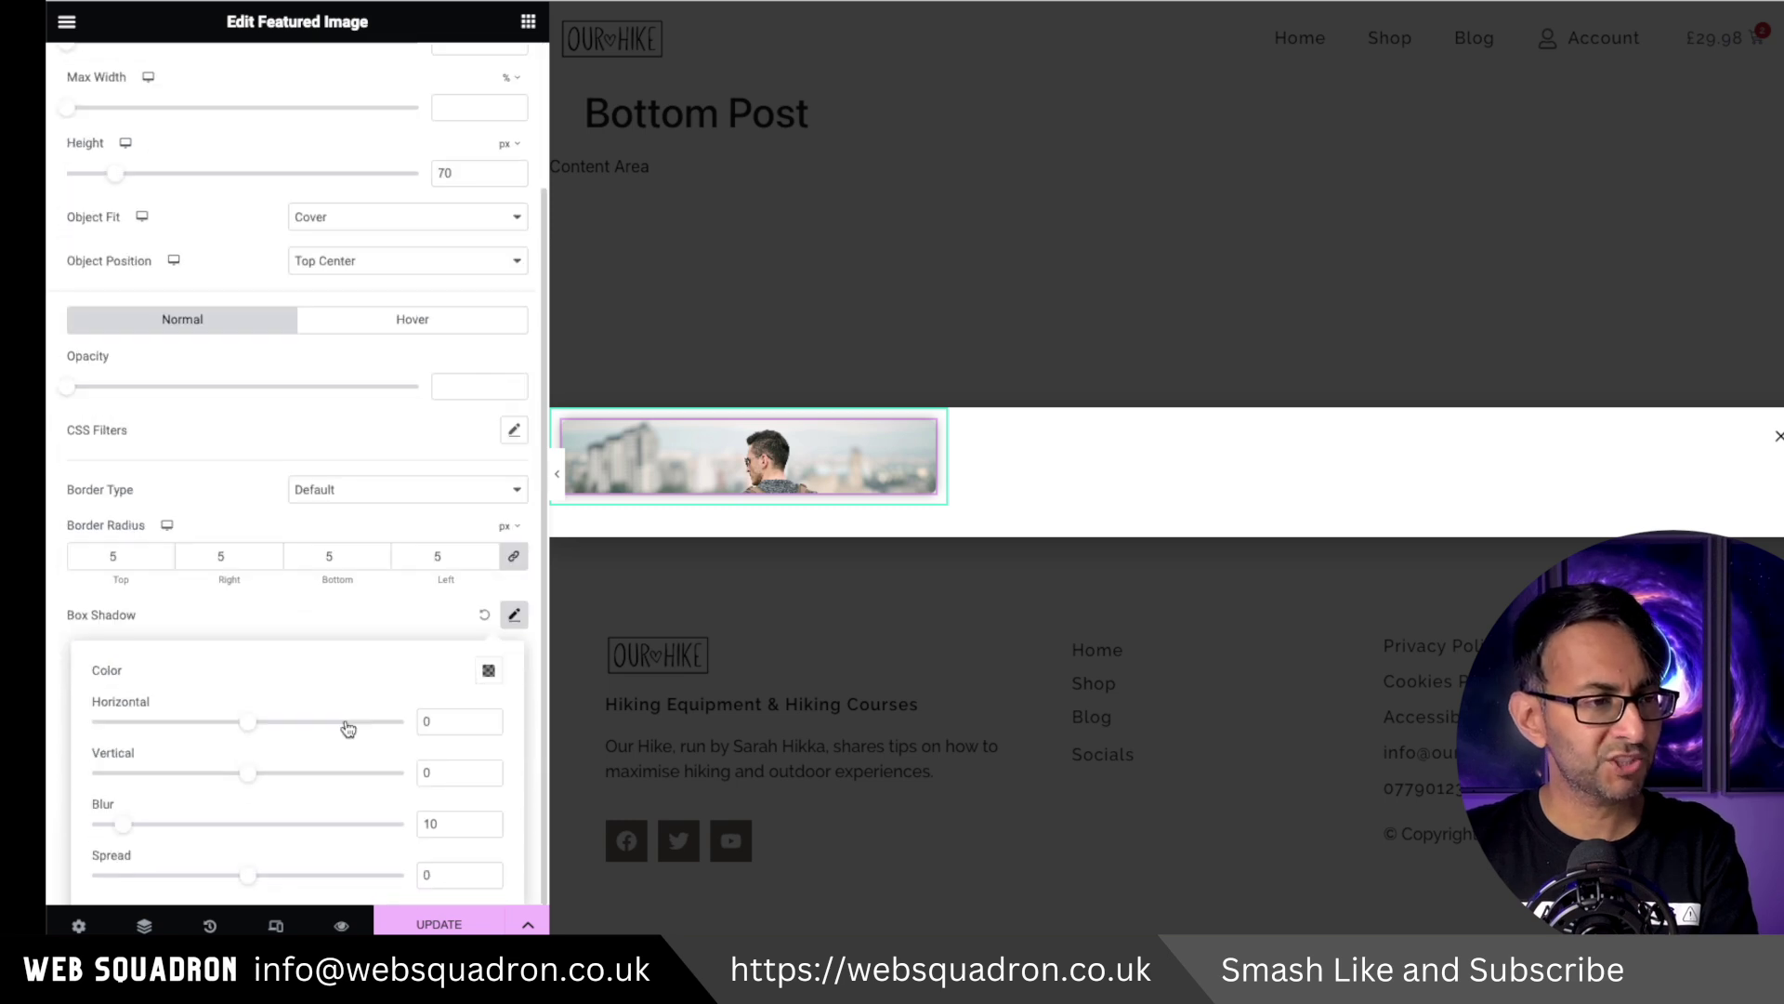
# - Make the shadow colour more transparent, reduce blur to 5, and preview the bar
pyautogui.click(490, 673)
pyautogui.moveTo(490, 592); pyautogui.dragTo(422, 592)
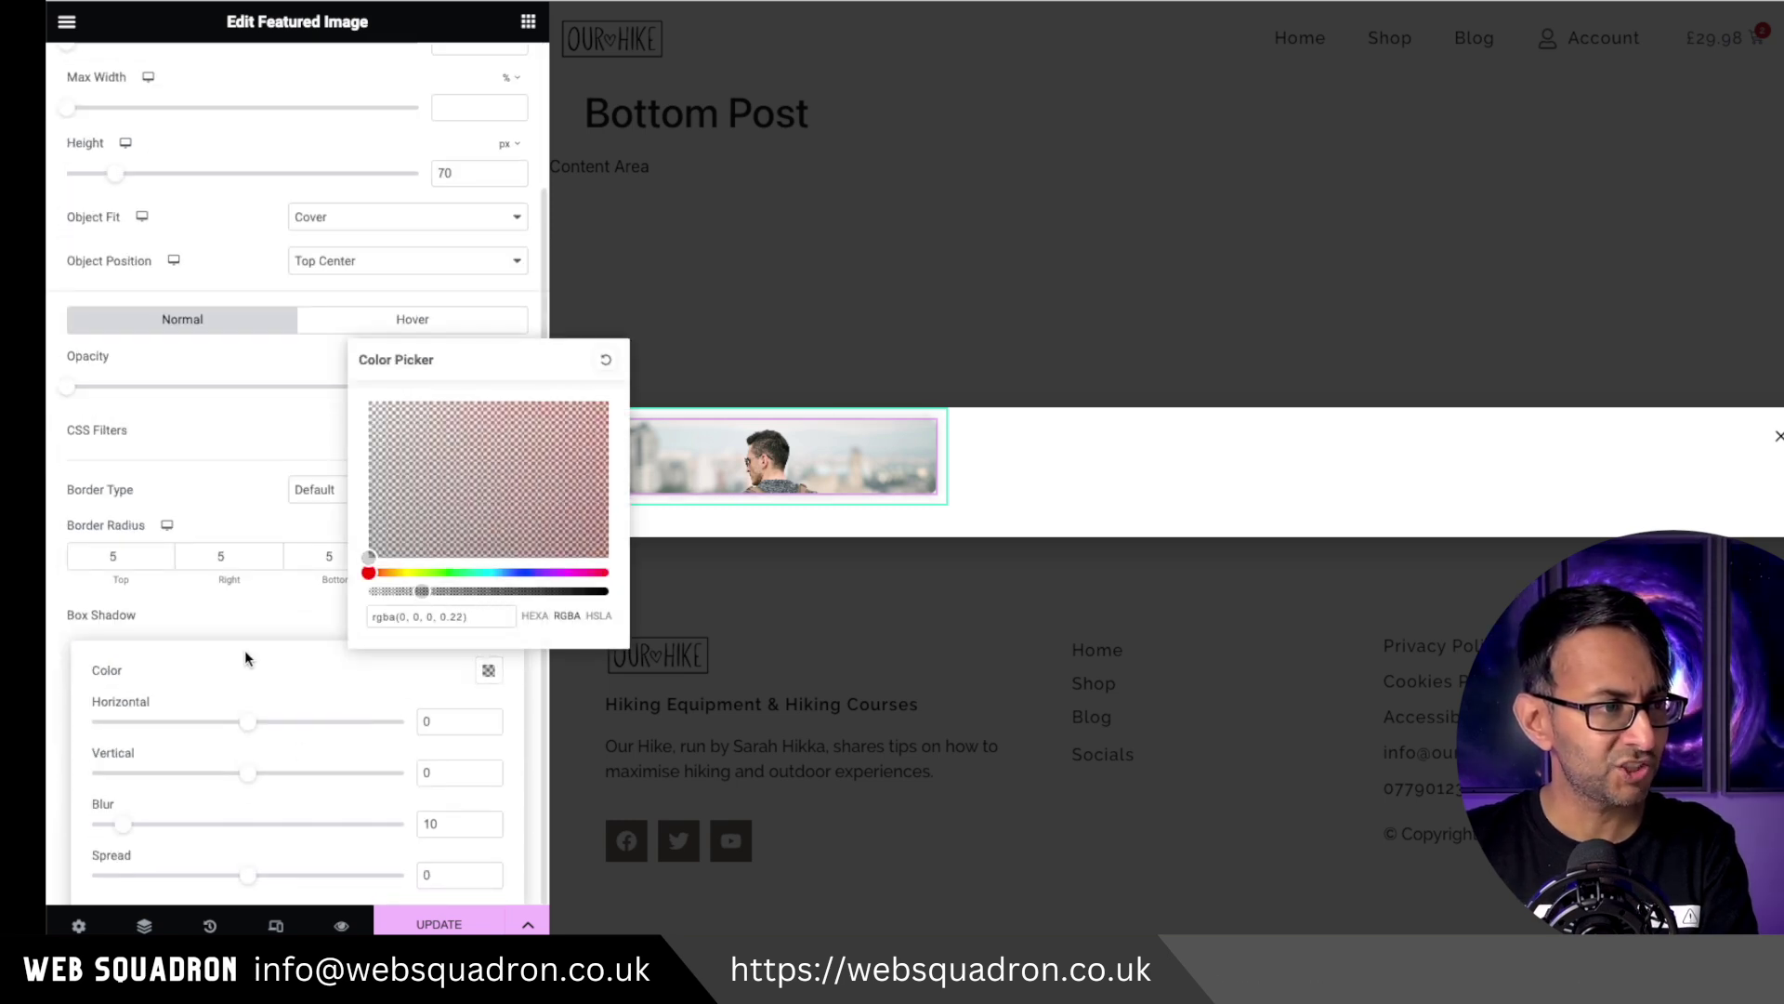
pyautogui.click(491, 828)
pyautogui.click(491, 828)
pyautogui.click(491, 828)
pyautogui.click(491, 828)
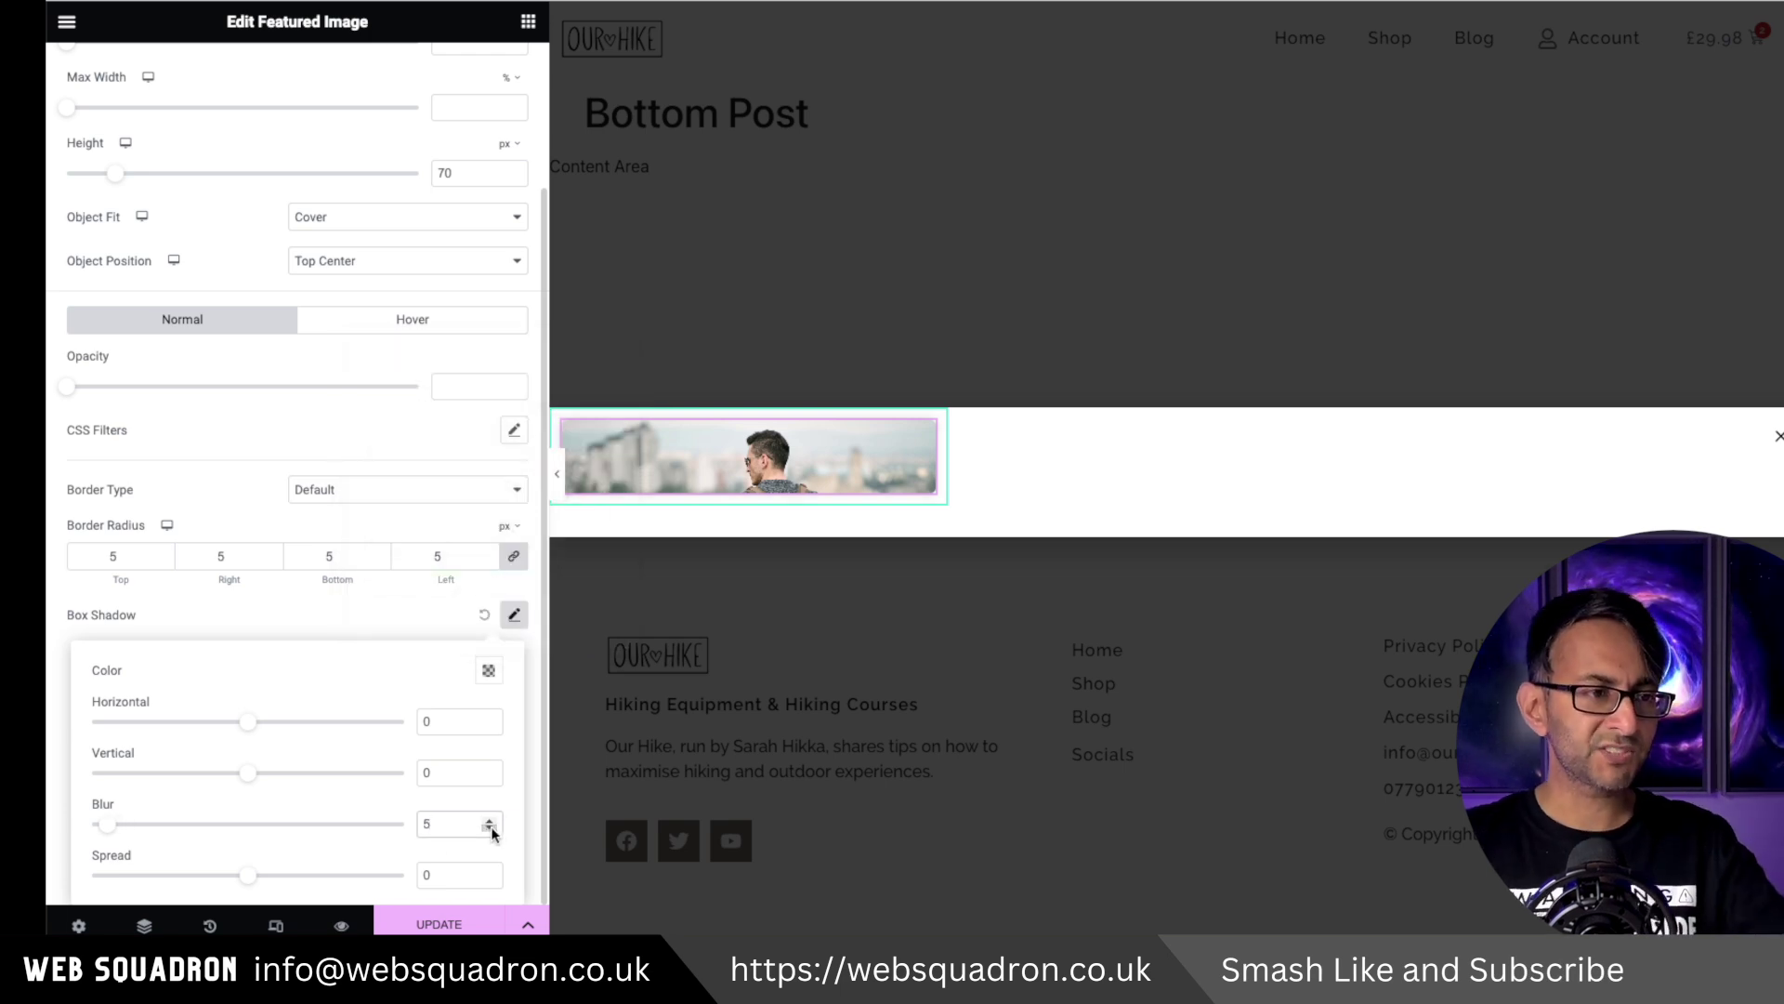
pyautogui.click(558, 475)
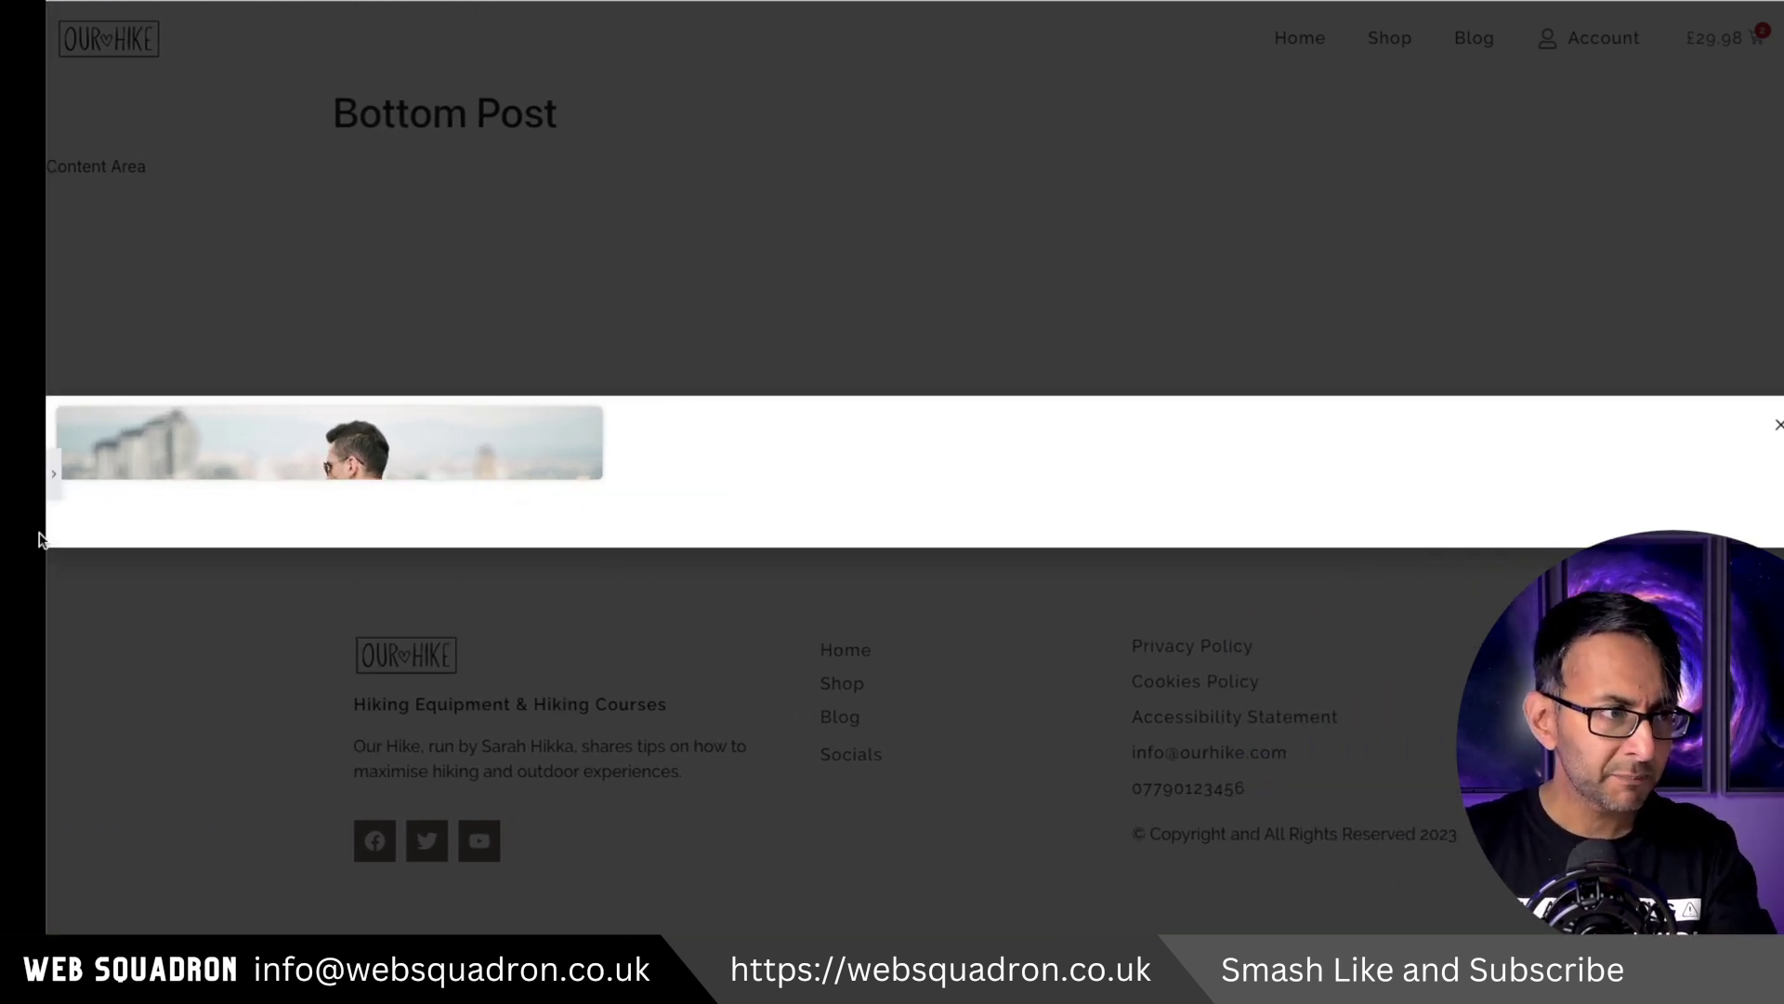
pyautogui.click(53, 476)
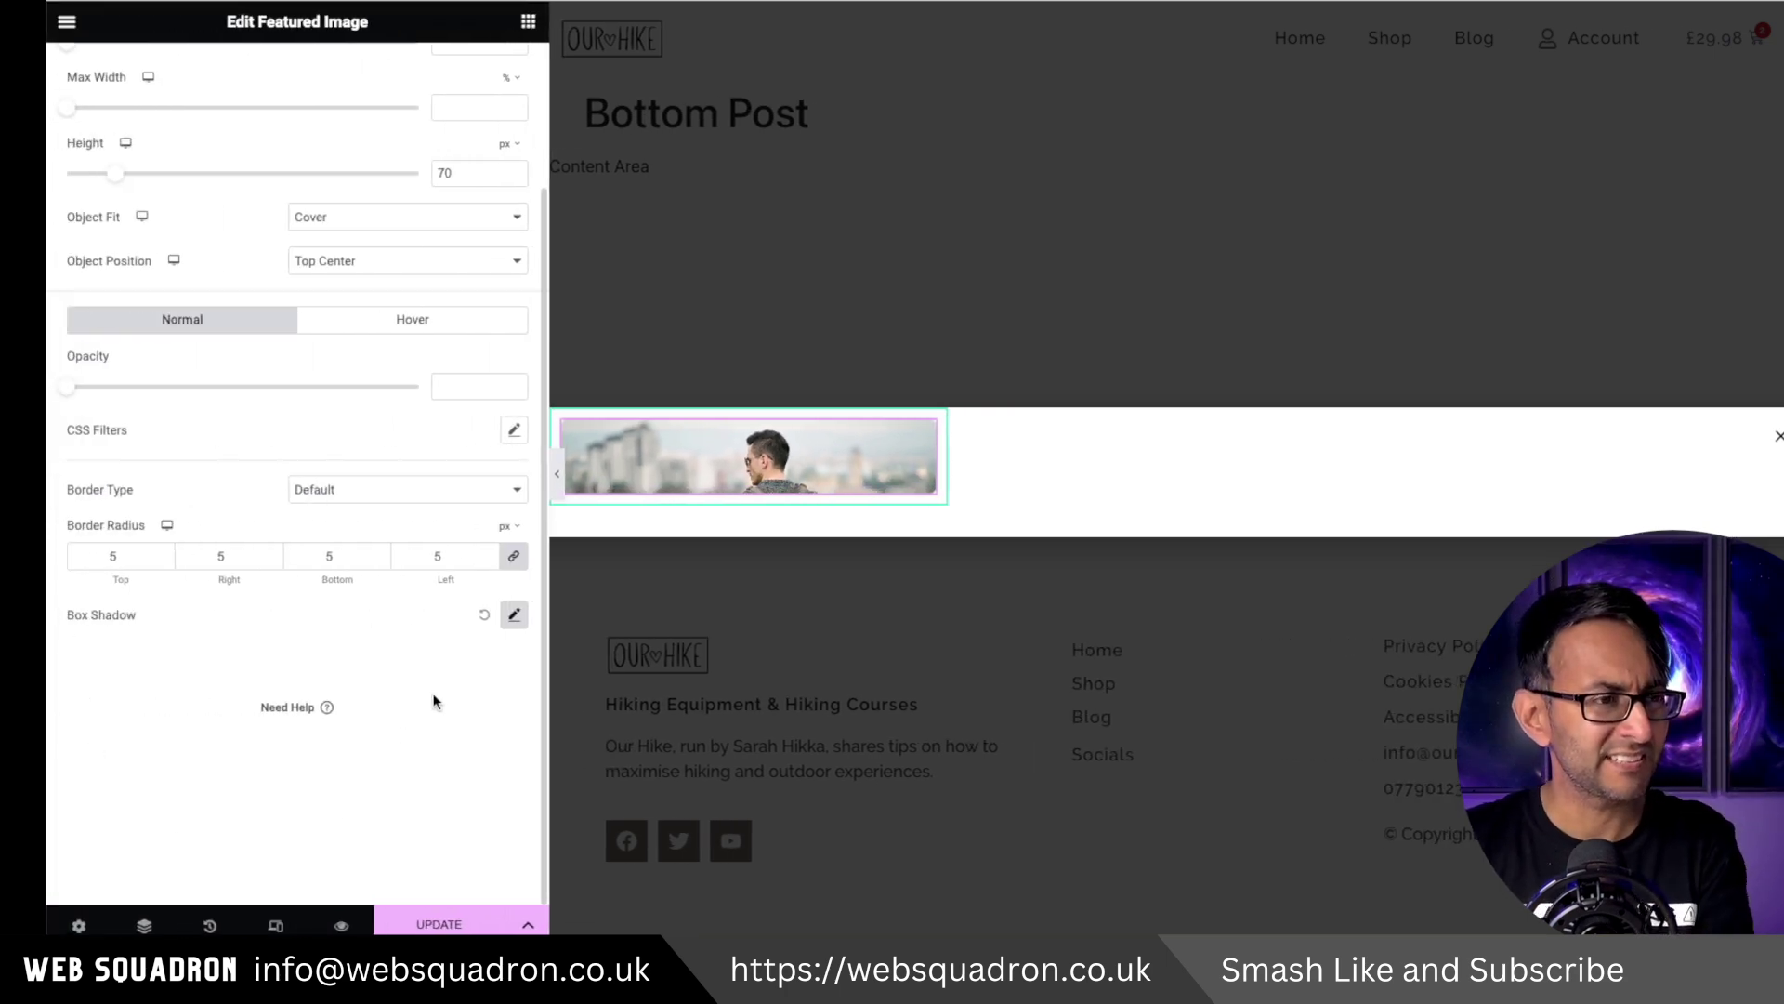
# - Select the image's Container and save the loop item template with Update
pyautogui.click(772, 426)
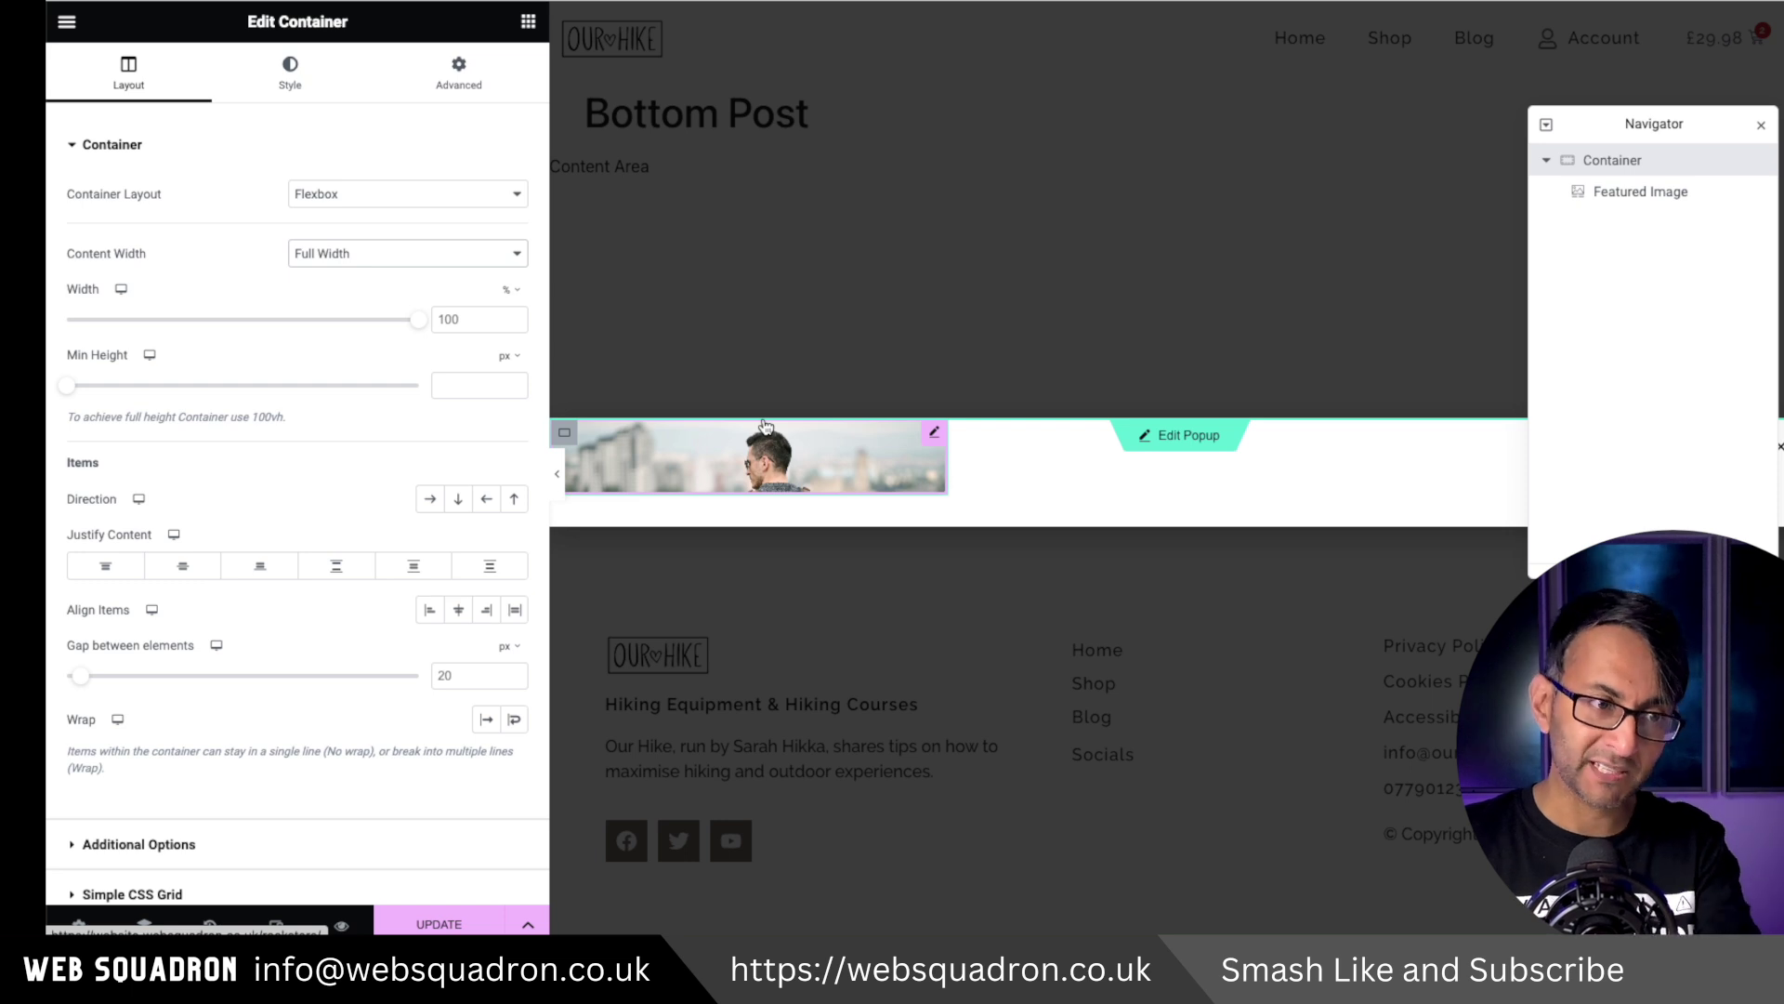
pyautogui.click(465, 925)
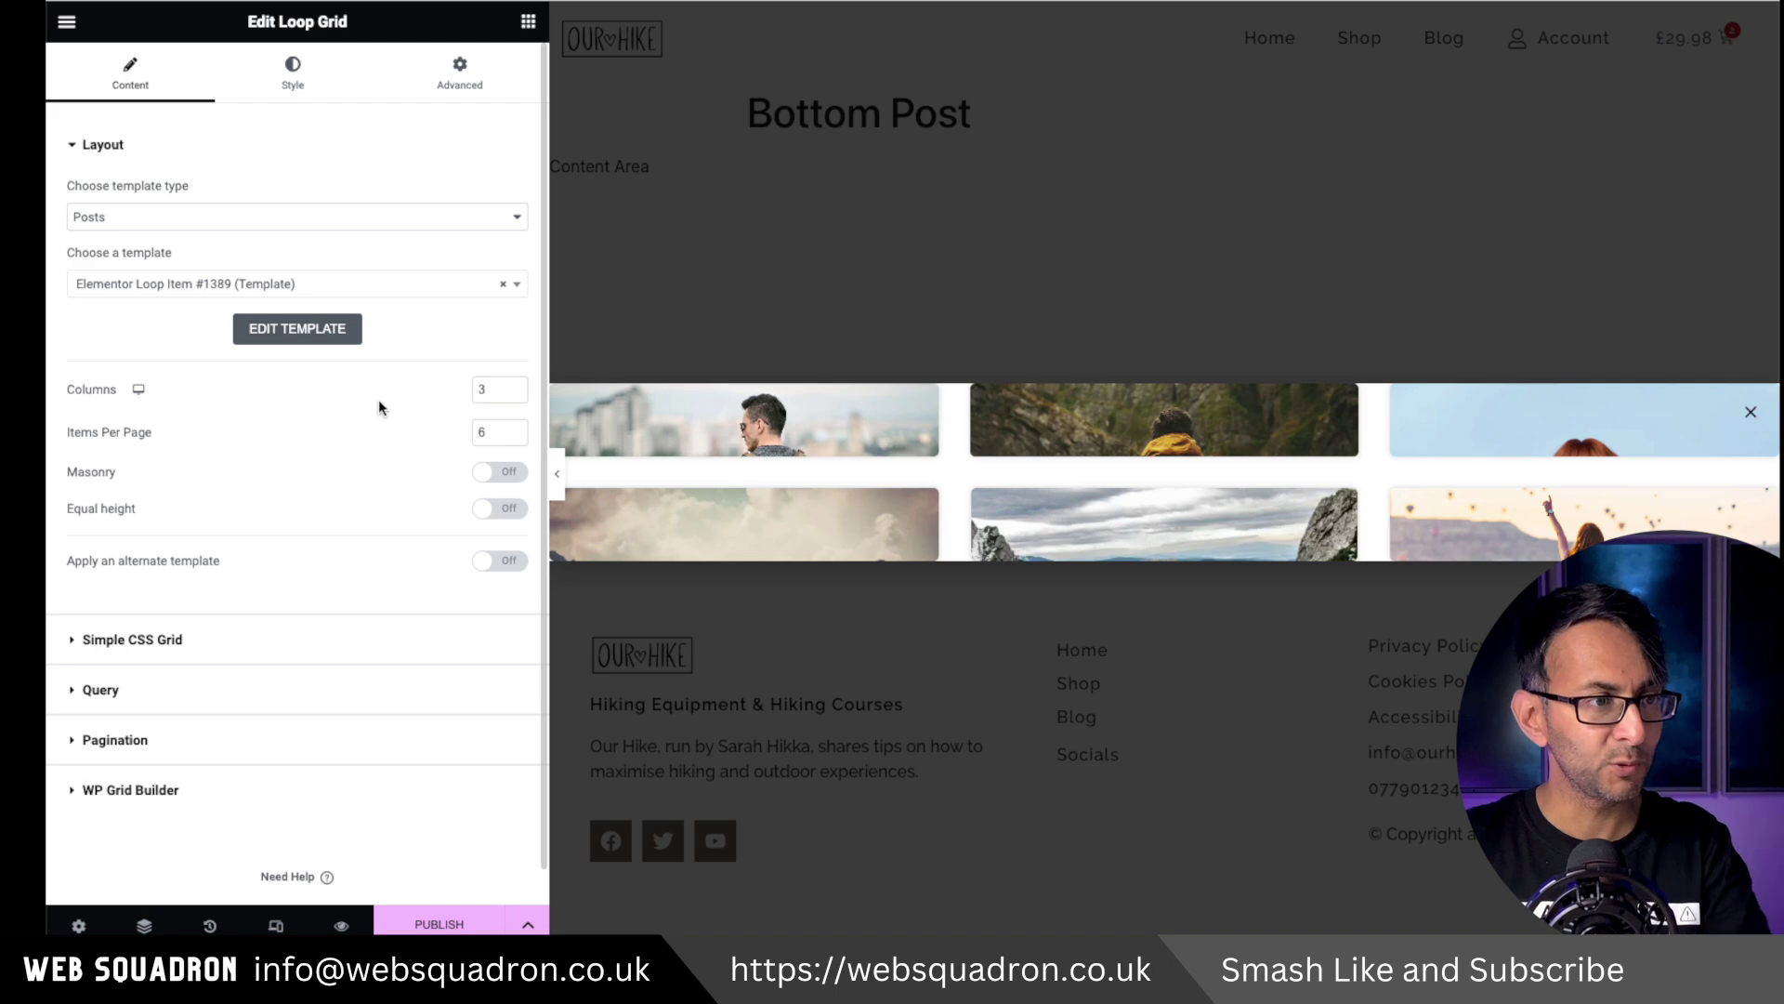
# - Set the Loop Grid layout to 12 columns and 11 items per page
pyautogui.click(488, 389)
pyautogui.write('12')
pyautogui.click(502, 434)
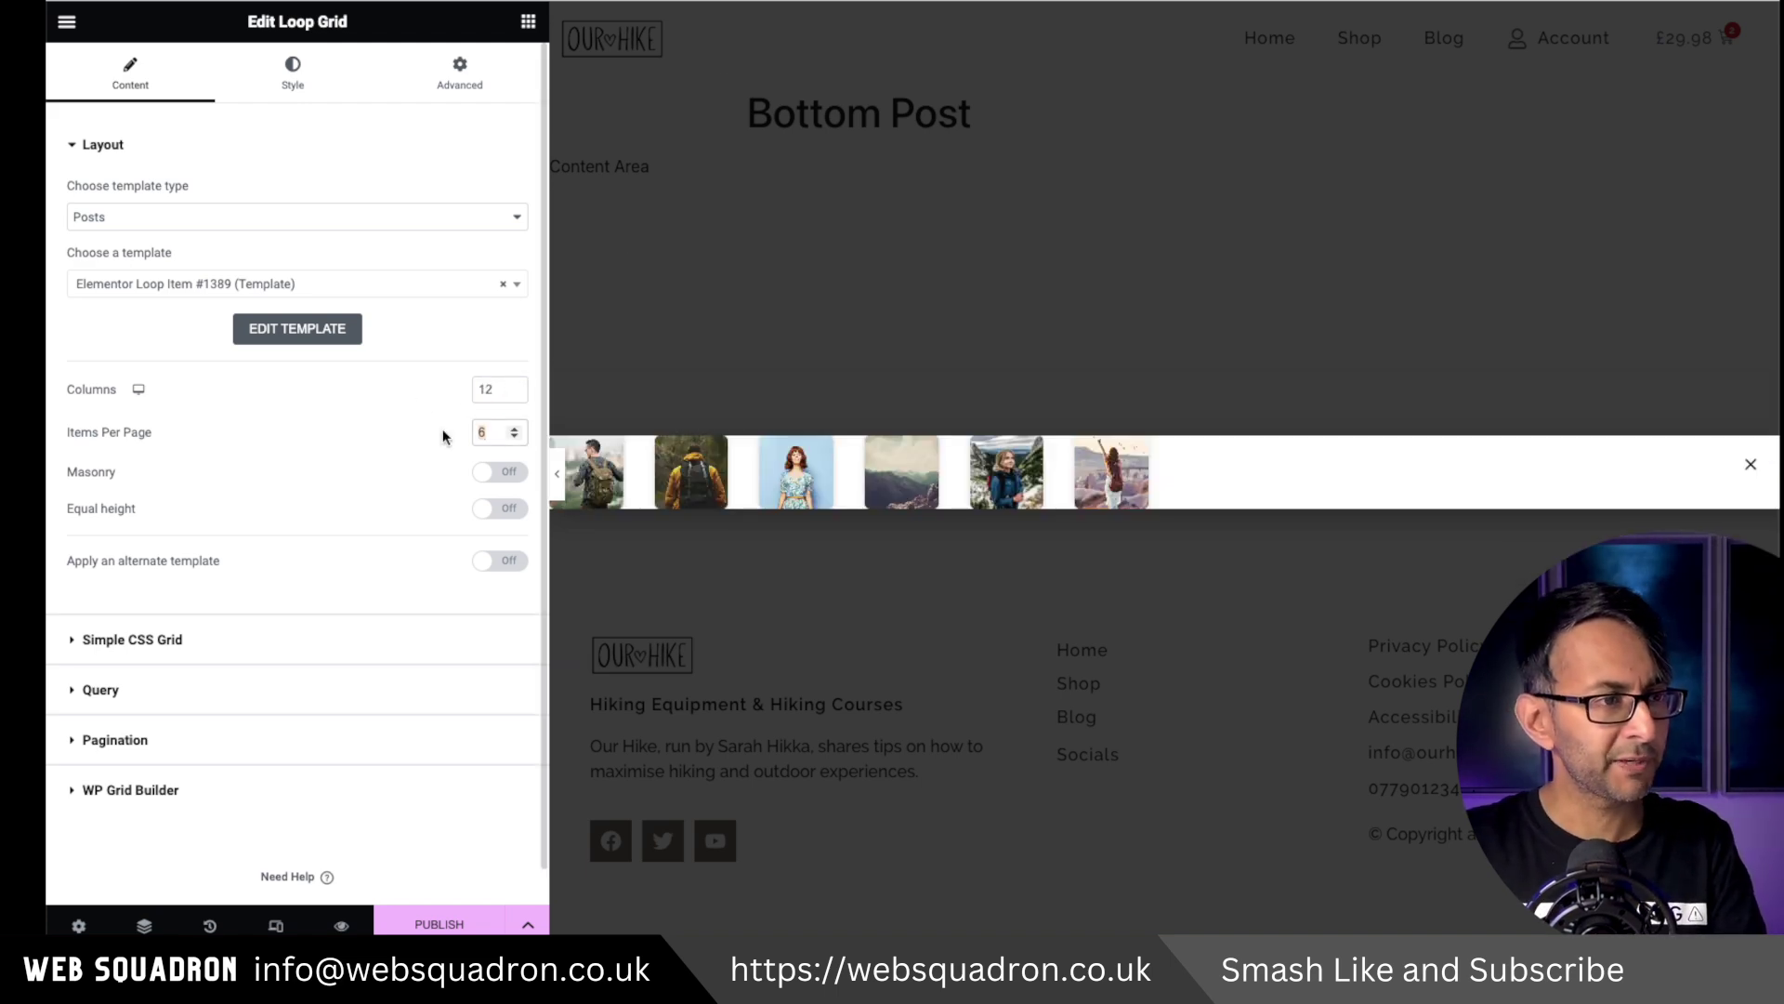
pyautogui.write('11')
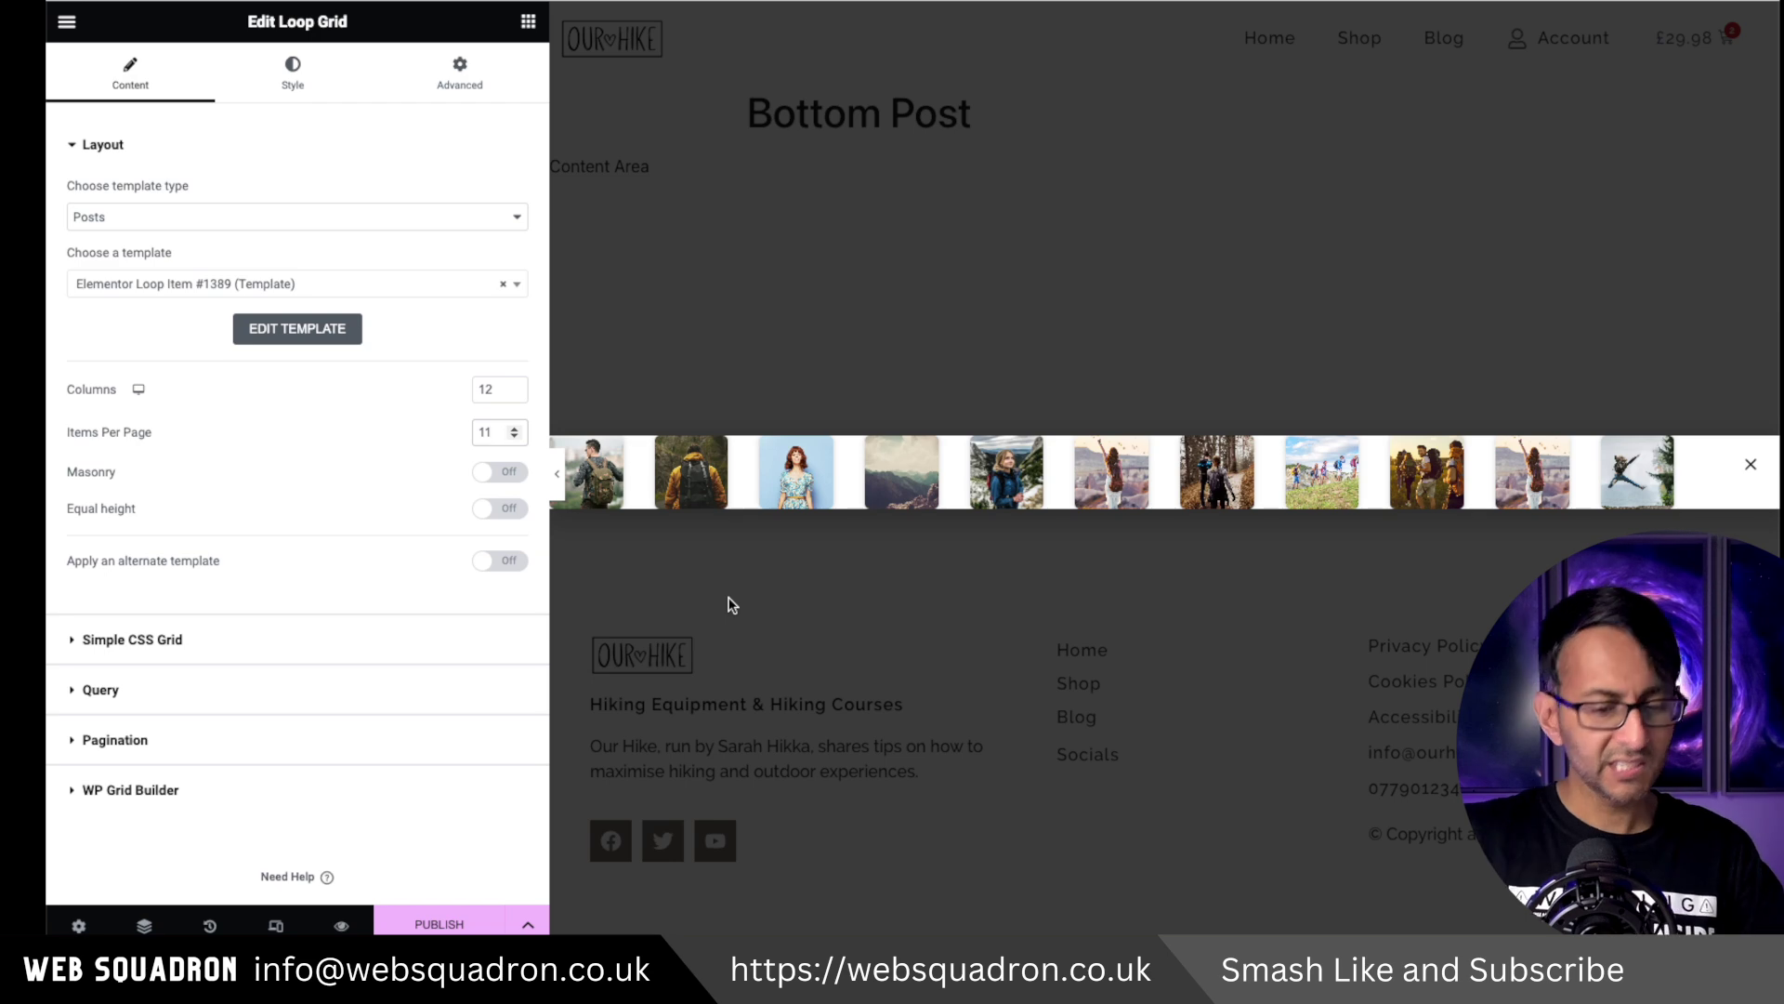
pyautogui.press('Up')
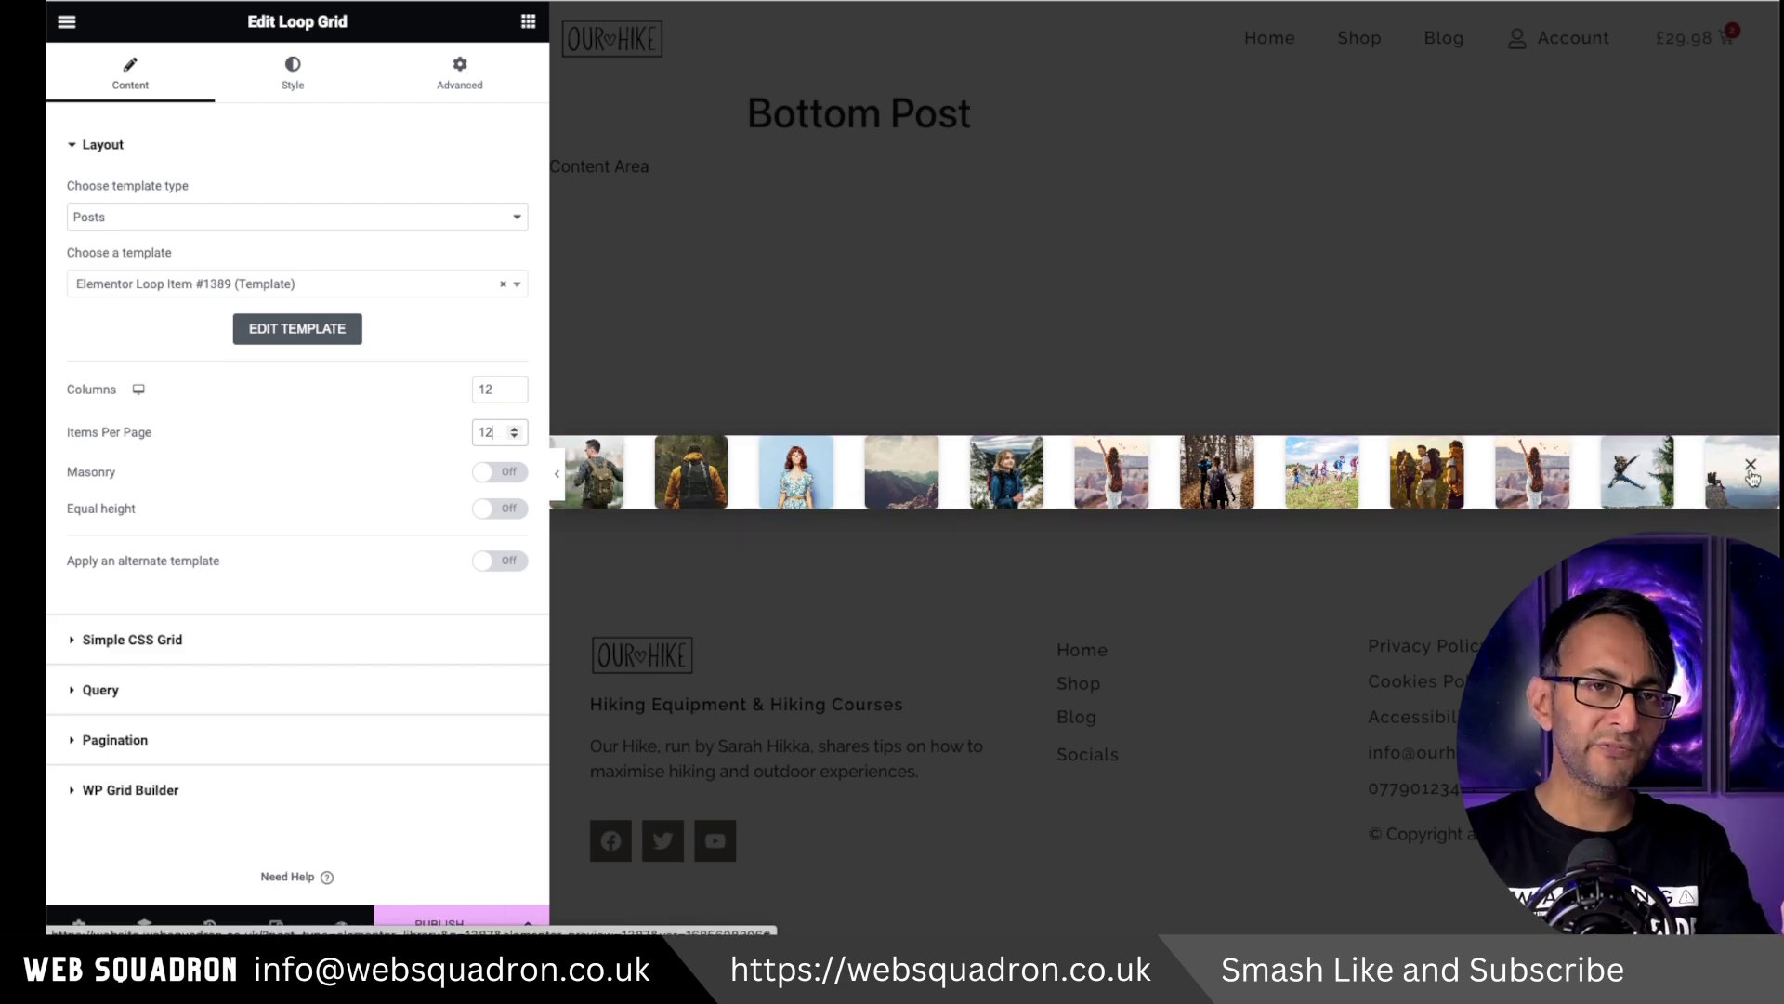
pyautogui.press('Down')
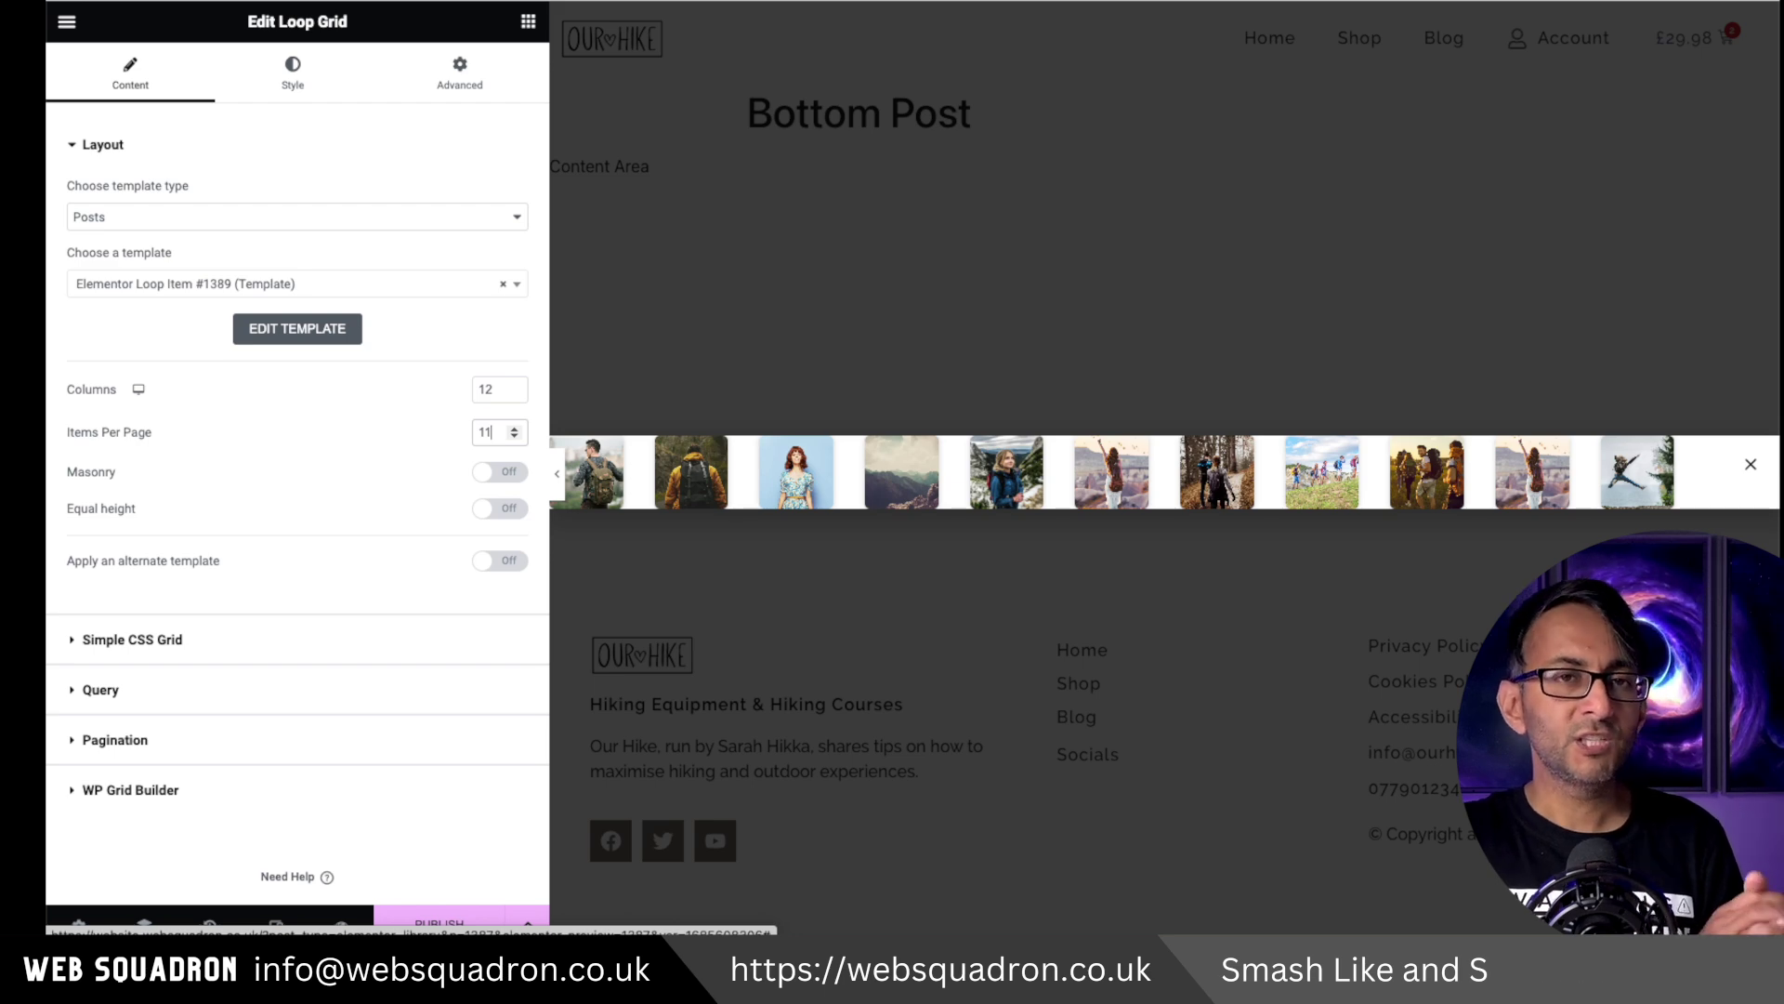
pyautogui.click(298, 697)
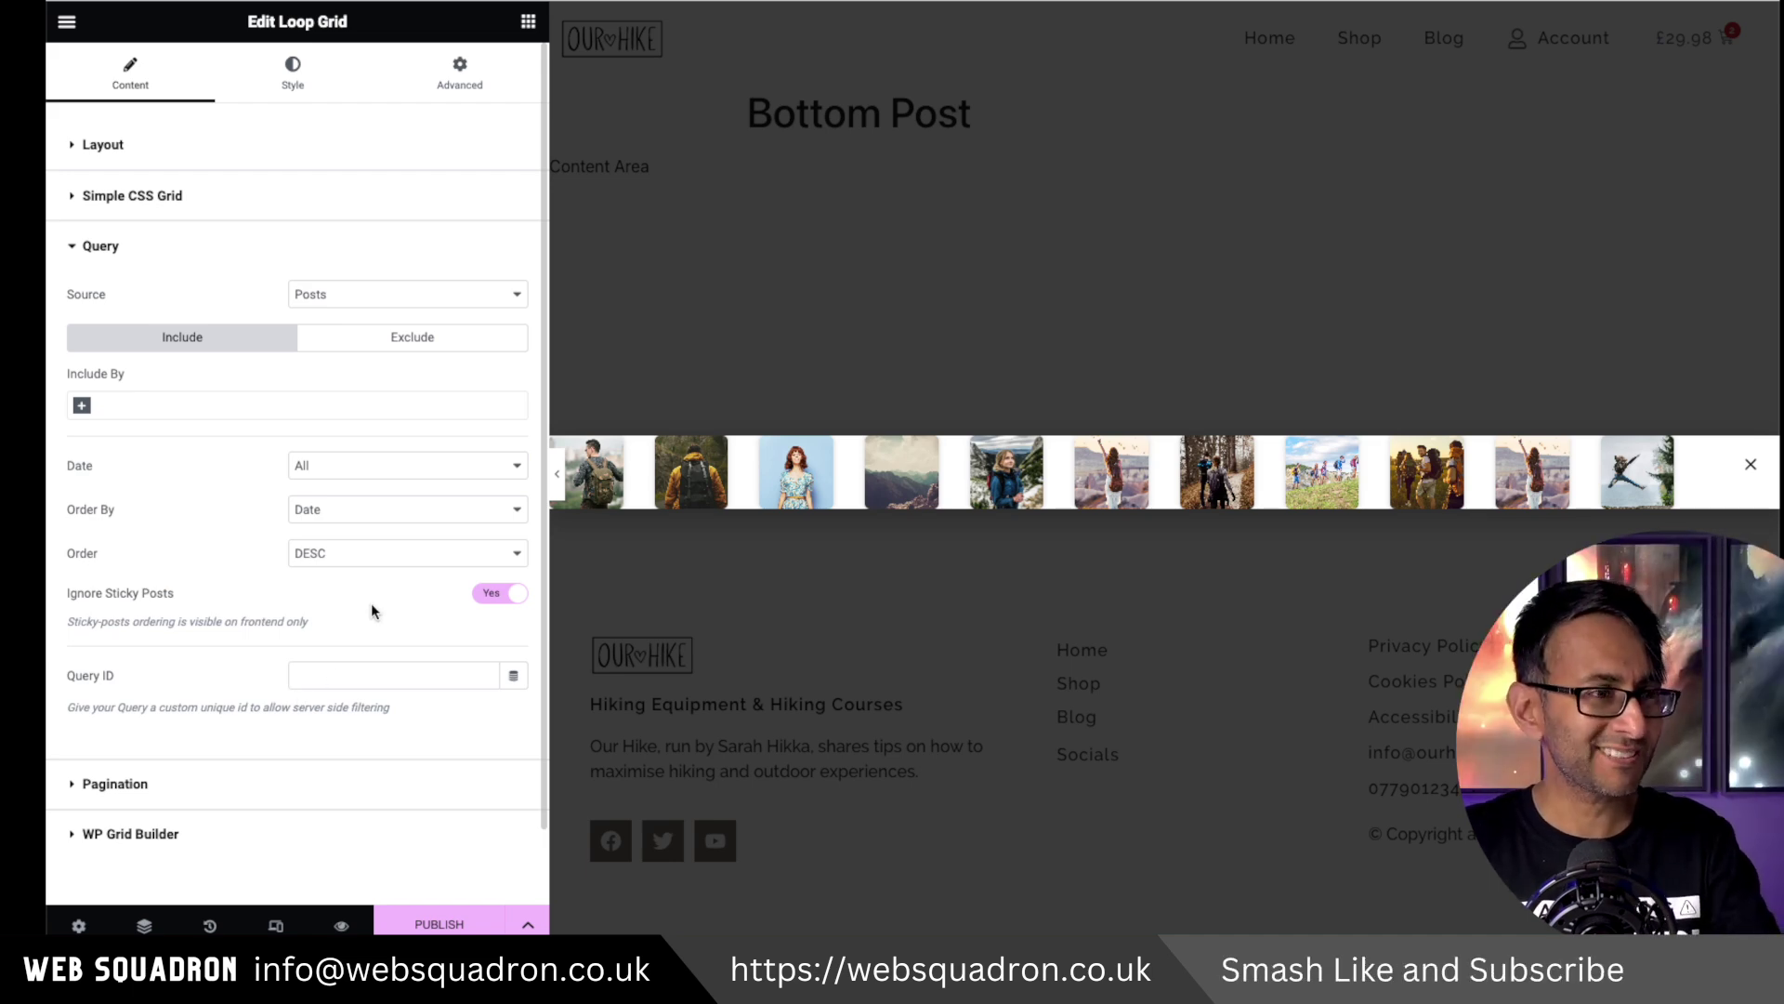
# - Confirm Pagination is None and give the Loop Grid a 100 px left margin, then preview
pyautogui.click(277, 789)
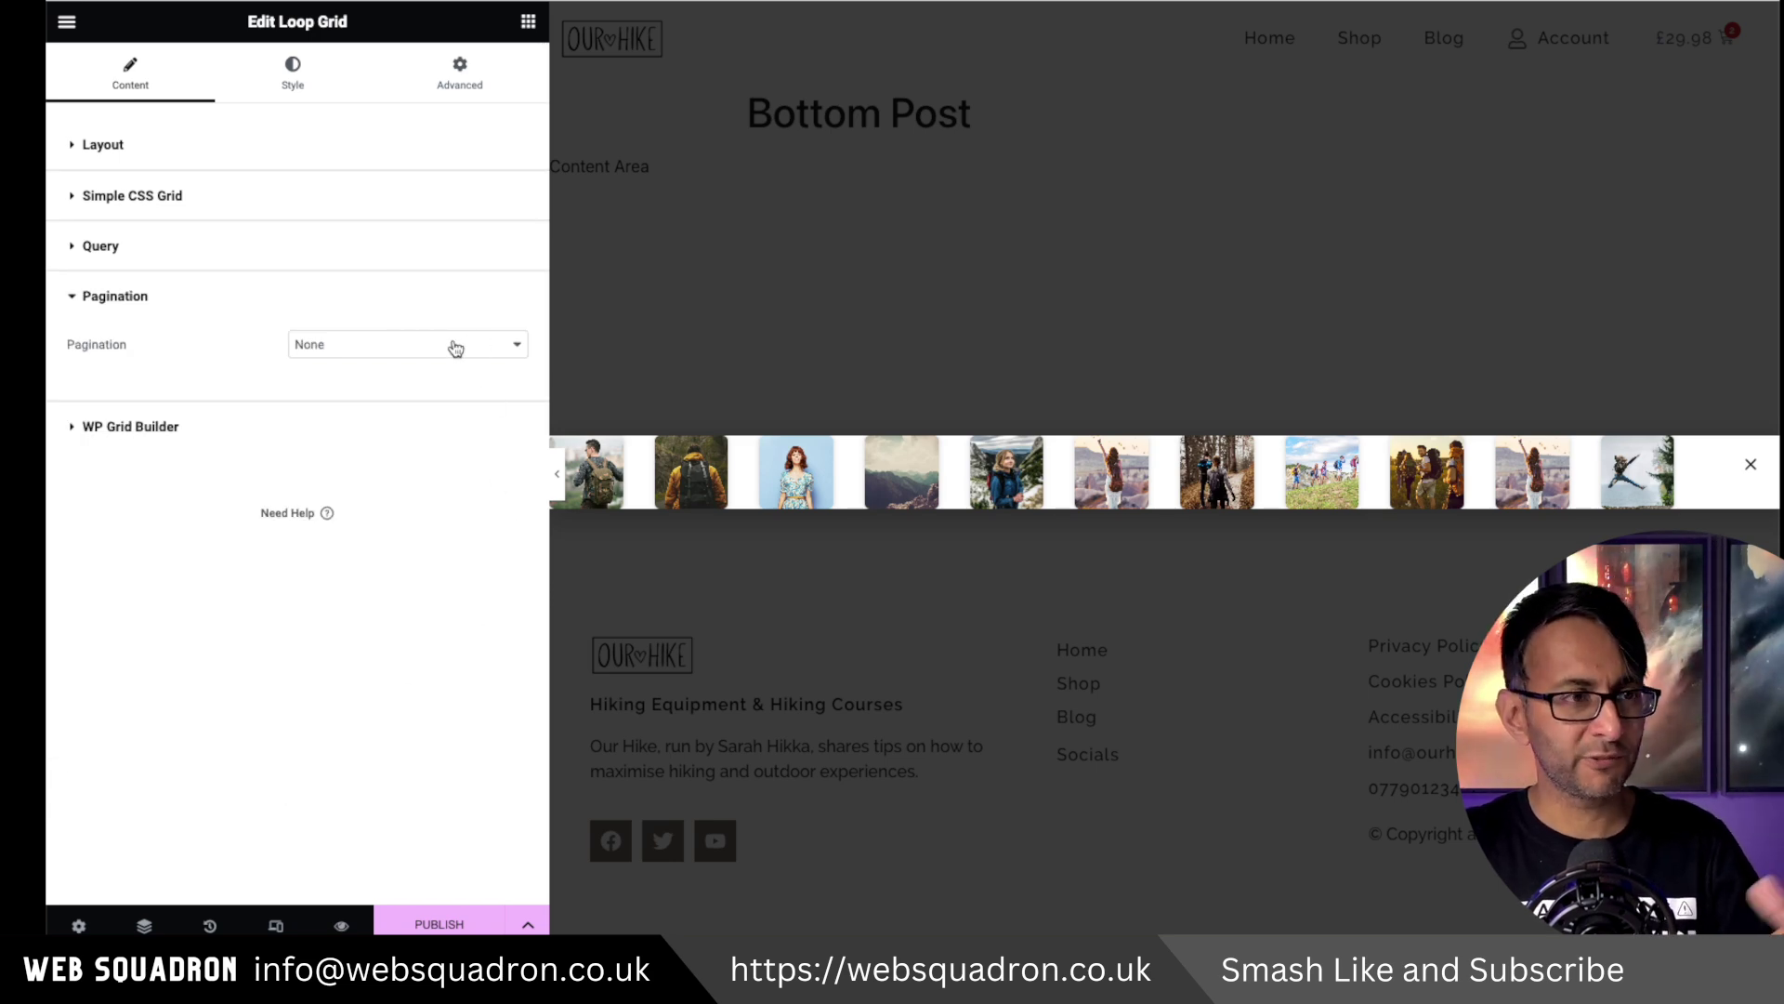
pyautogui.click(482, 93)
pyautogui.click(454, 217)
pyautogui.write('100')
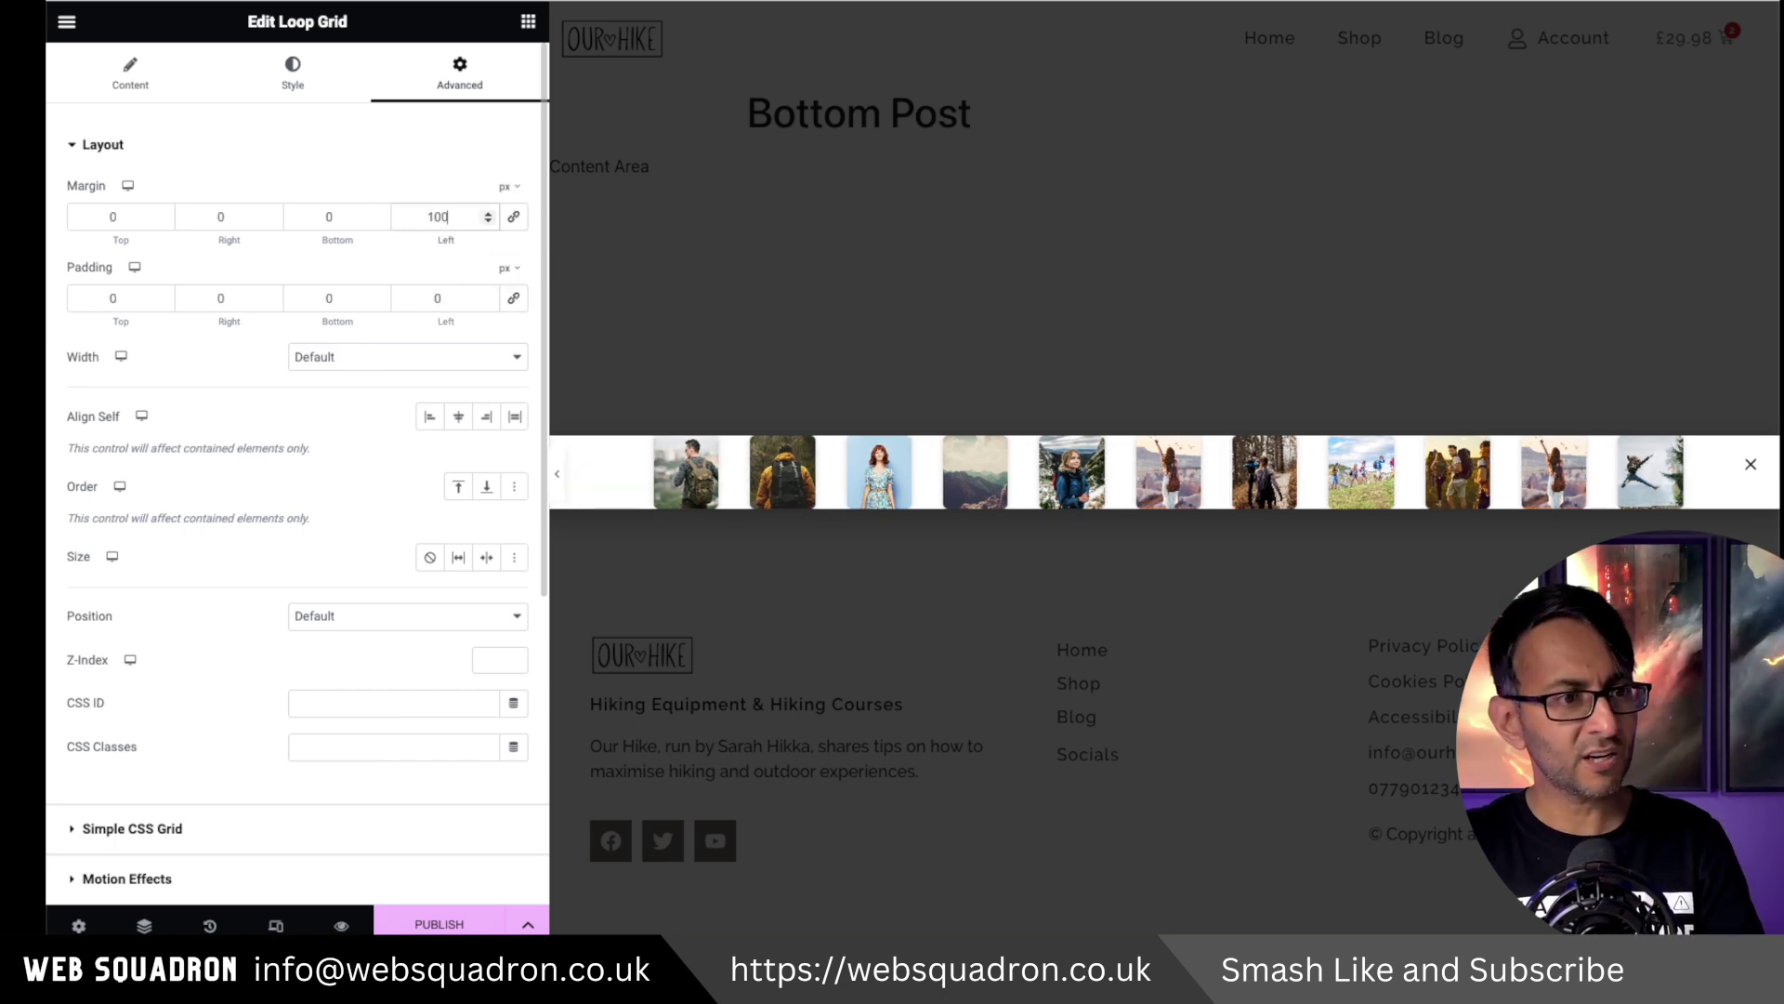
pyautogui.click(557, 474)
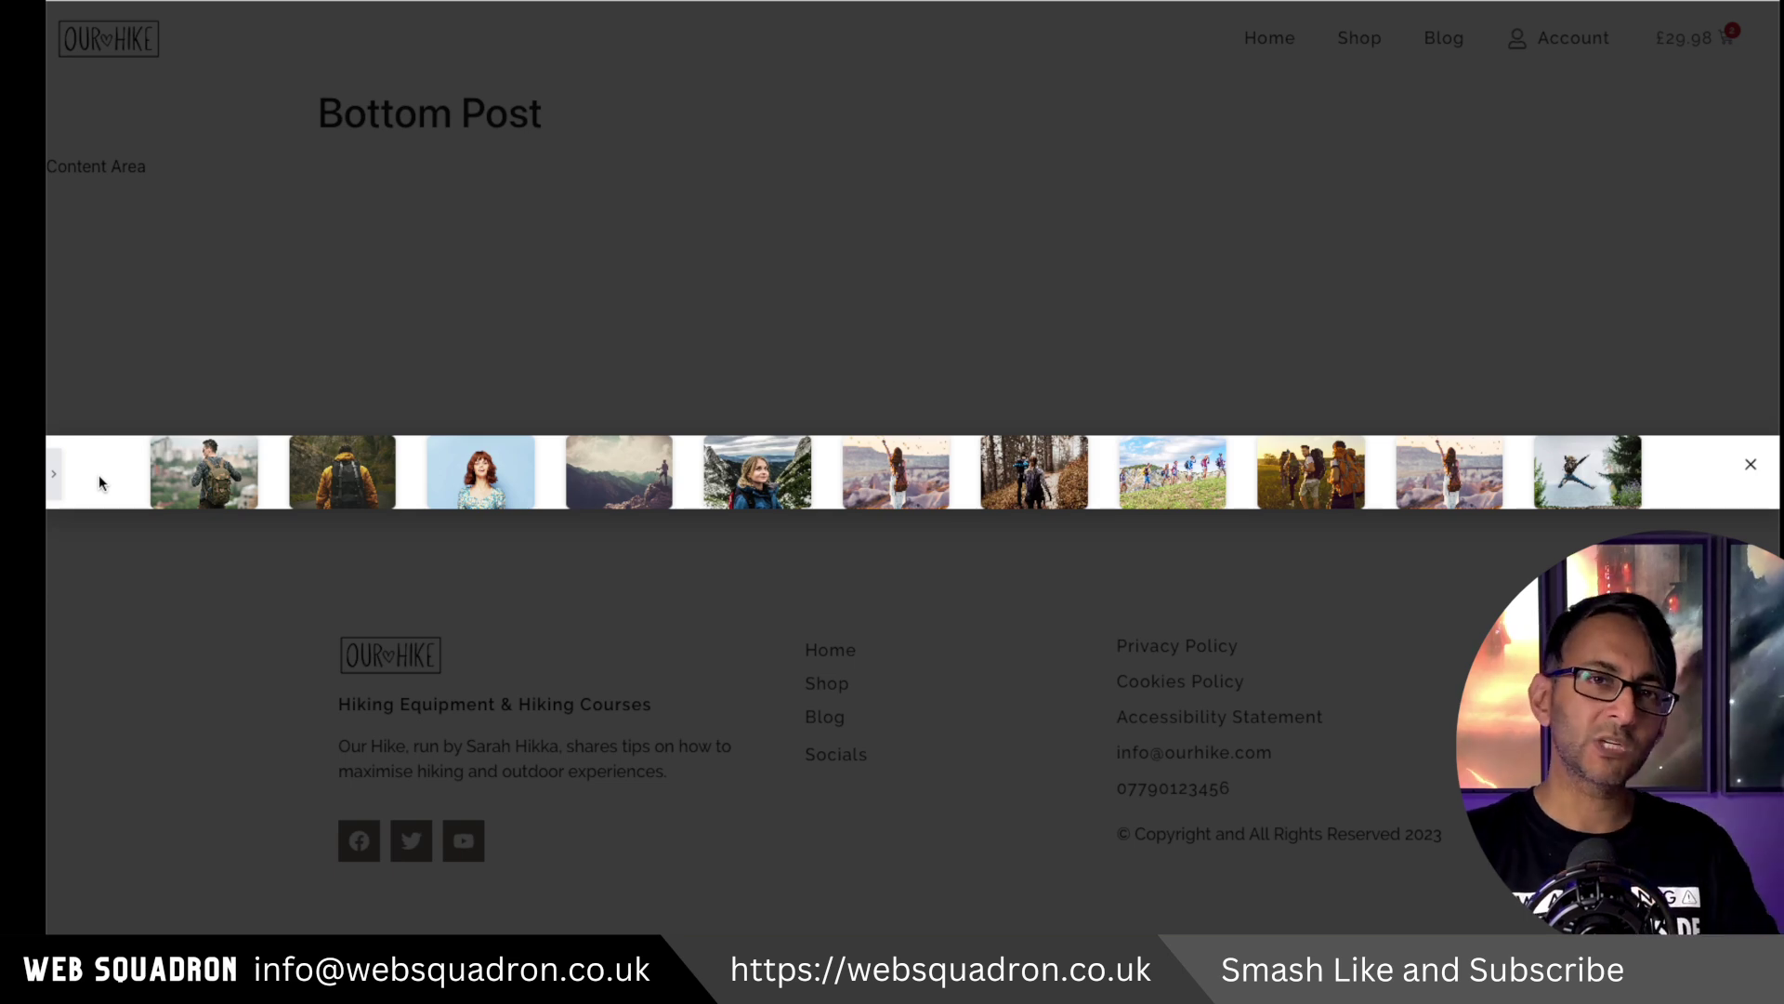
pyautogui.click(53, 479)
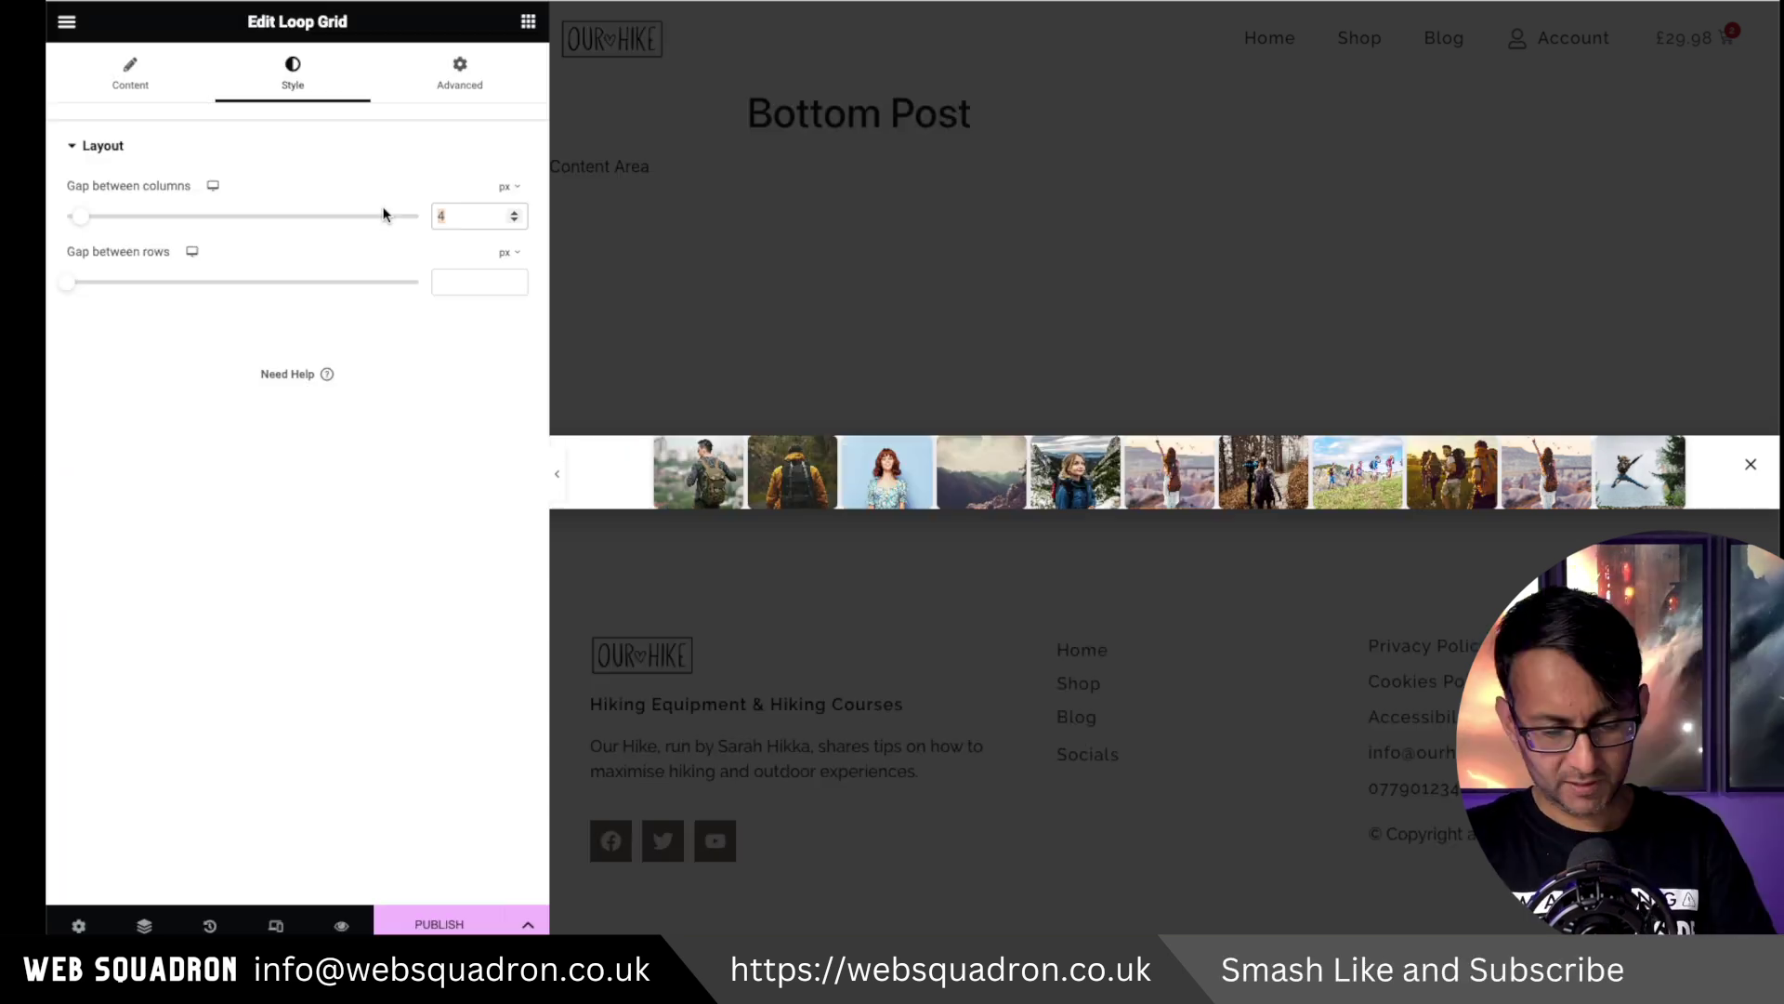
# - Enter 200 in the Loop Grid's margin/padding settings and preview the bar
pyautogui.click(558, 473)
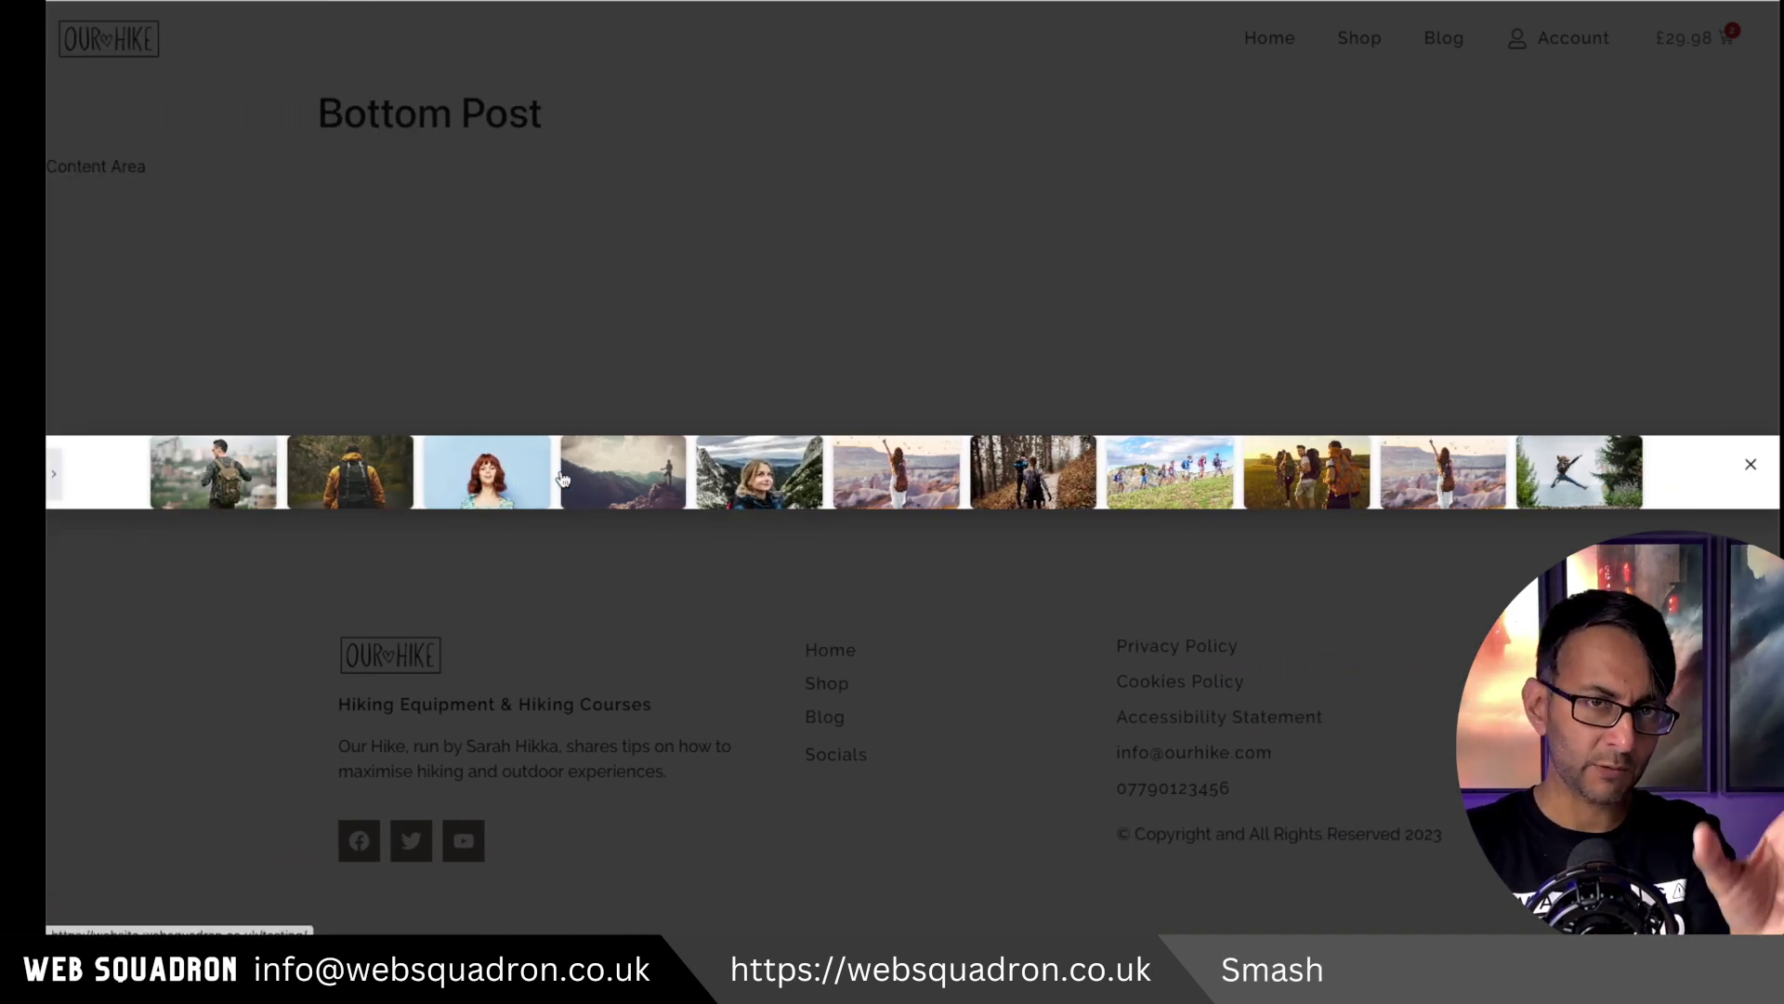
pyautogui.click(53, 474)
pyautogui.click(460, 70)
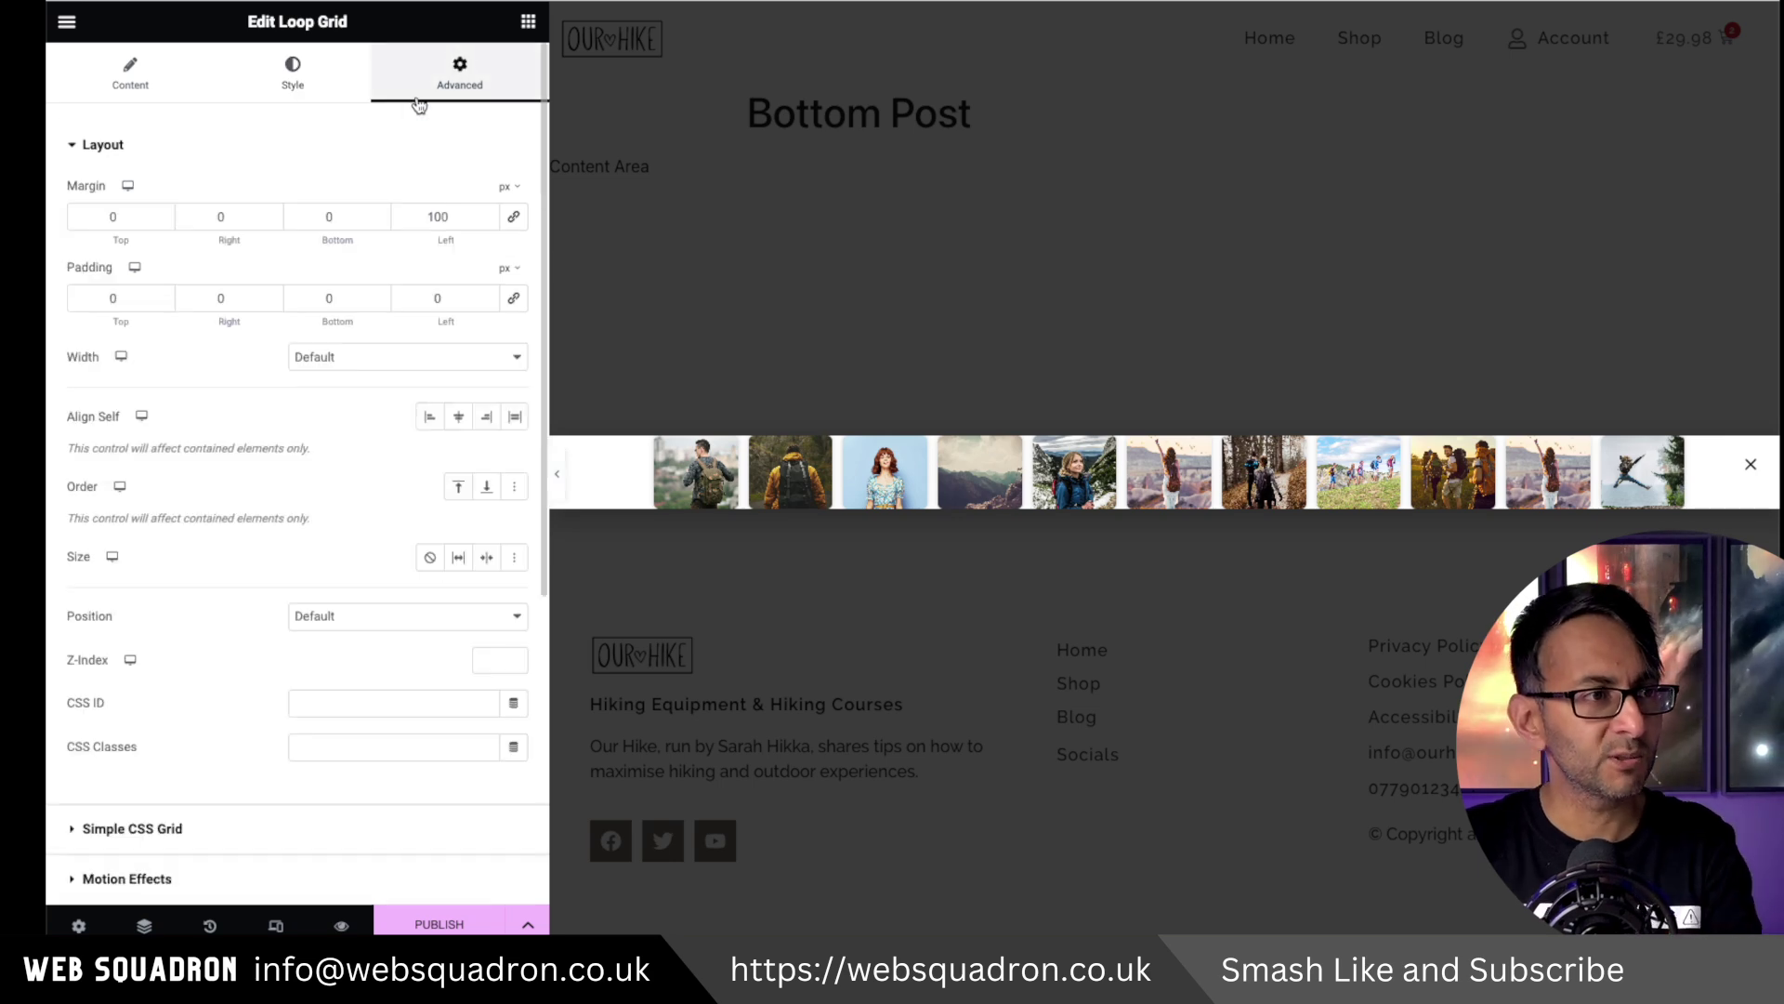
pyautogui.write('200')
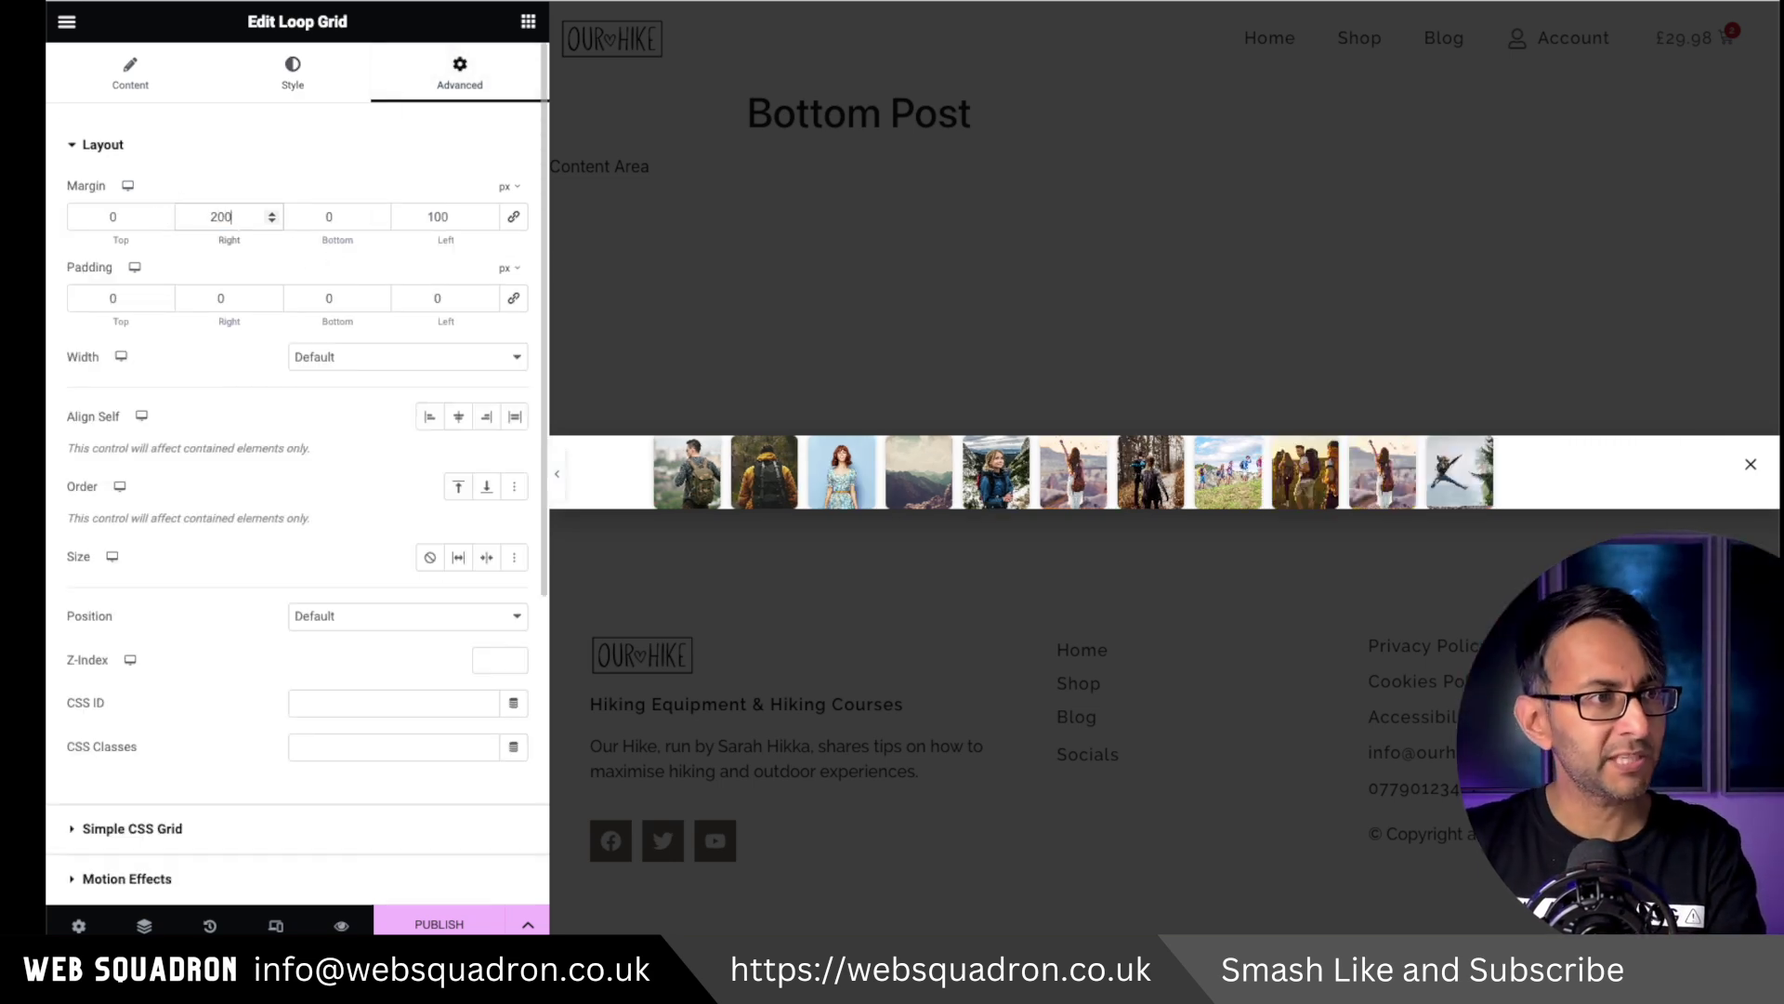
pyautogui.click(557, 474)
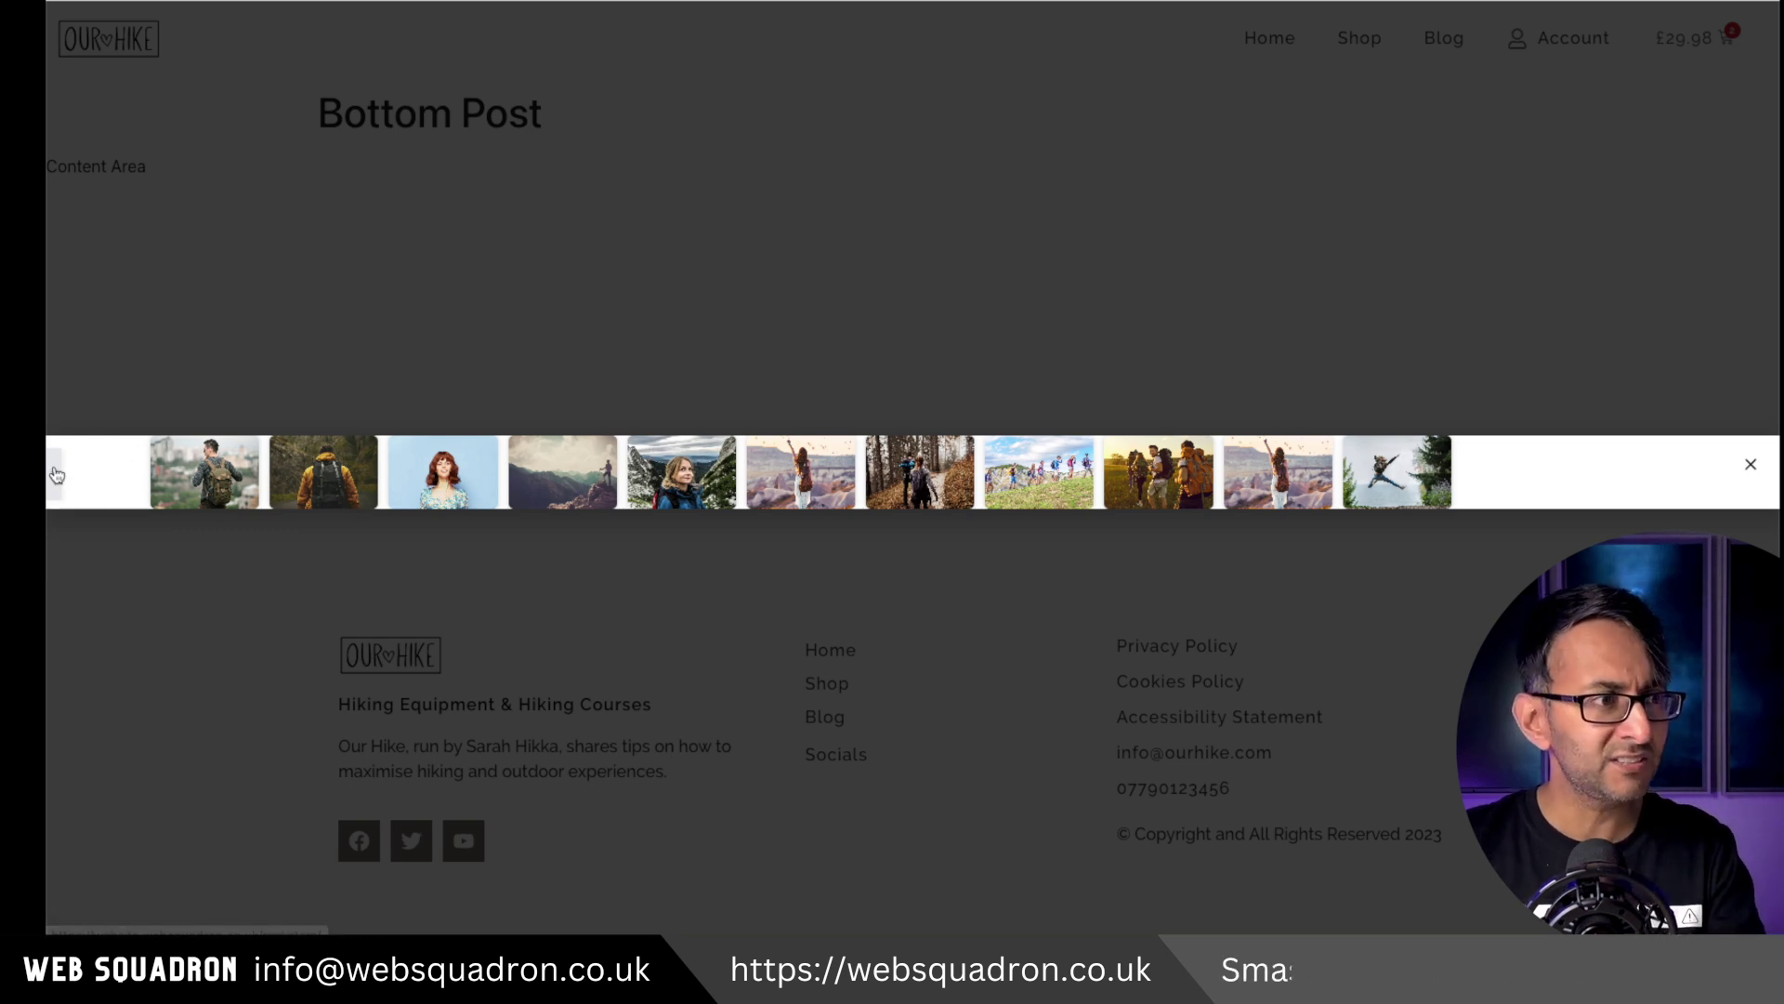
pyautogui.hotkey('ctrl', 'p')
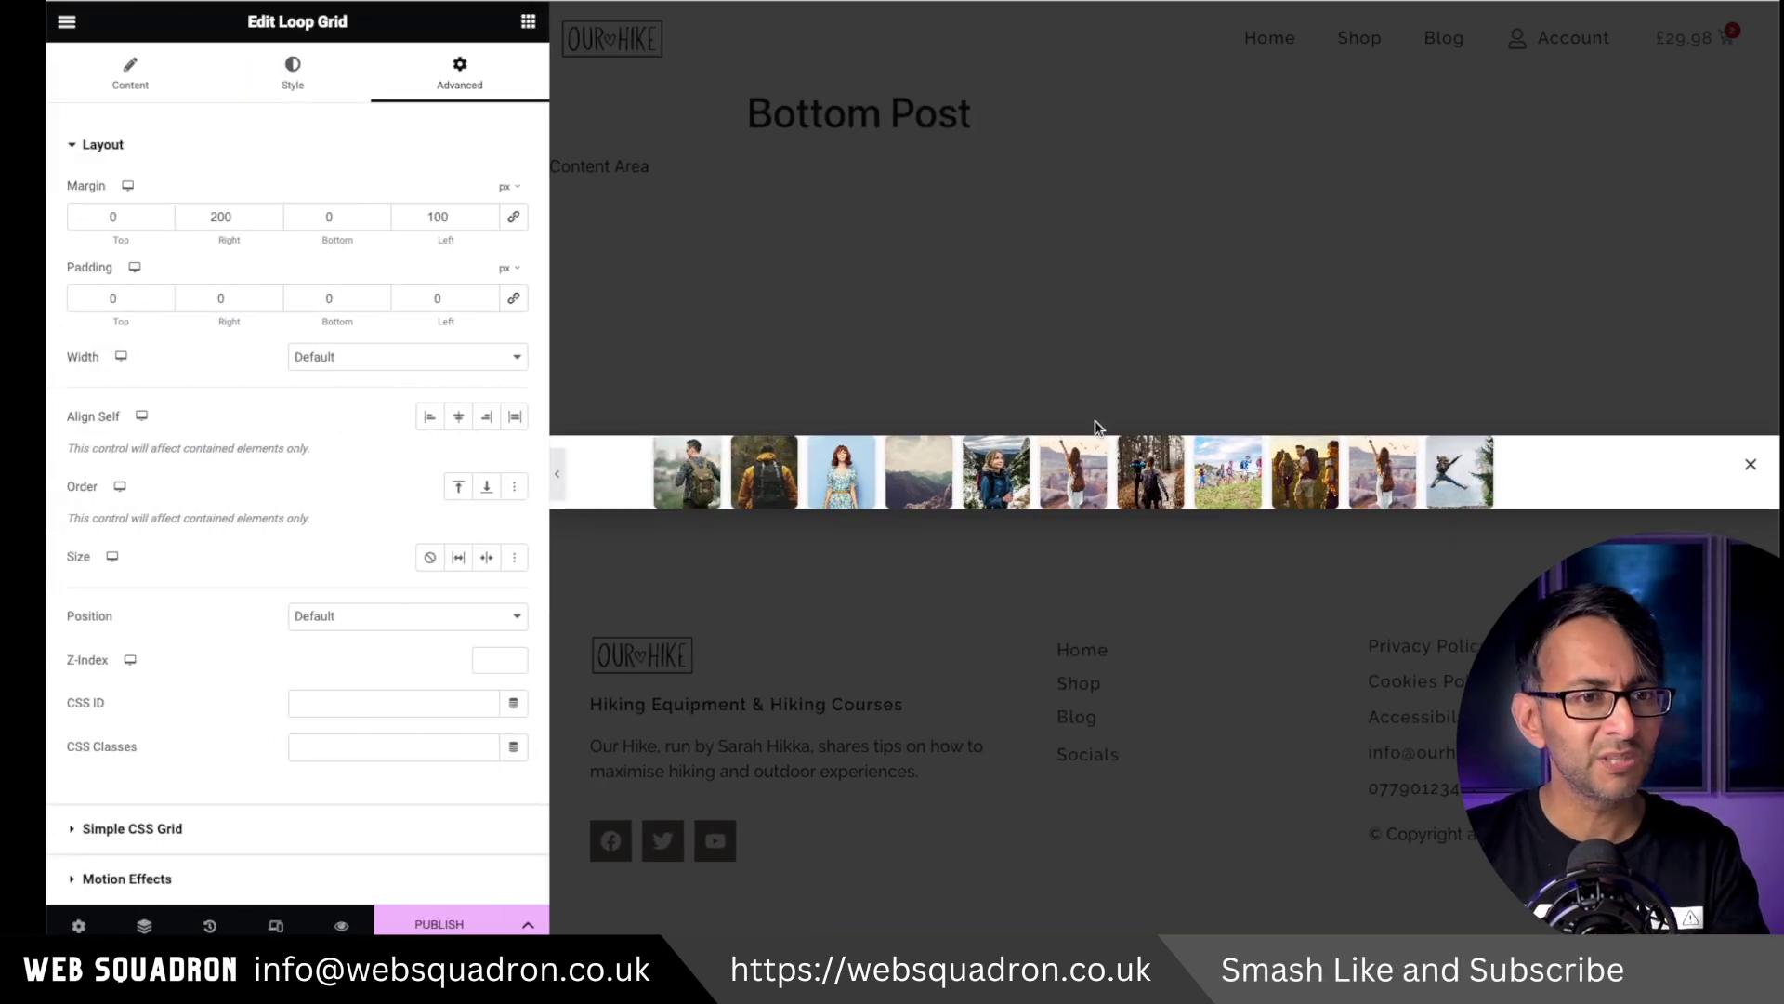
# - Set the surrounding container's padding to 0 and preview the full row of twelve thumbnails
pyautogui.click(1162, 451)
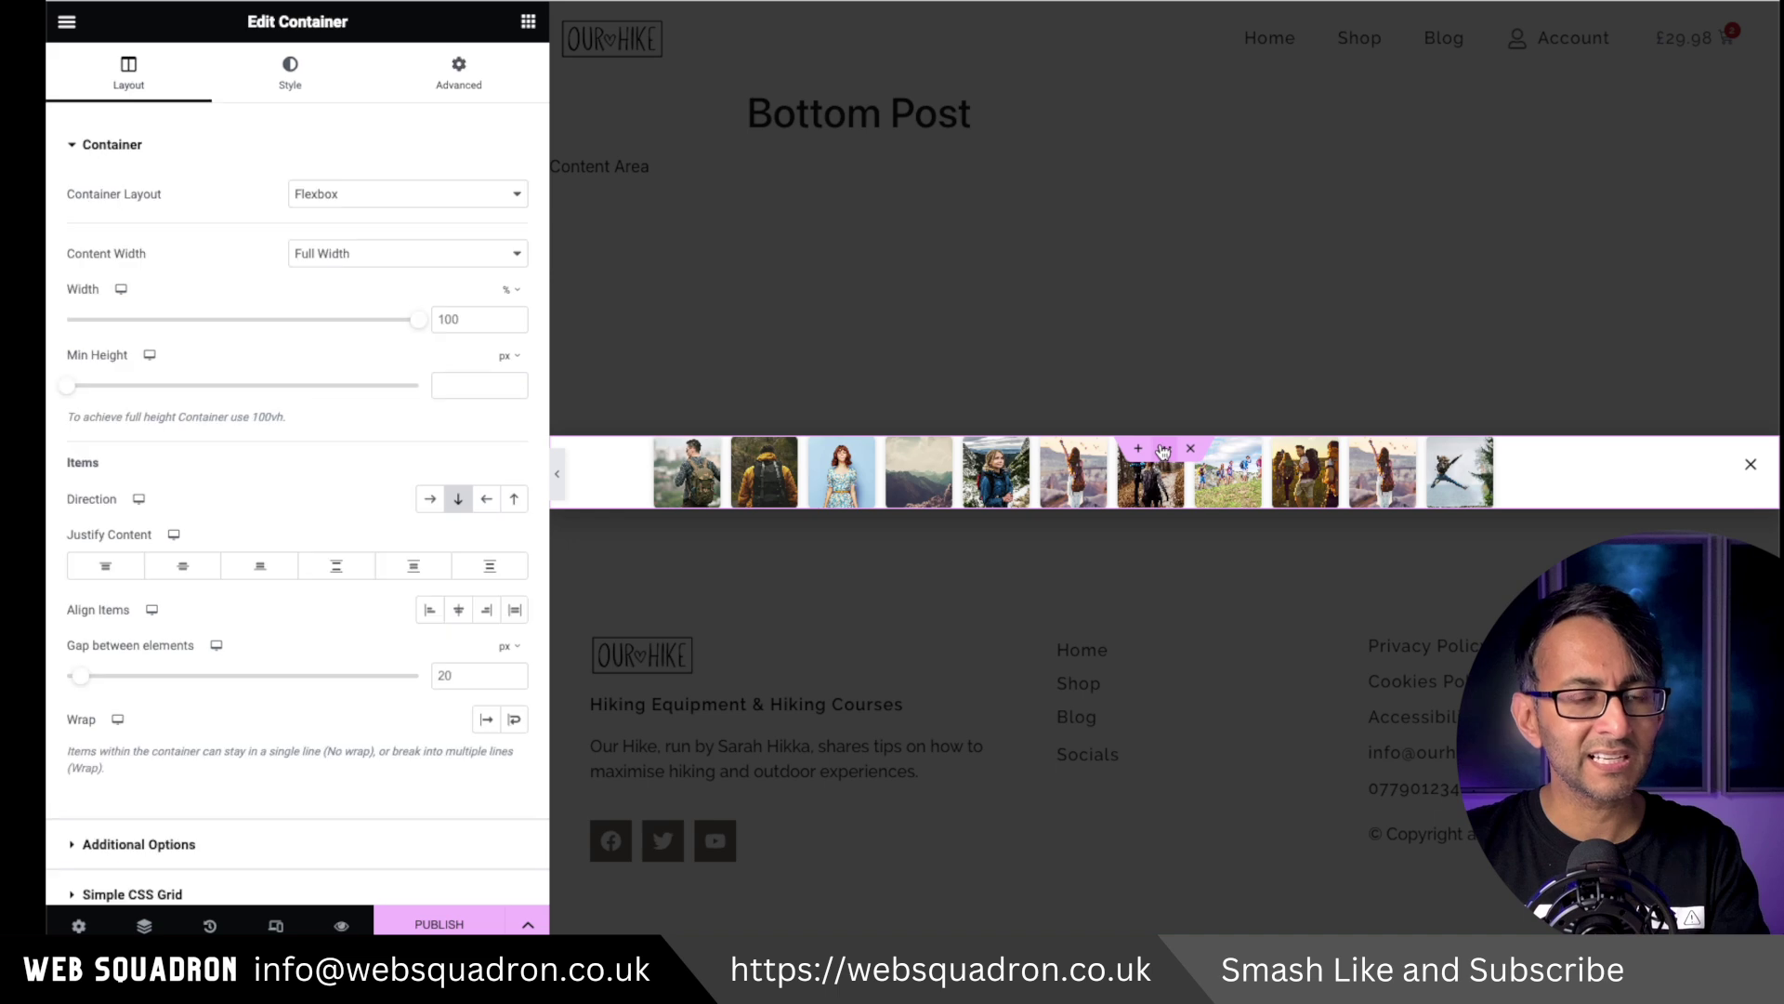
pyautogui.click(458, 78)
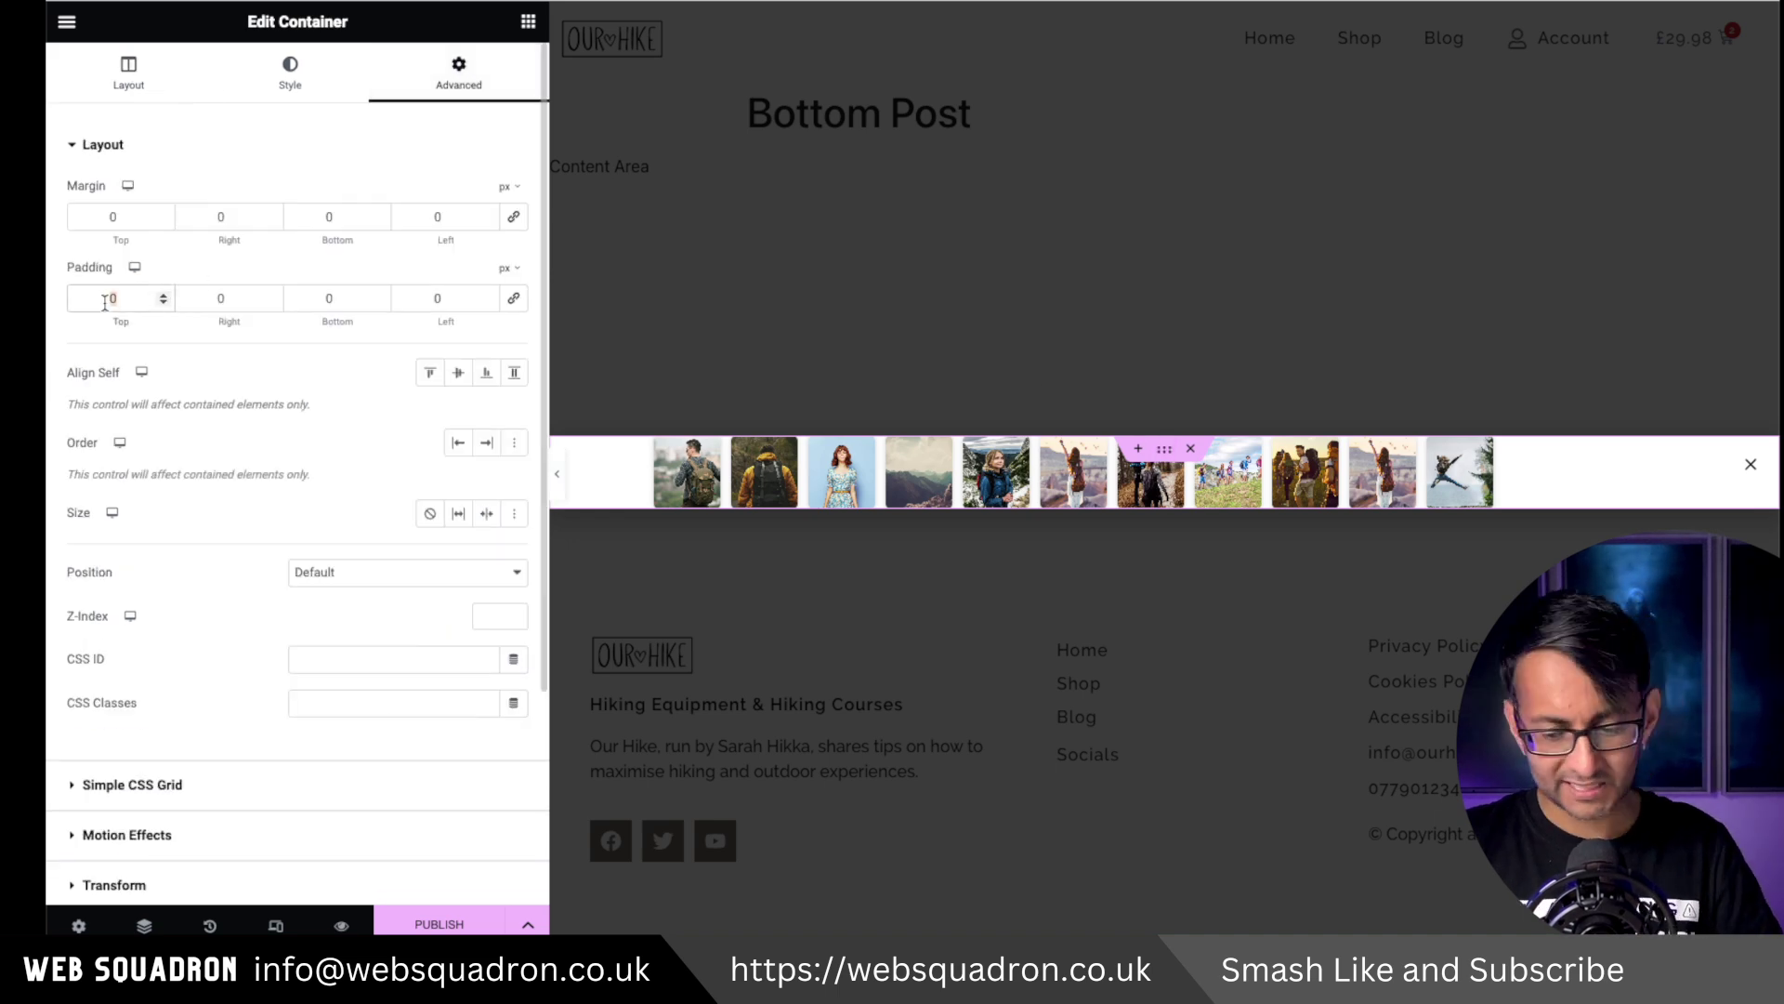
pyautogui.click(1365, 450)
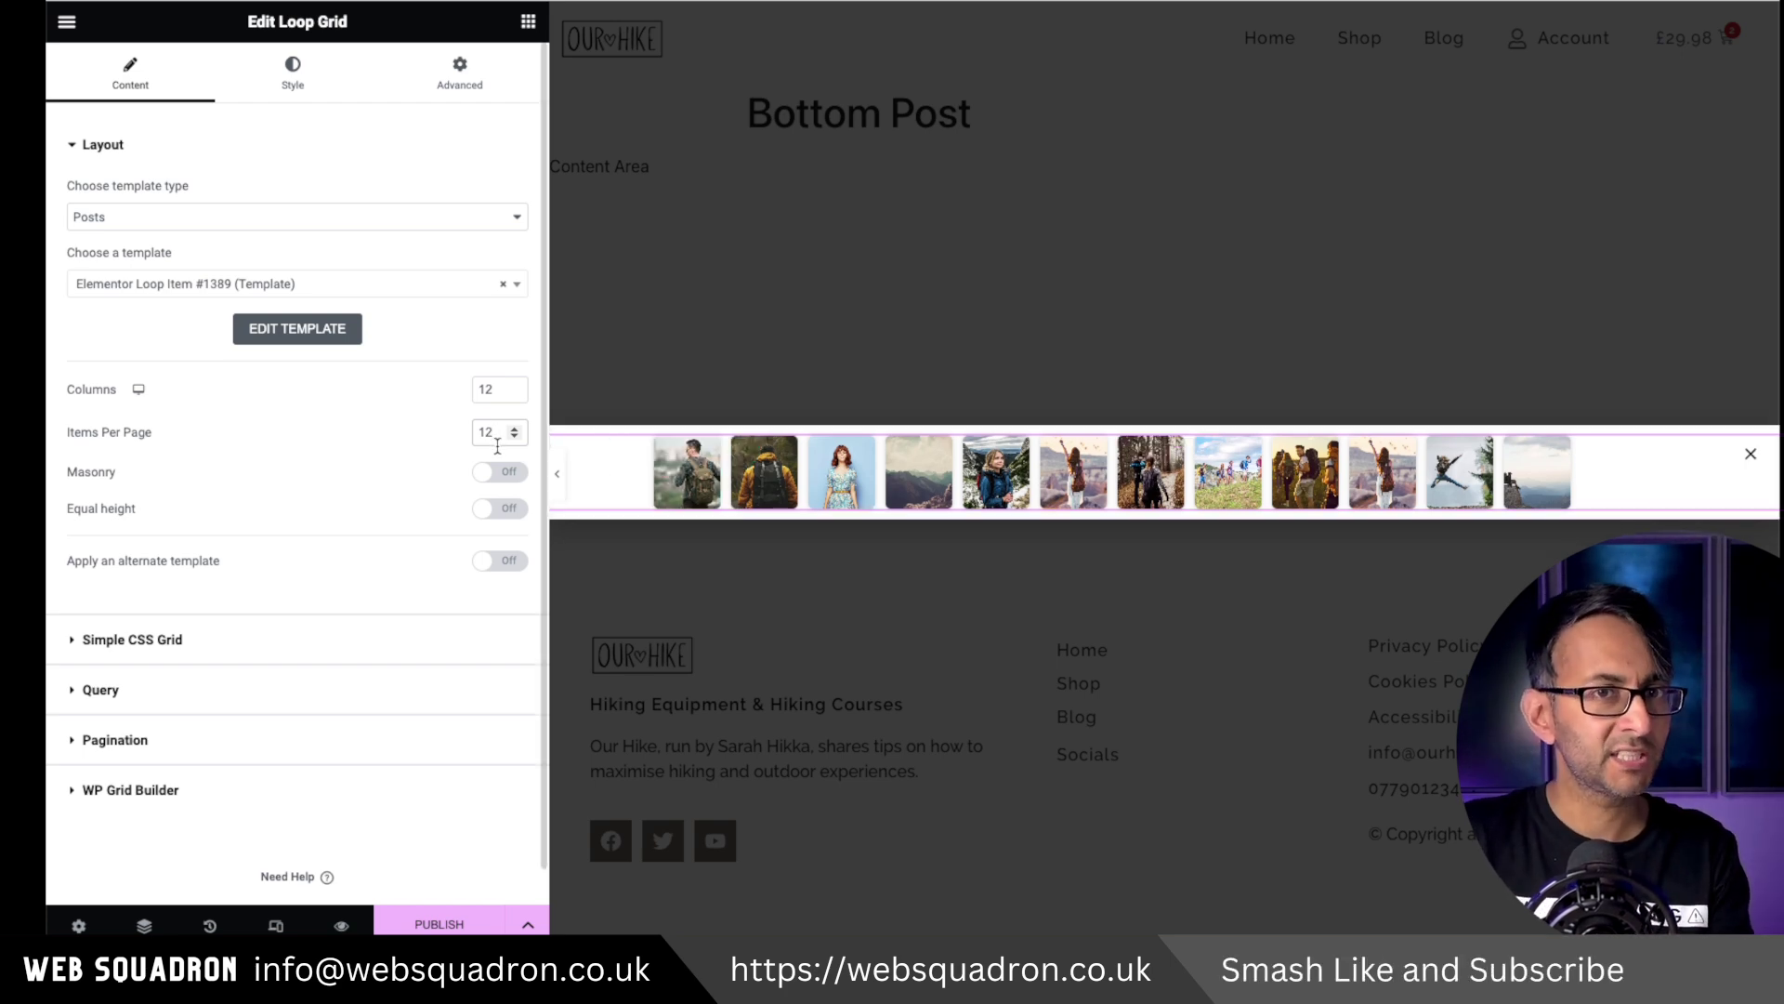
pyautogui.click(557, 475)
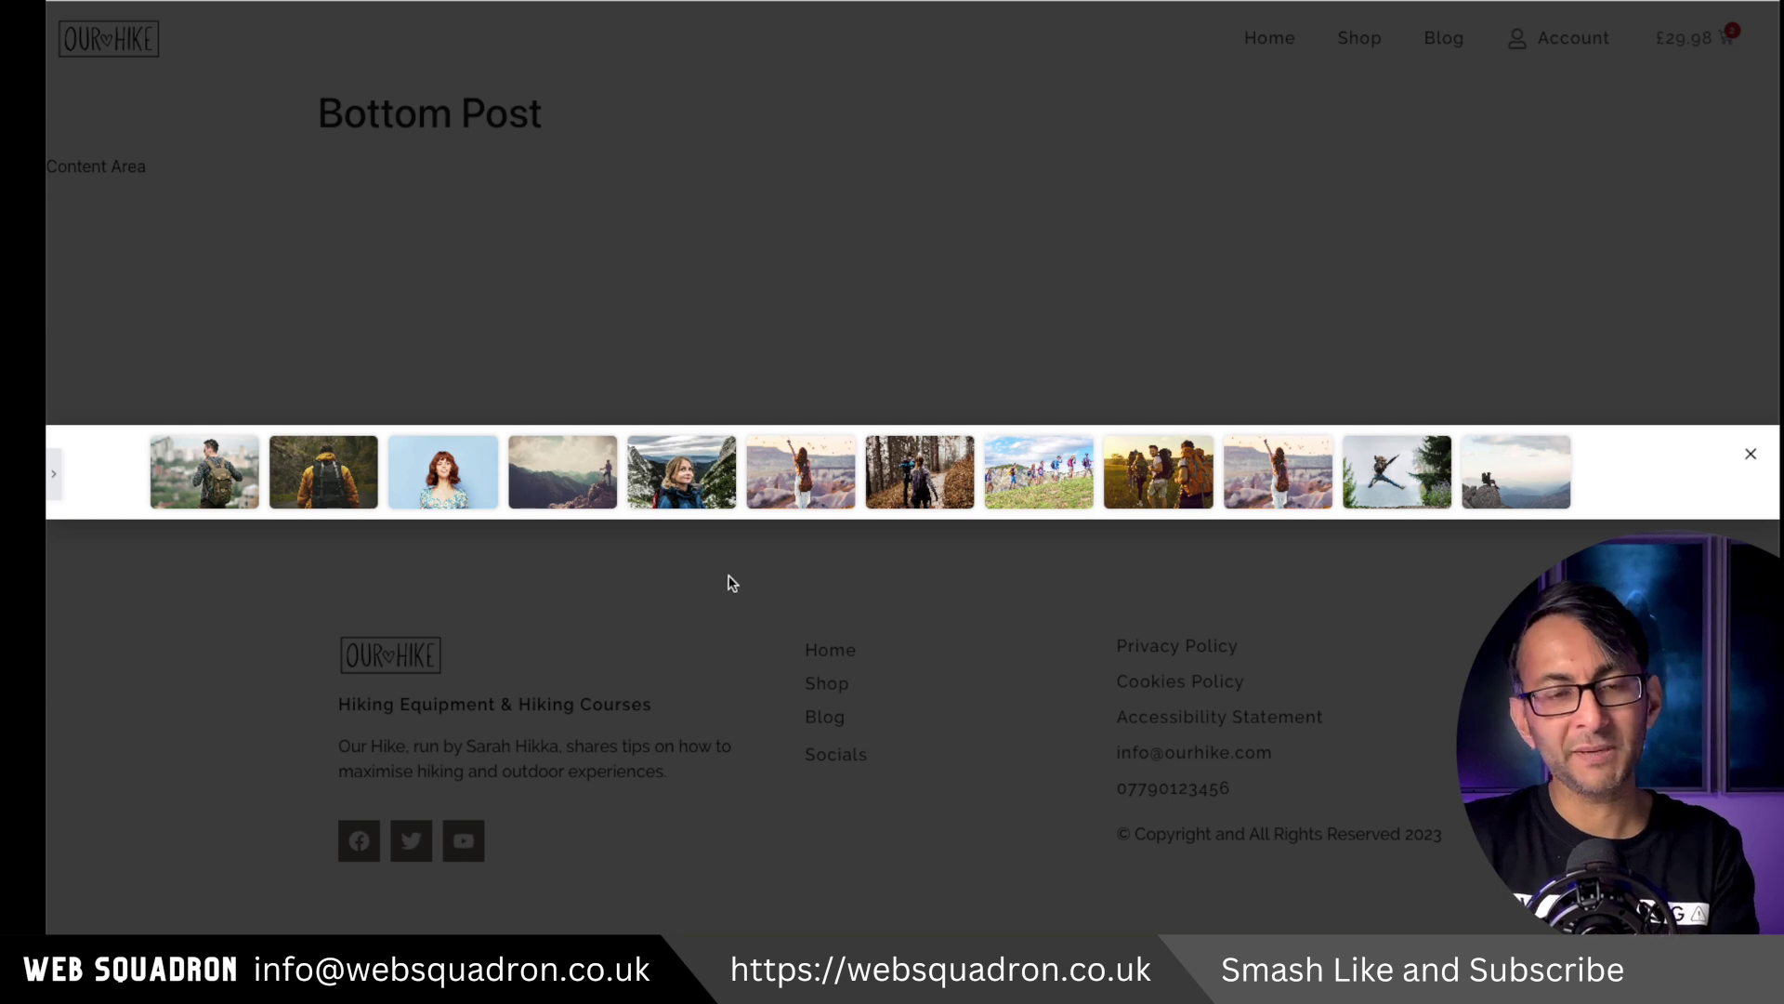
pyautogui.click(53, 474)
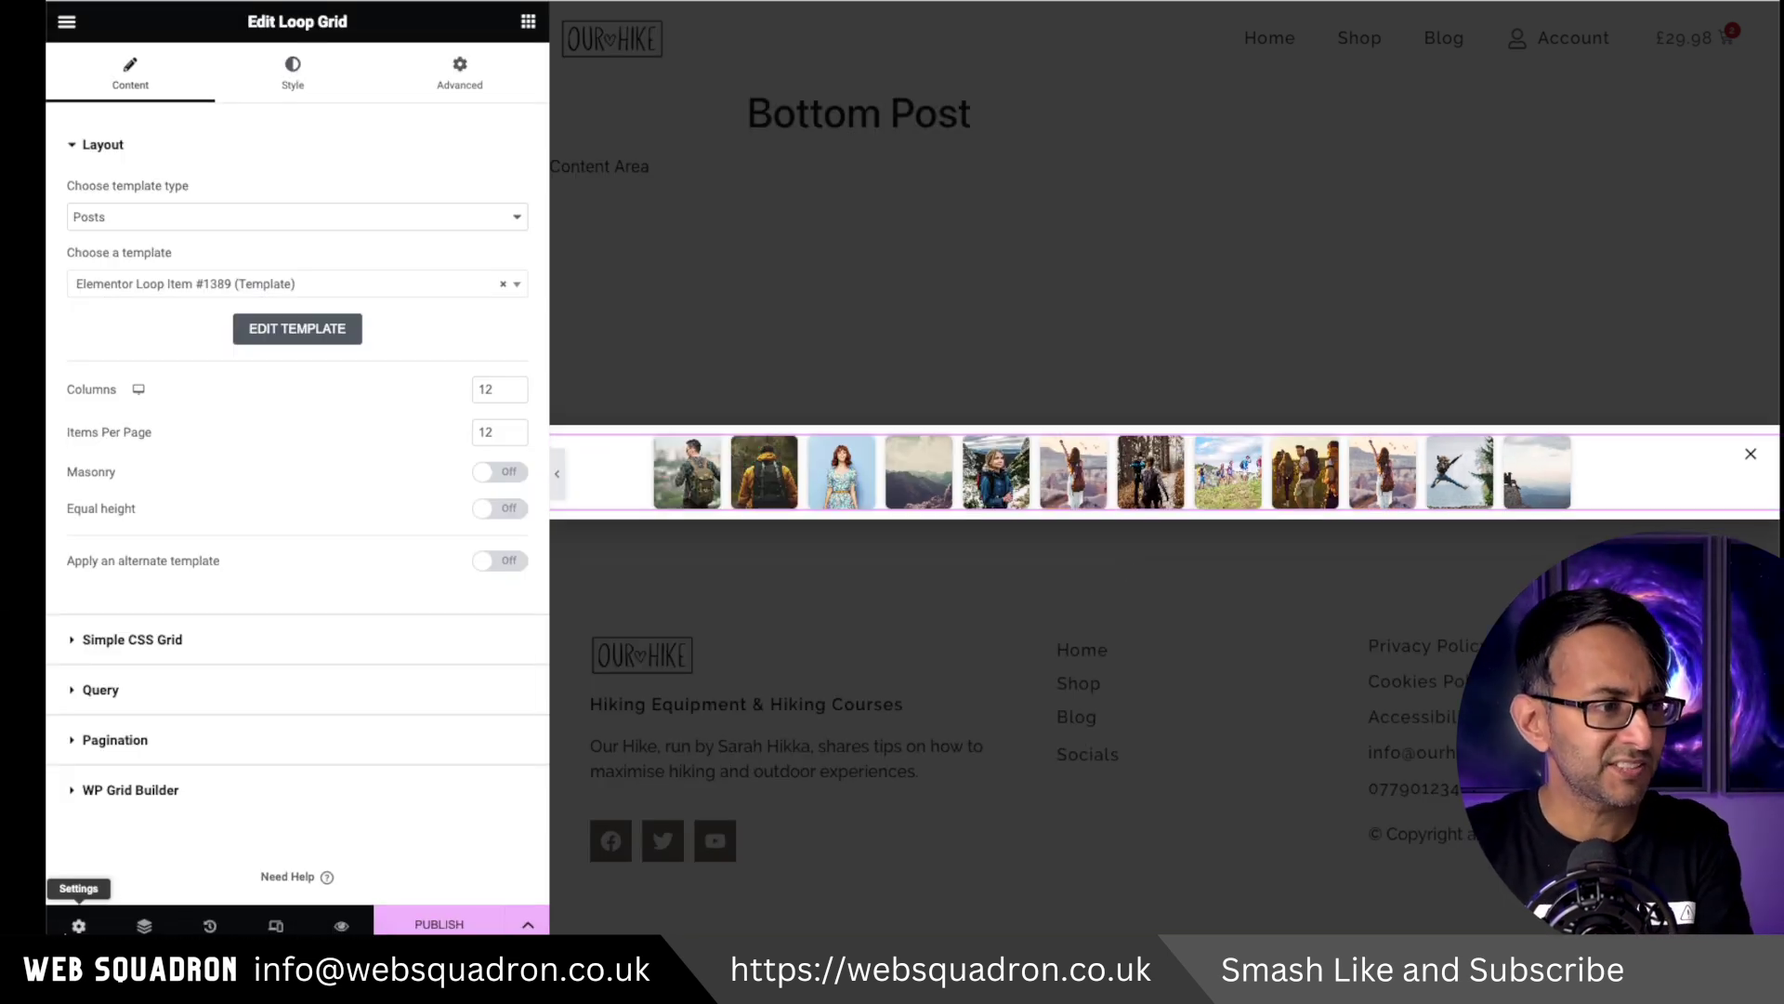
# - In Popup Settings, keep the popup vertically centred and hide its overlay
pyautogui.click(78, 925)
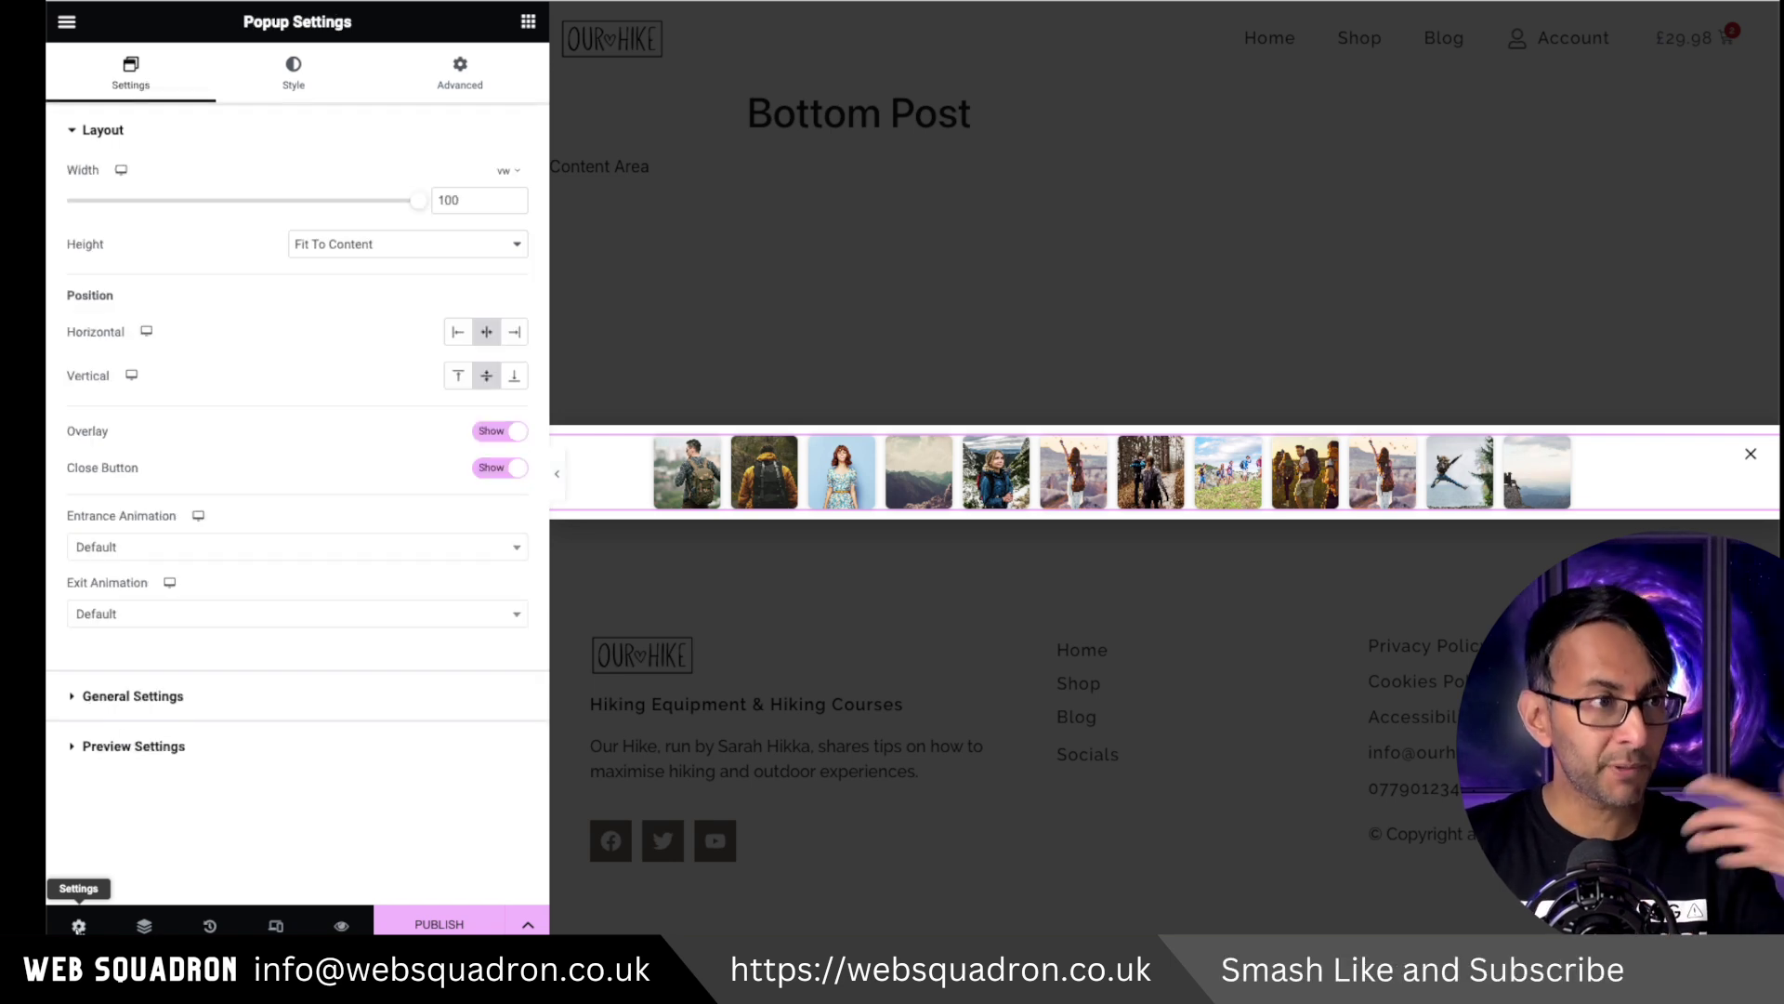
pyautogui.click(517, 378)
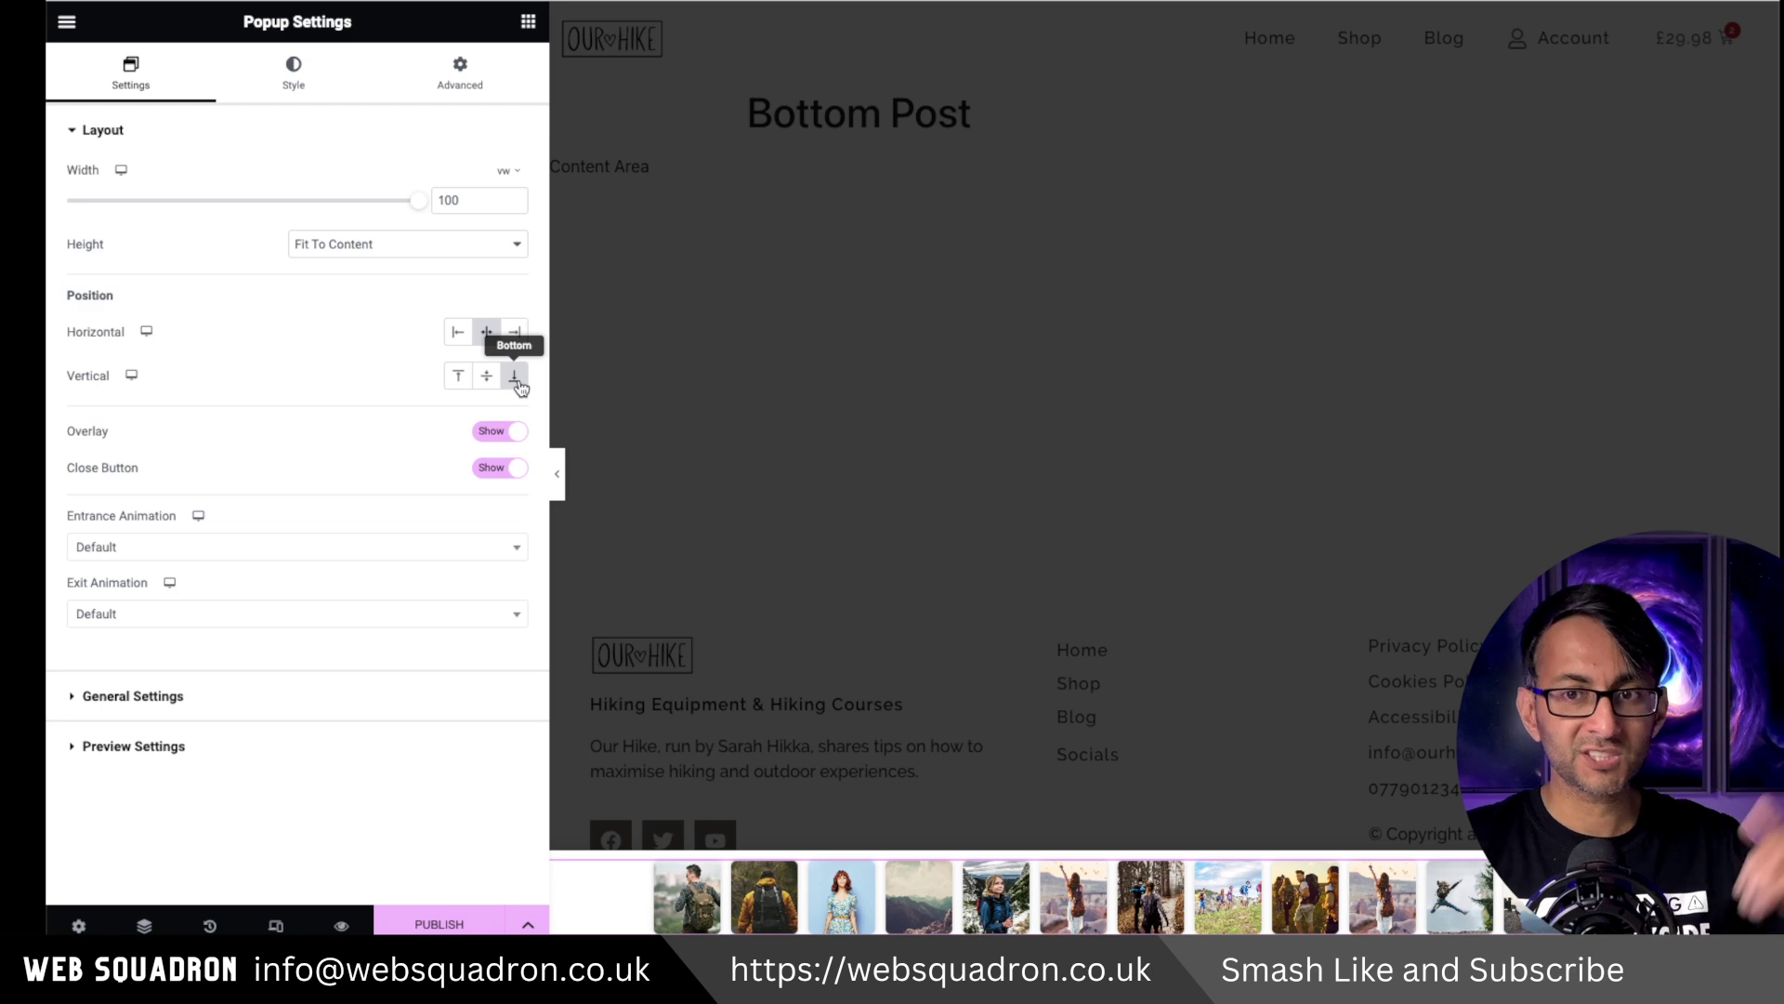
pyautogui.click(484, 378)
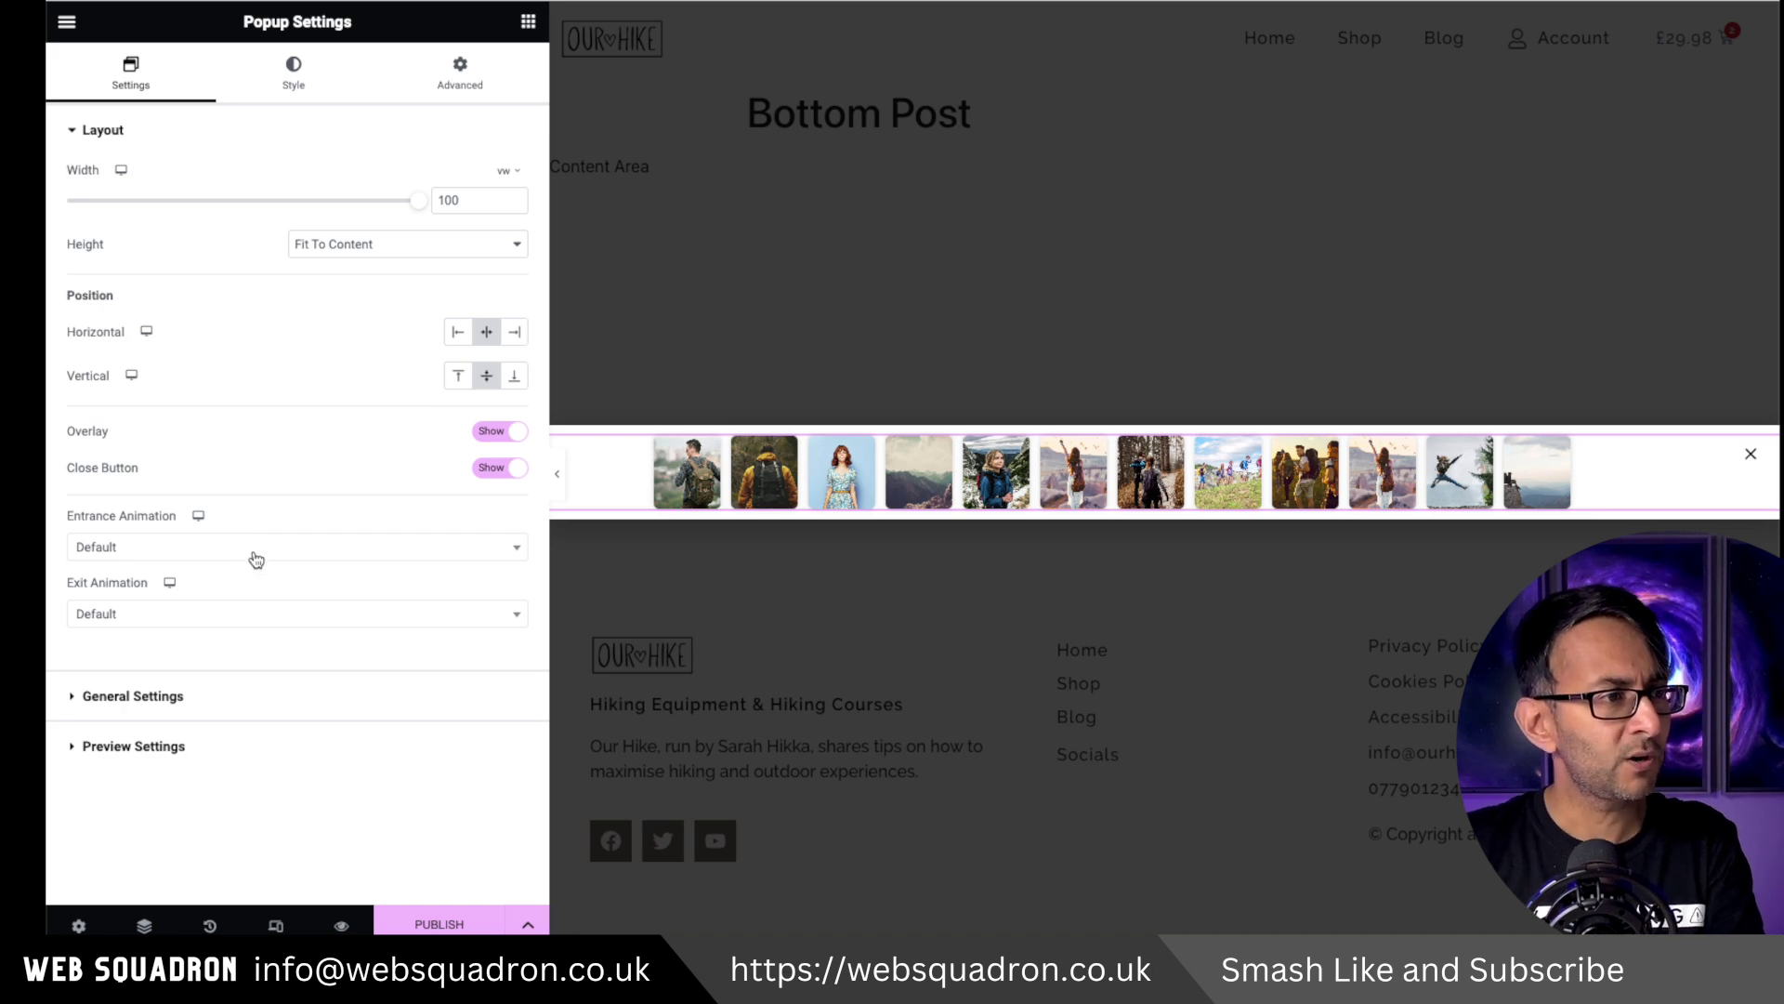
pyautogui.click(499, 432)
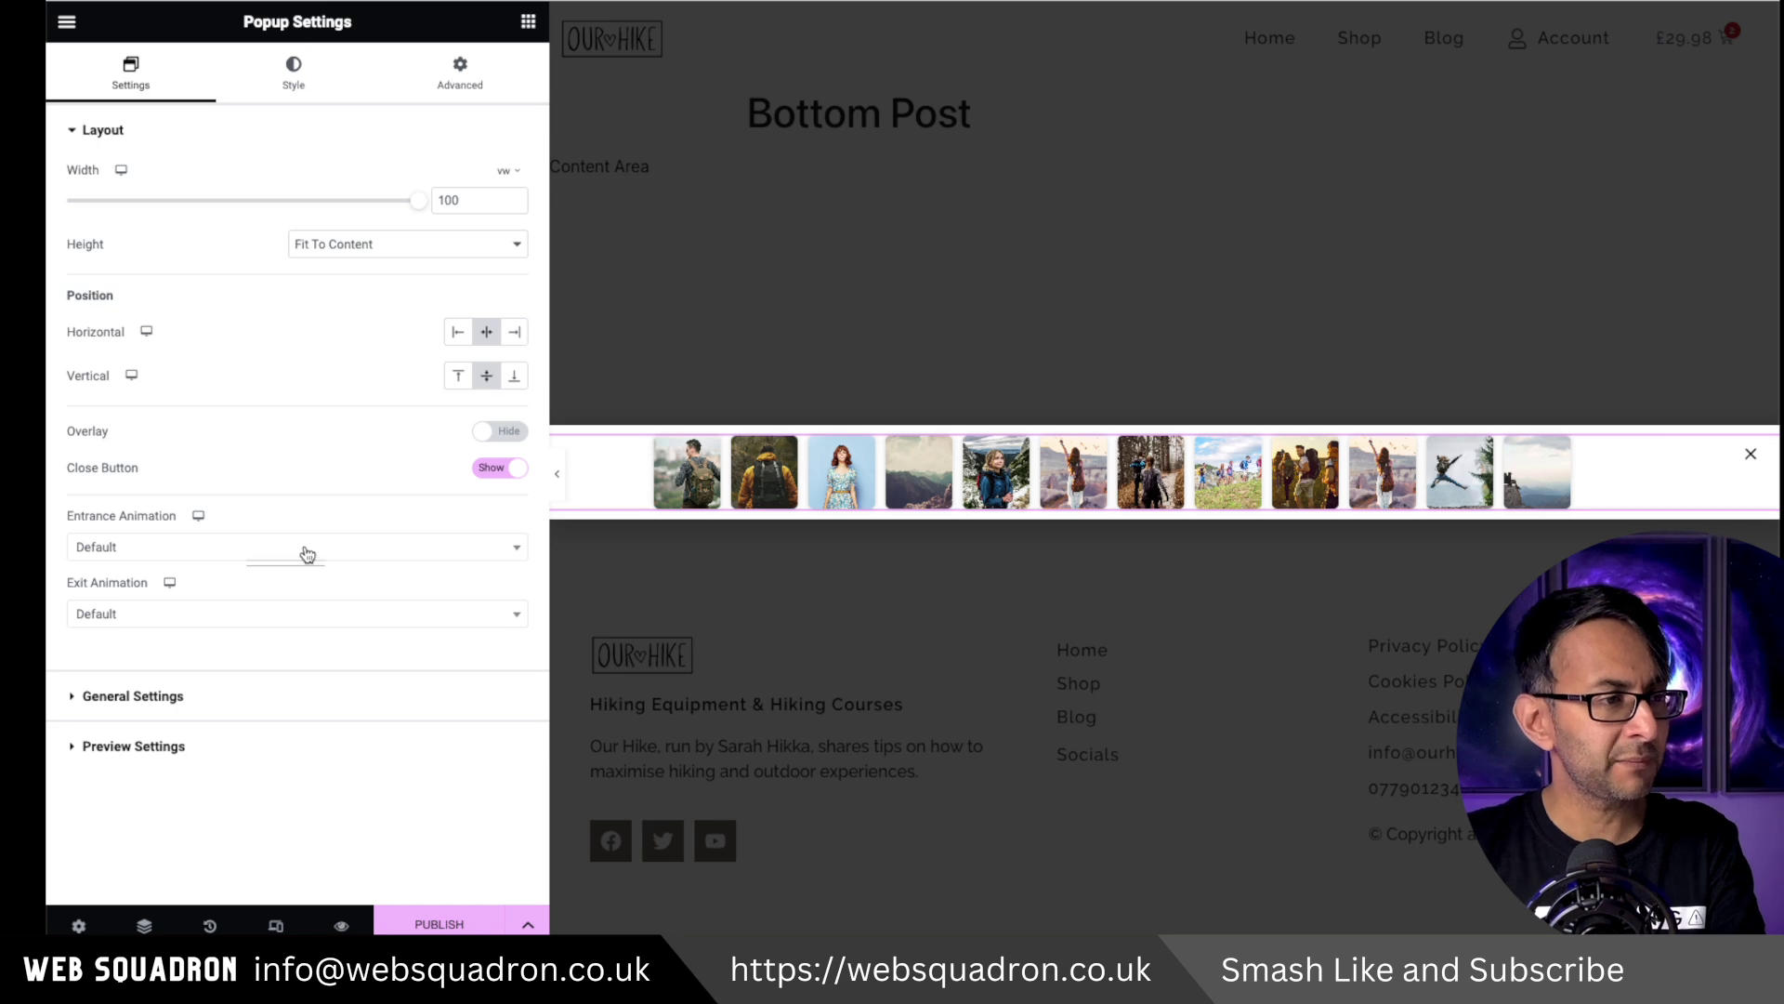
# - Set entrance to Fade In Up, exit to Fade Out Down, and animation duration 0.4
pyautogui.click(347, 556)
pyautogui.click(264, 681)
pyautogui.click(311, 618)
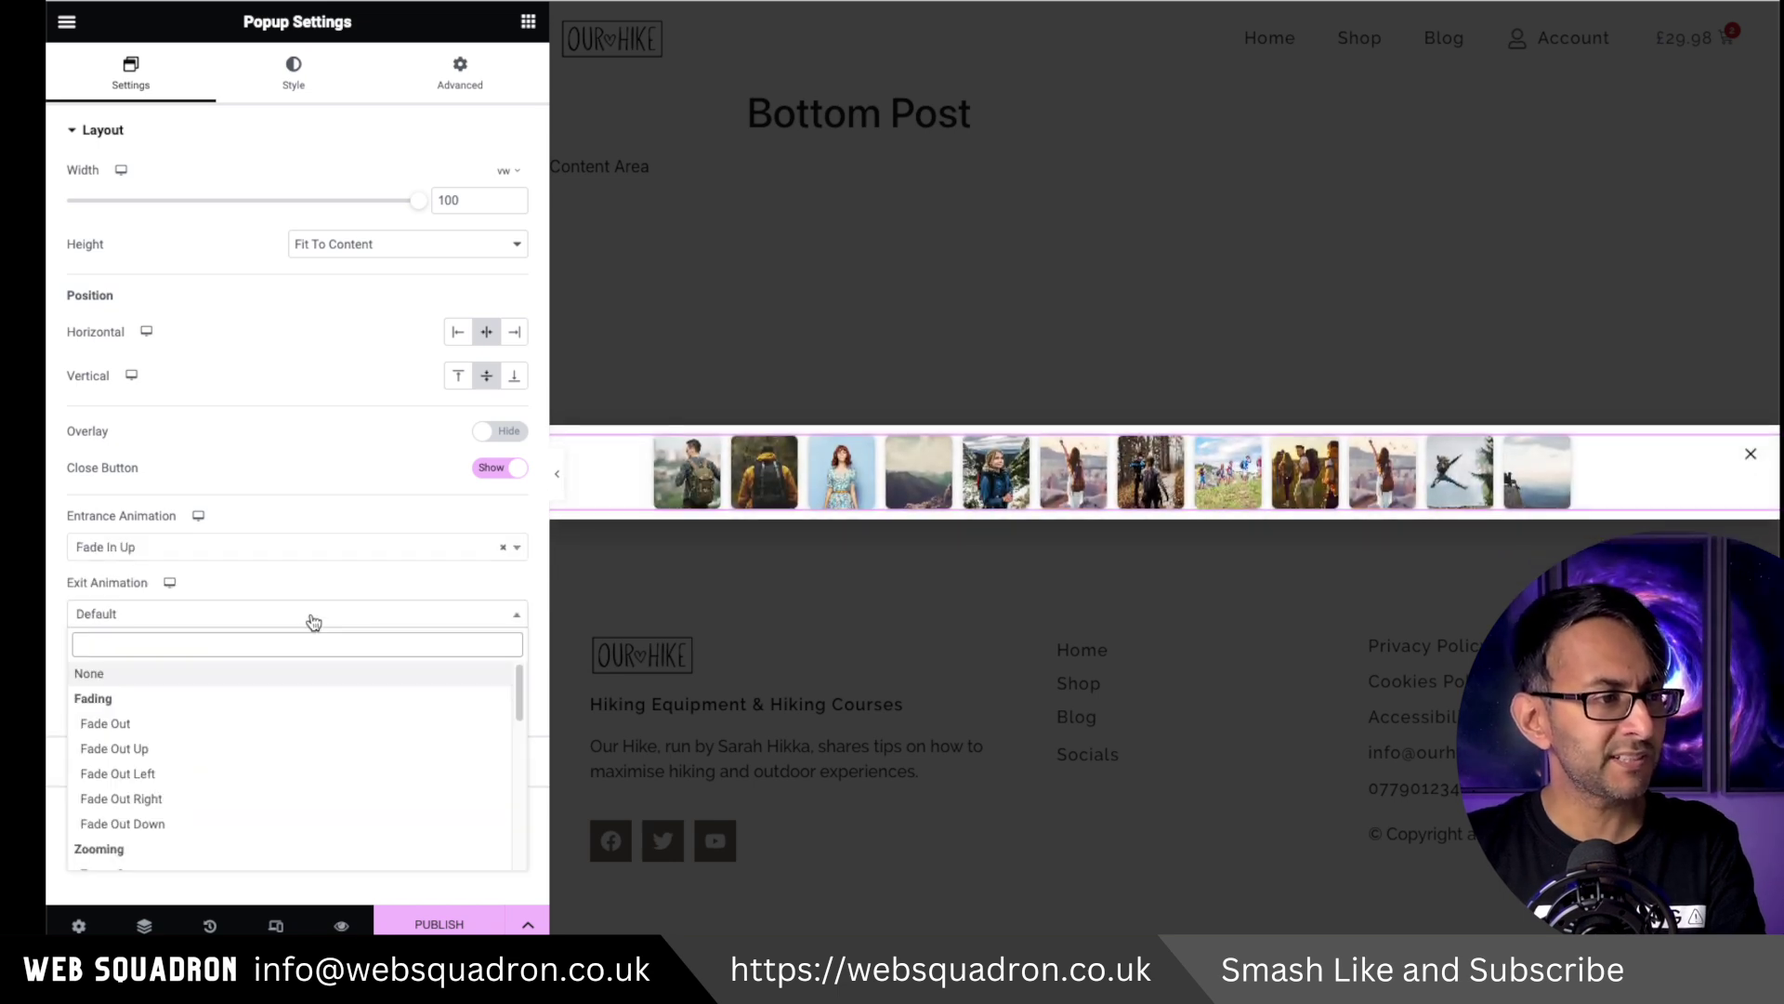
pyautogui.click(232, 825)
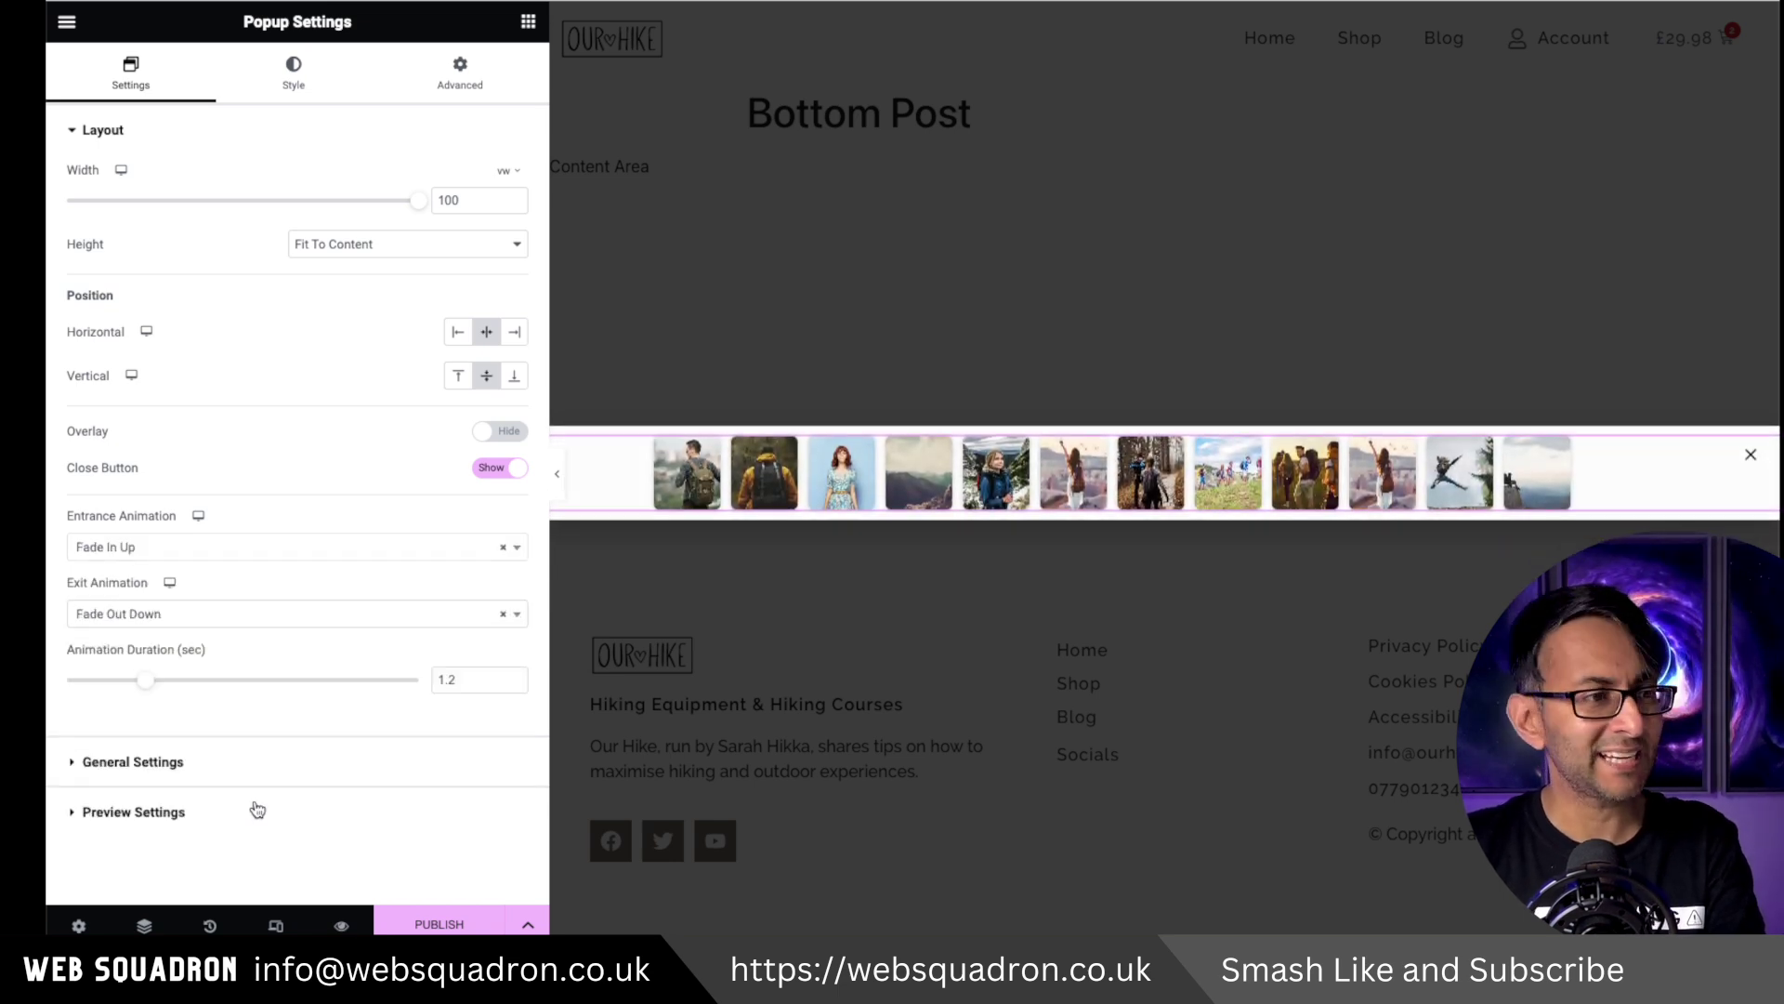
pyautogui.doubleClick(455, 680)
pyautogui.write('0.4')
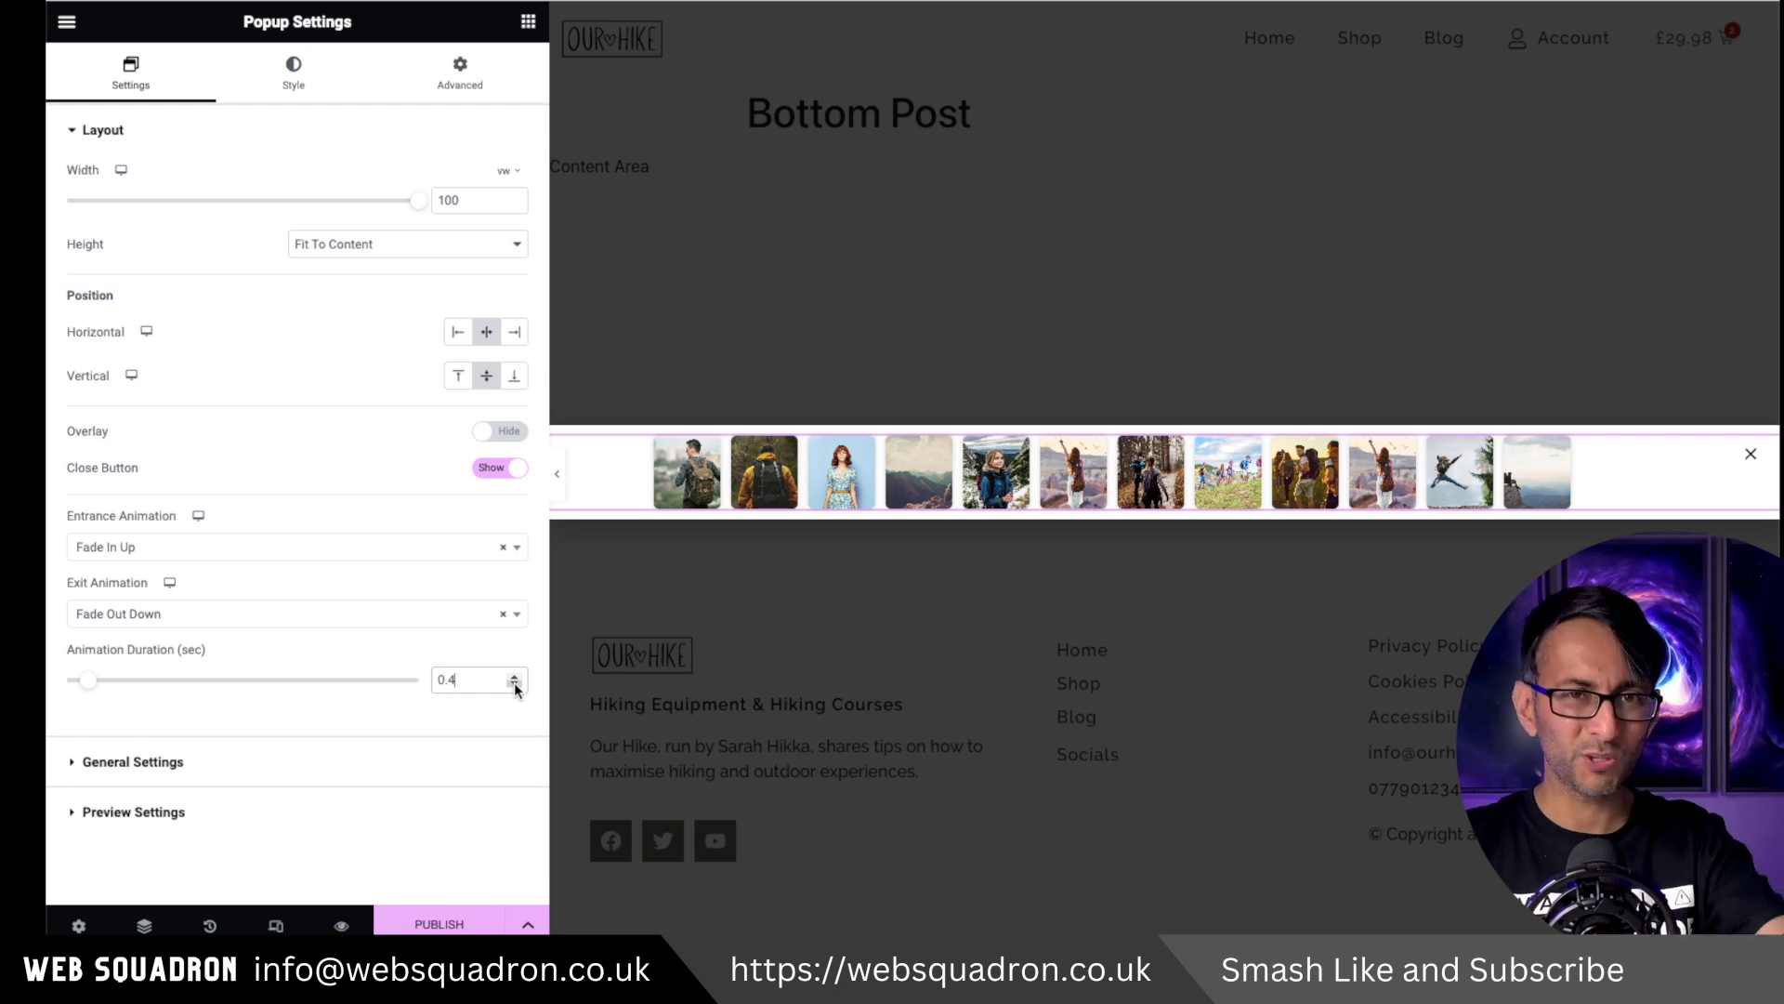
# - Enlarge the popup's close button to size 13 under Style > Close Button
pyautogui.click(302, 85)
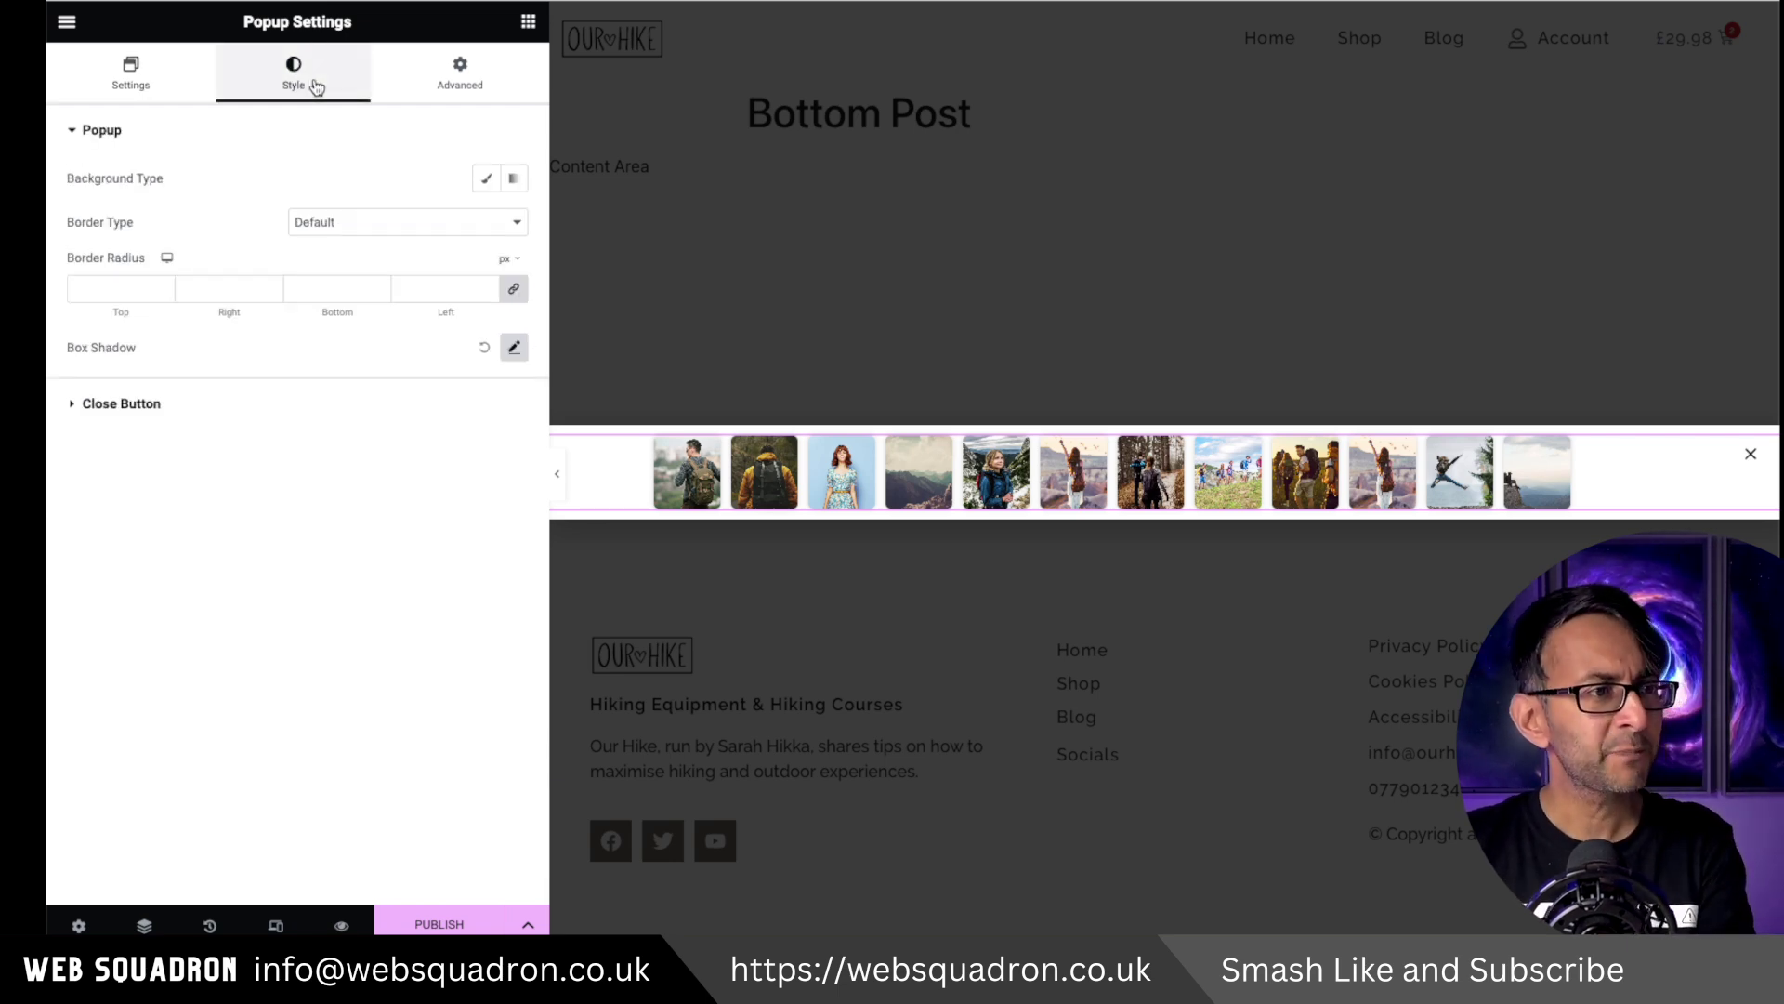
pyautogui.click(336, 405)
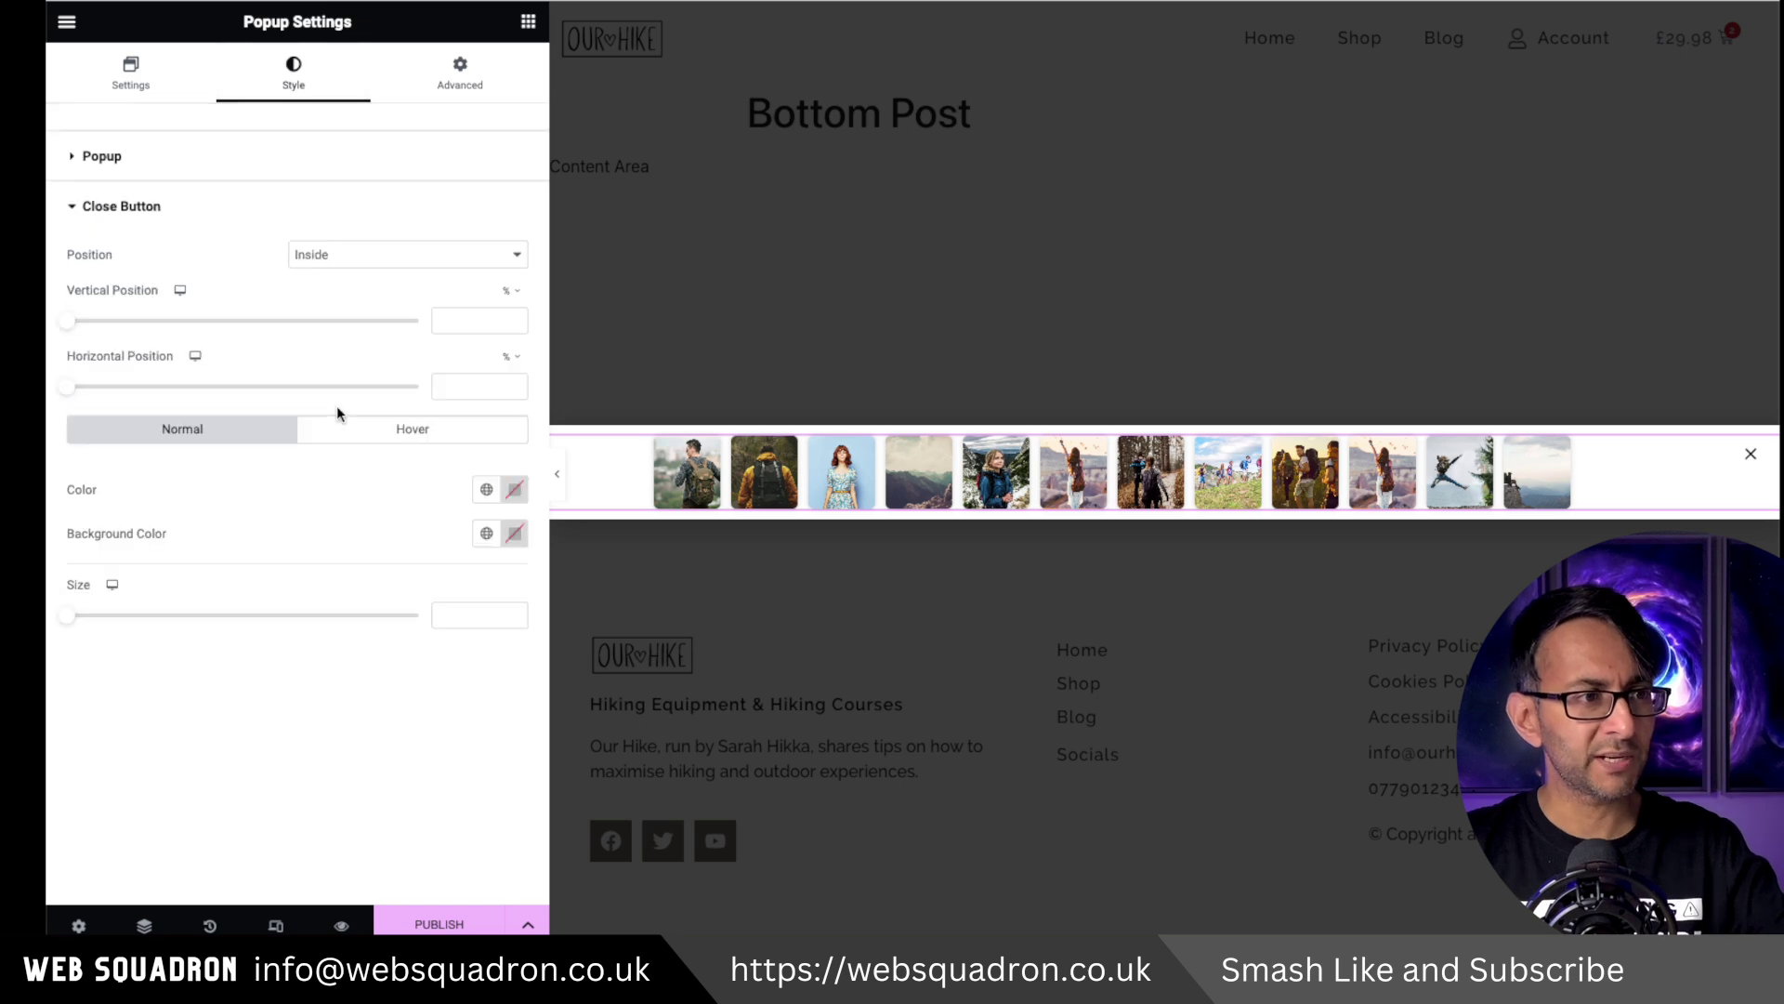
pyautogui.moveTo(65, 616); pyautogui.dragTo(172, 622)
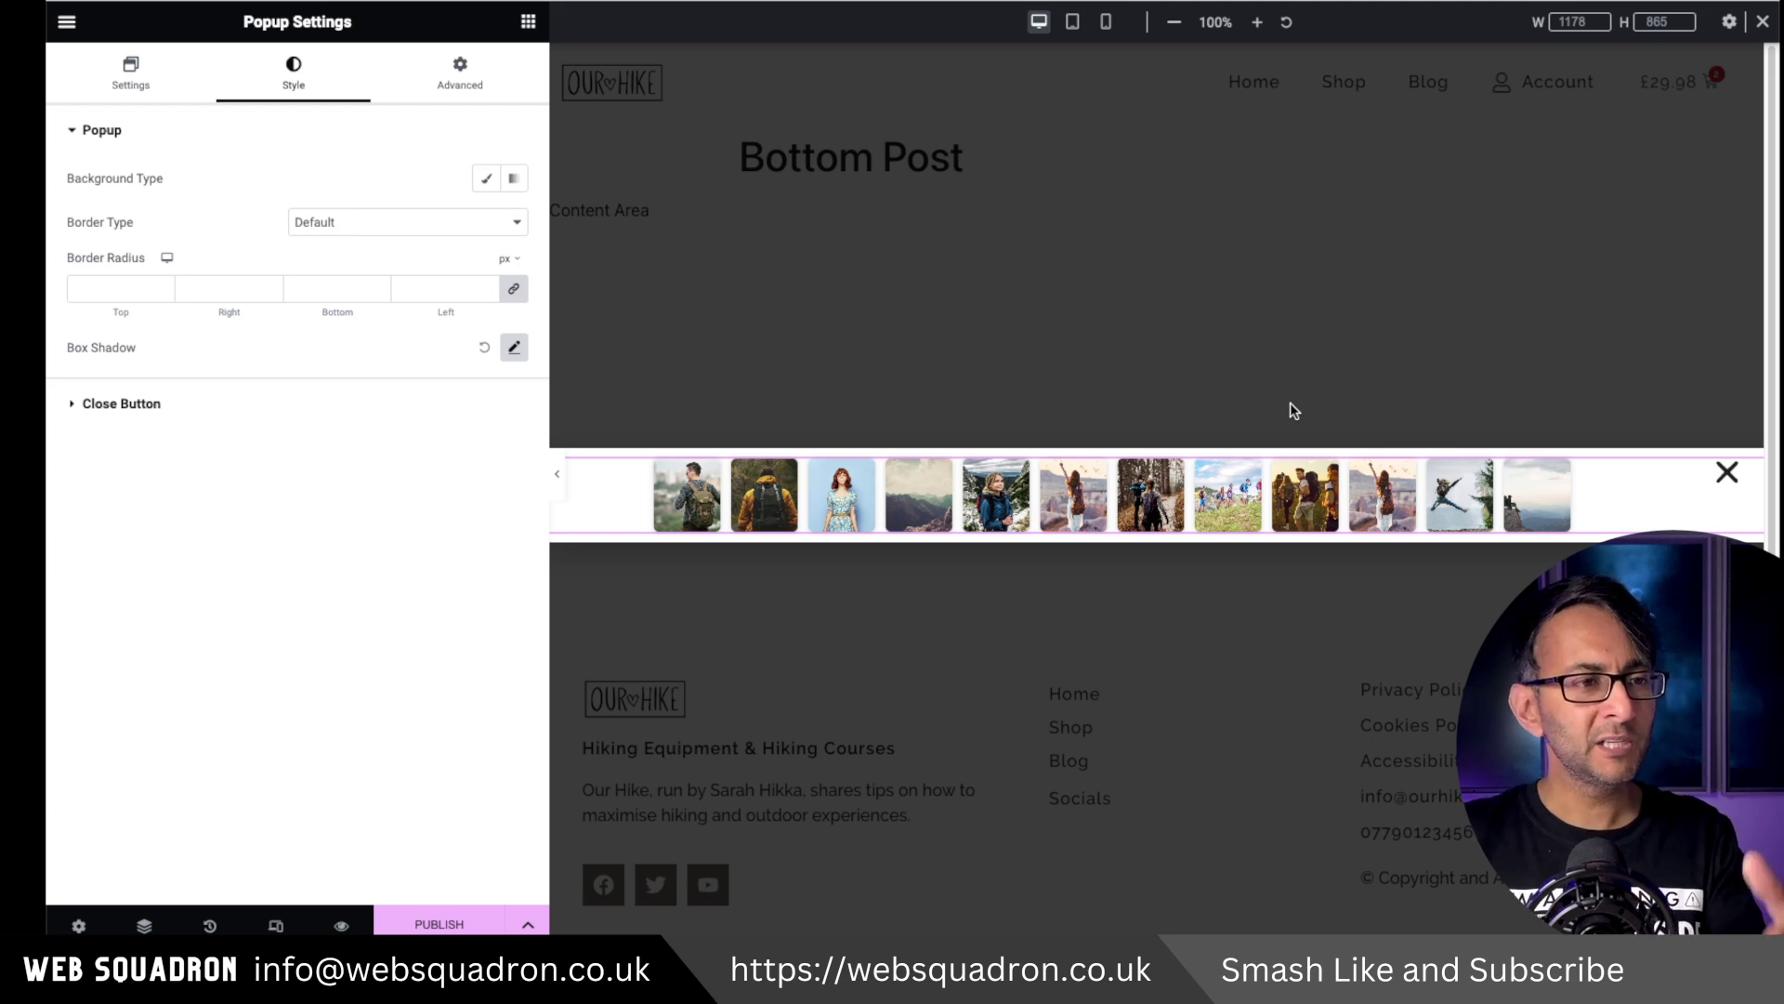
# - Switch the responsive preview to mobile width
pyautogui.click(1106, 22)
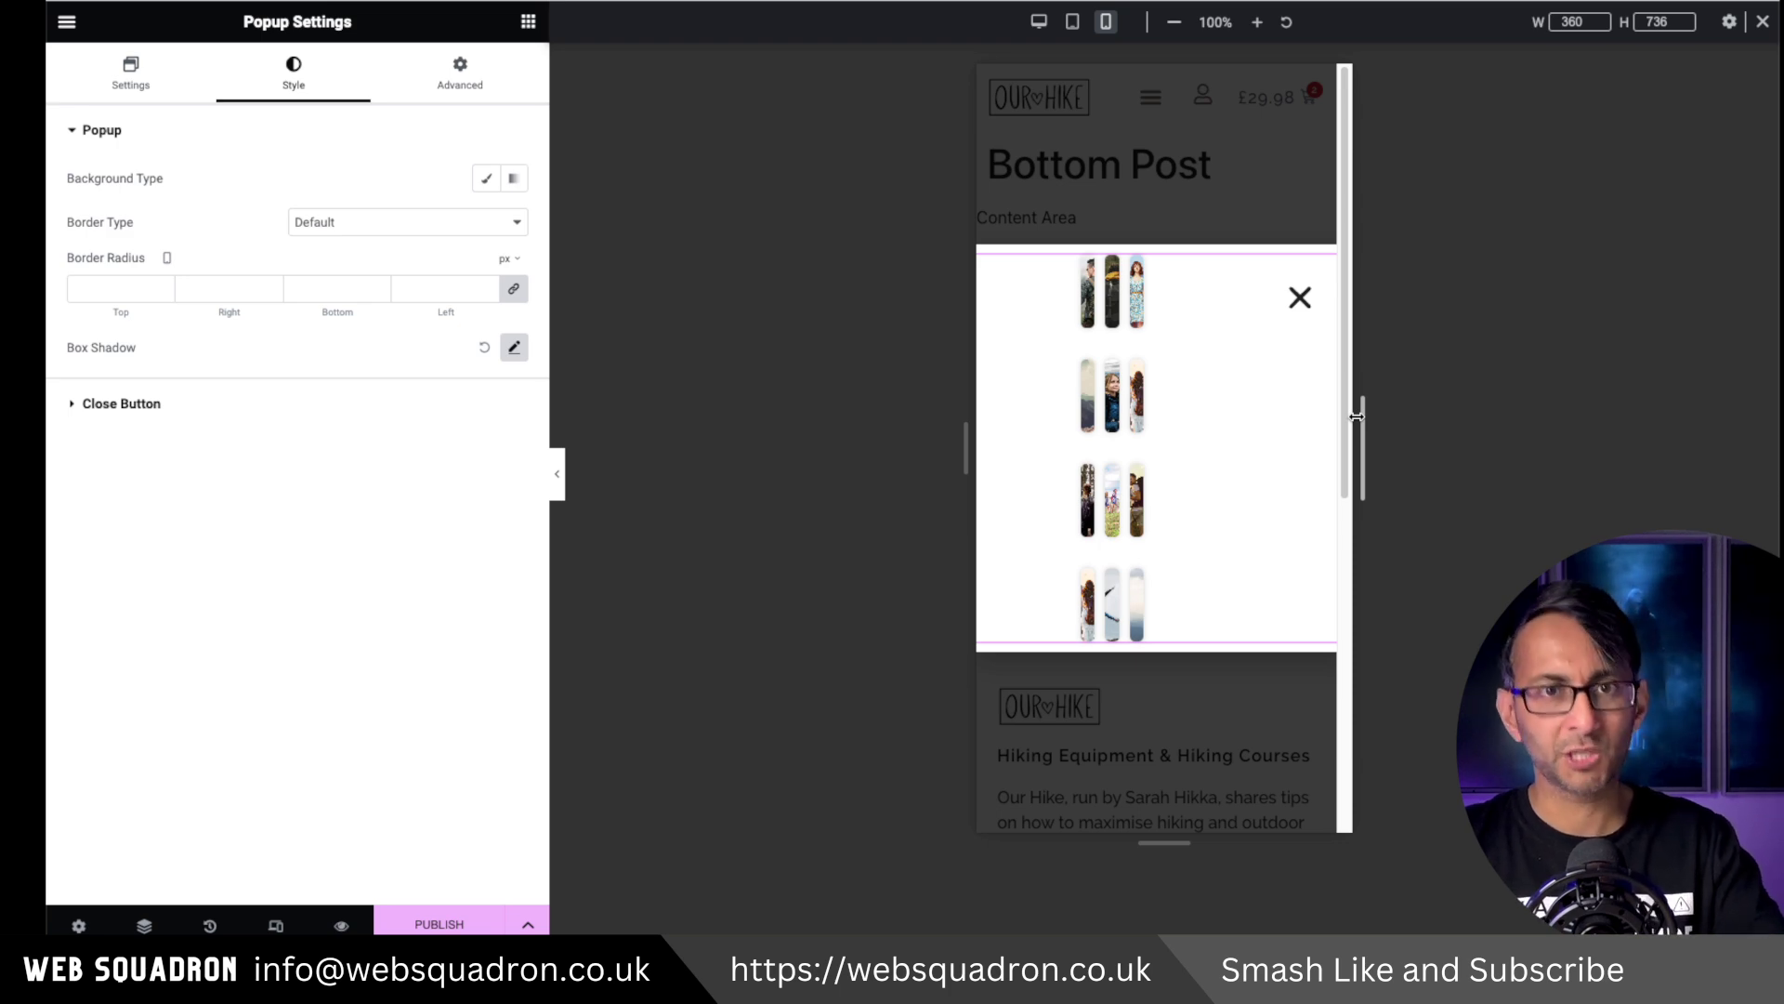
# - Return to desktop view and enable Prevent Closing on Overlay in Advanced
pyautogui.click(1039, 21)
pyautogui.click(460, 74)
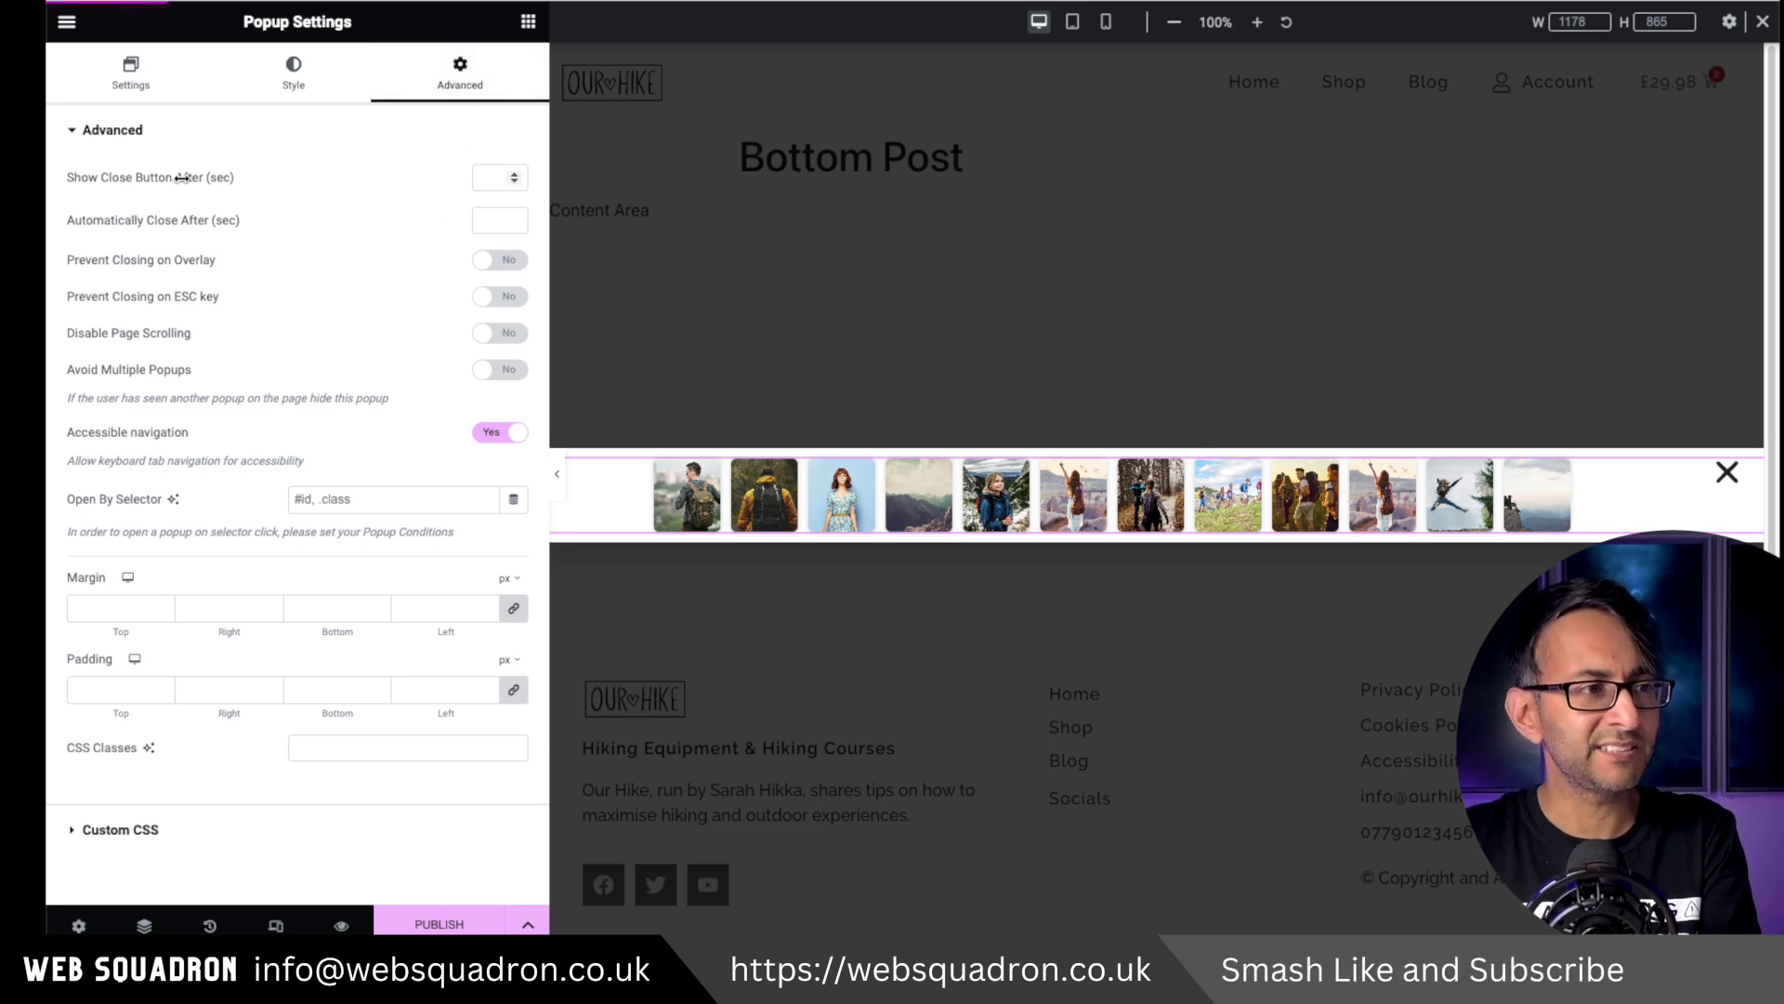
pyautogui.click(514, 262)
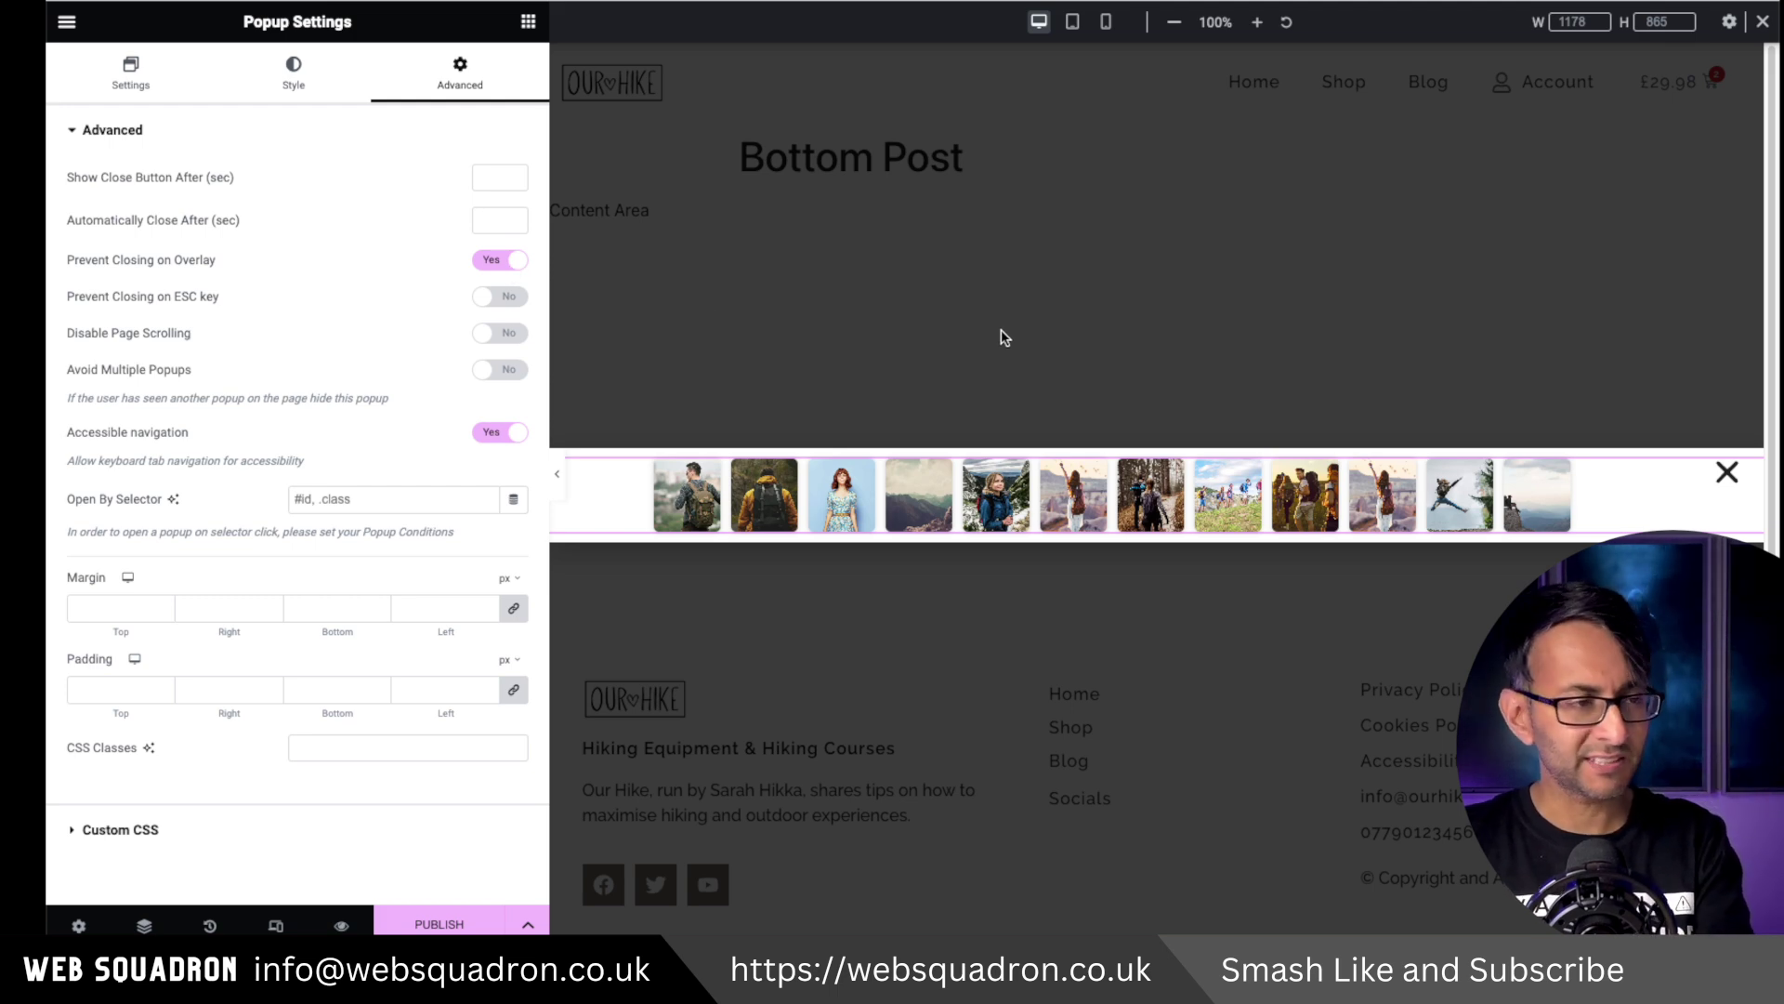
# - Set the popup's vertical position to Bottom and bring up the publish conditions
pyautogui.click(294, 72)
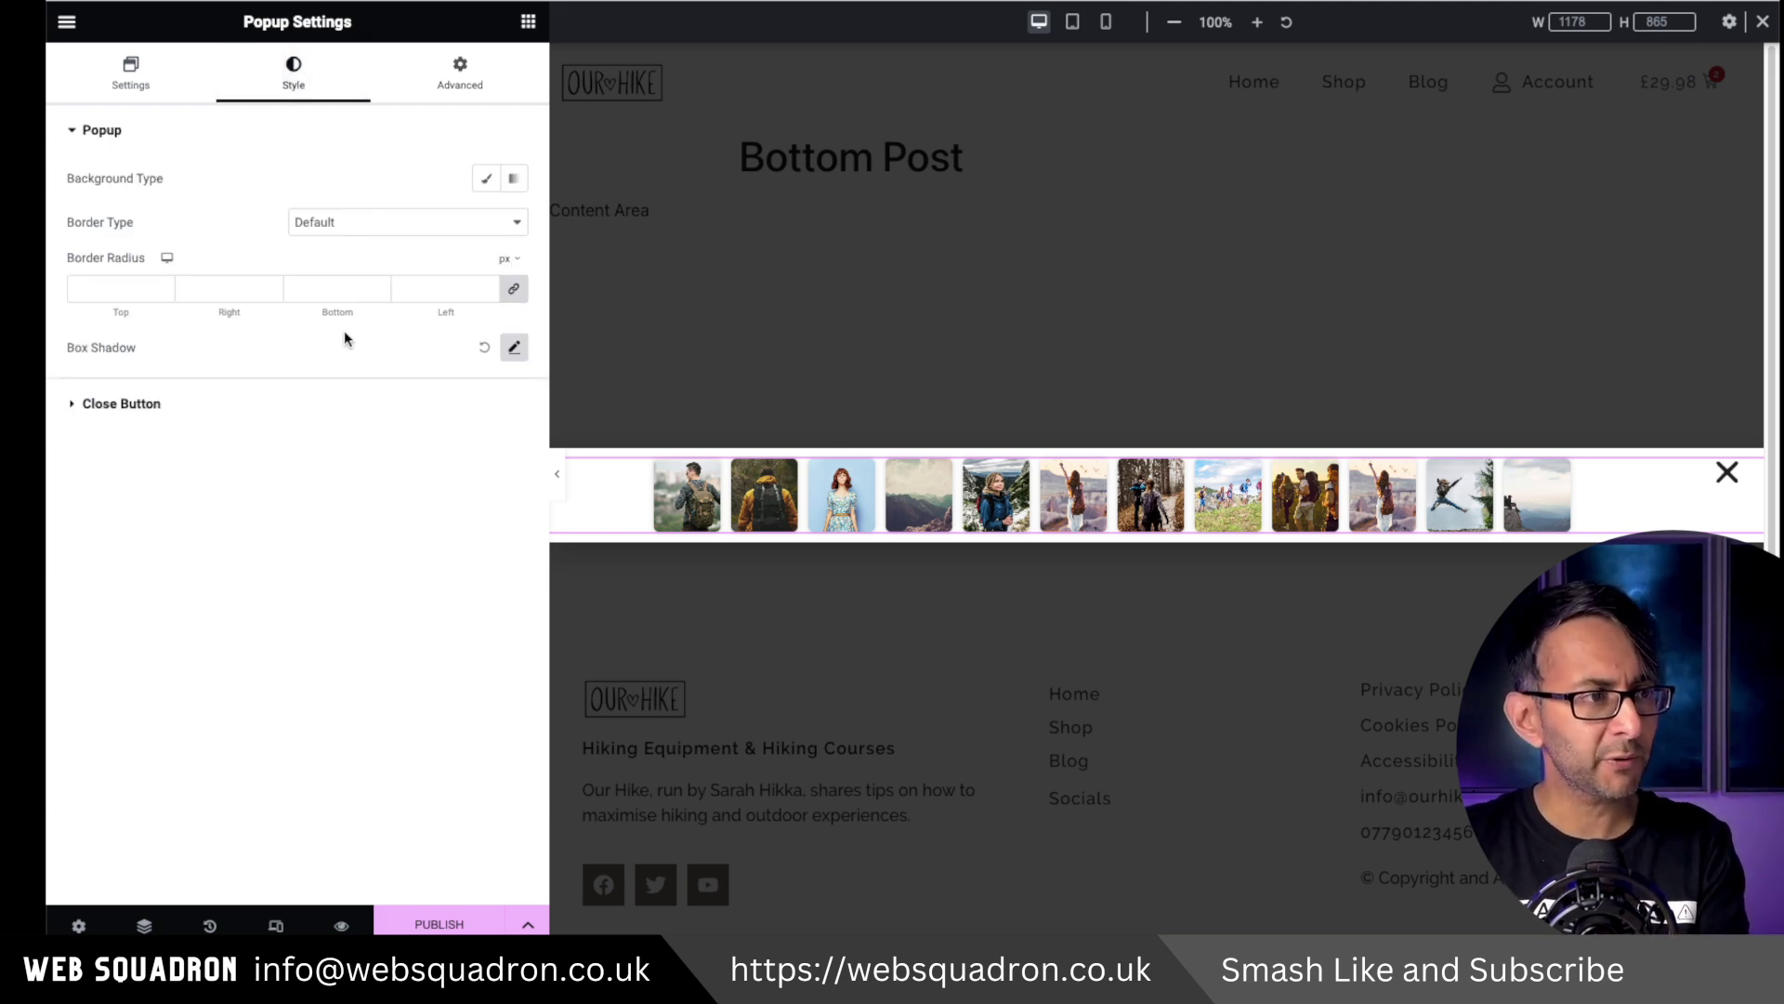
pyautogui.click(131, 74)
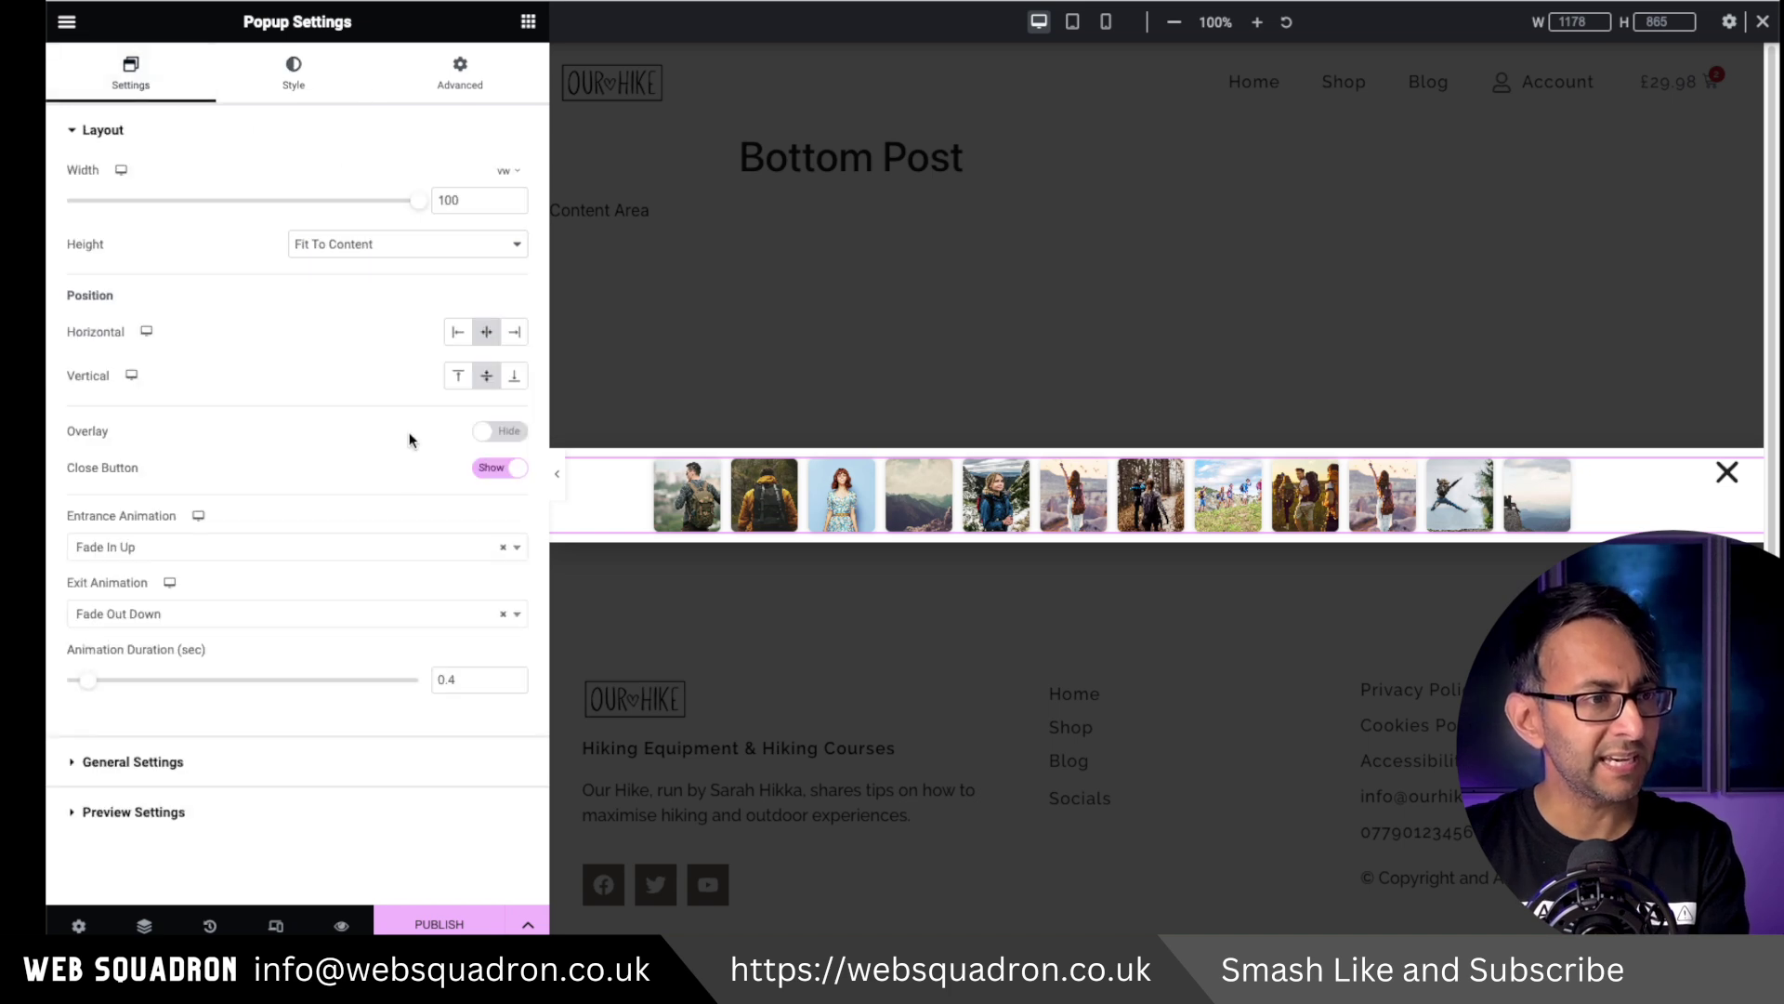
pyautogui.click(461, 73)
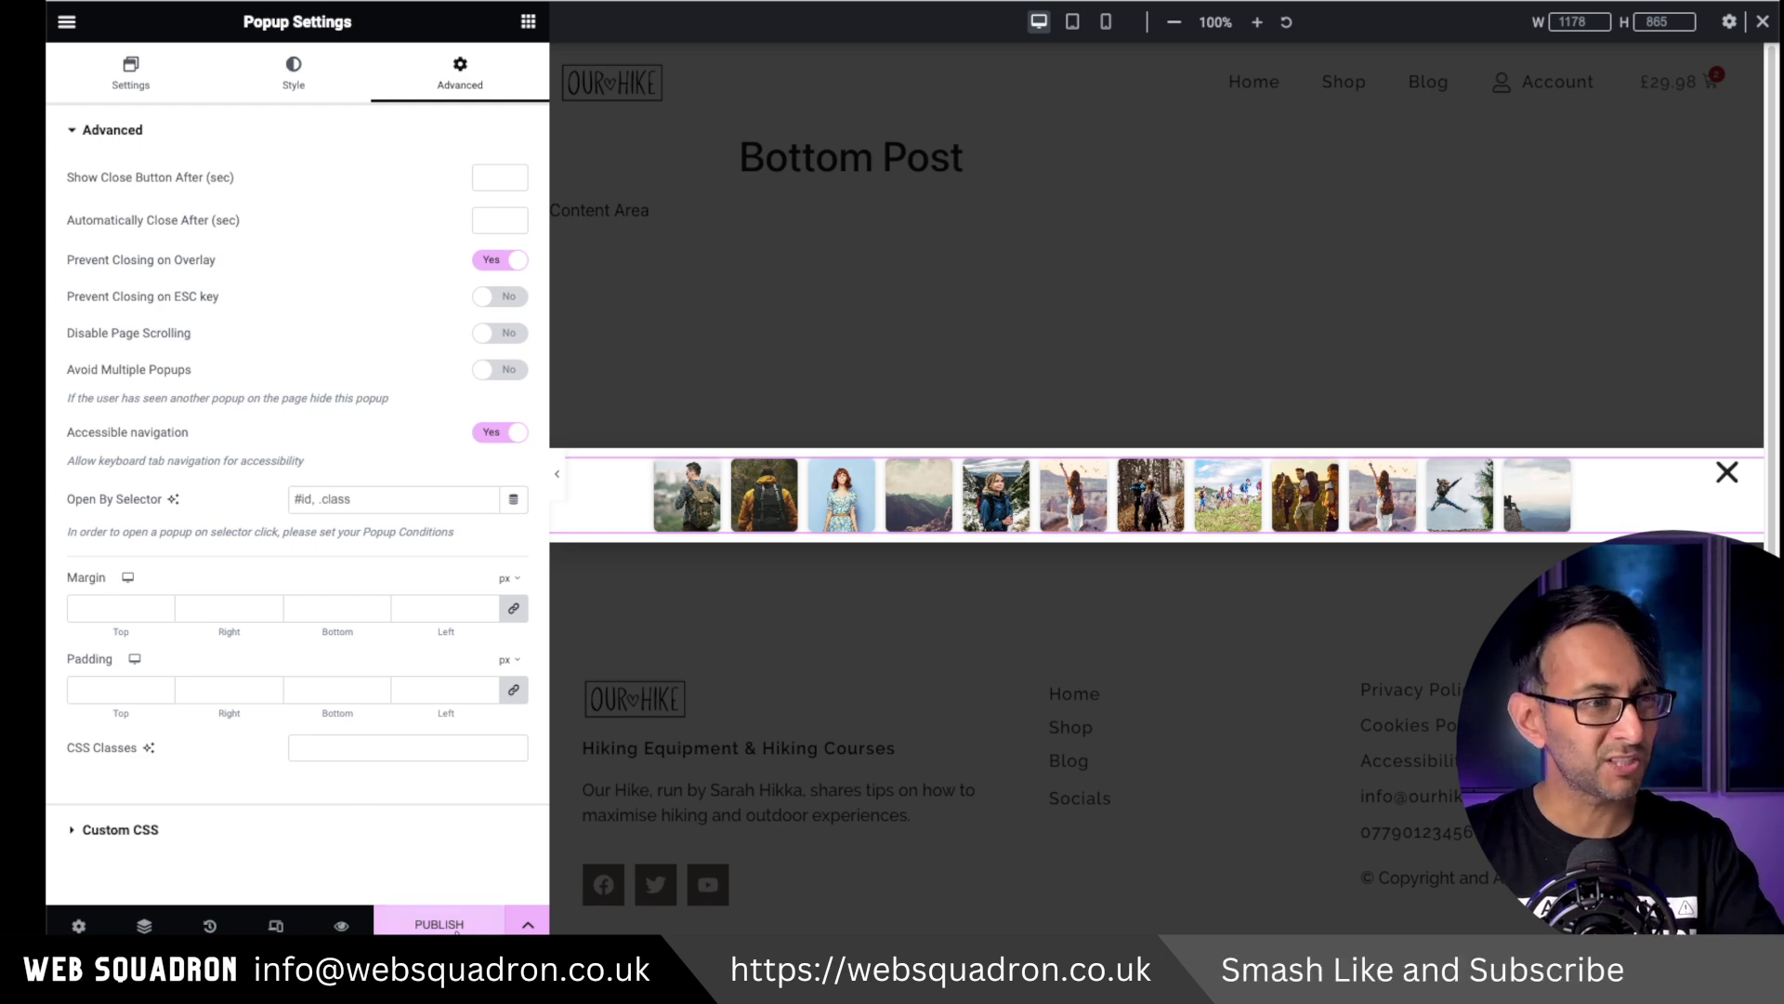
pyautogui.click(135, 85)
pyautogui.click(515, 379)
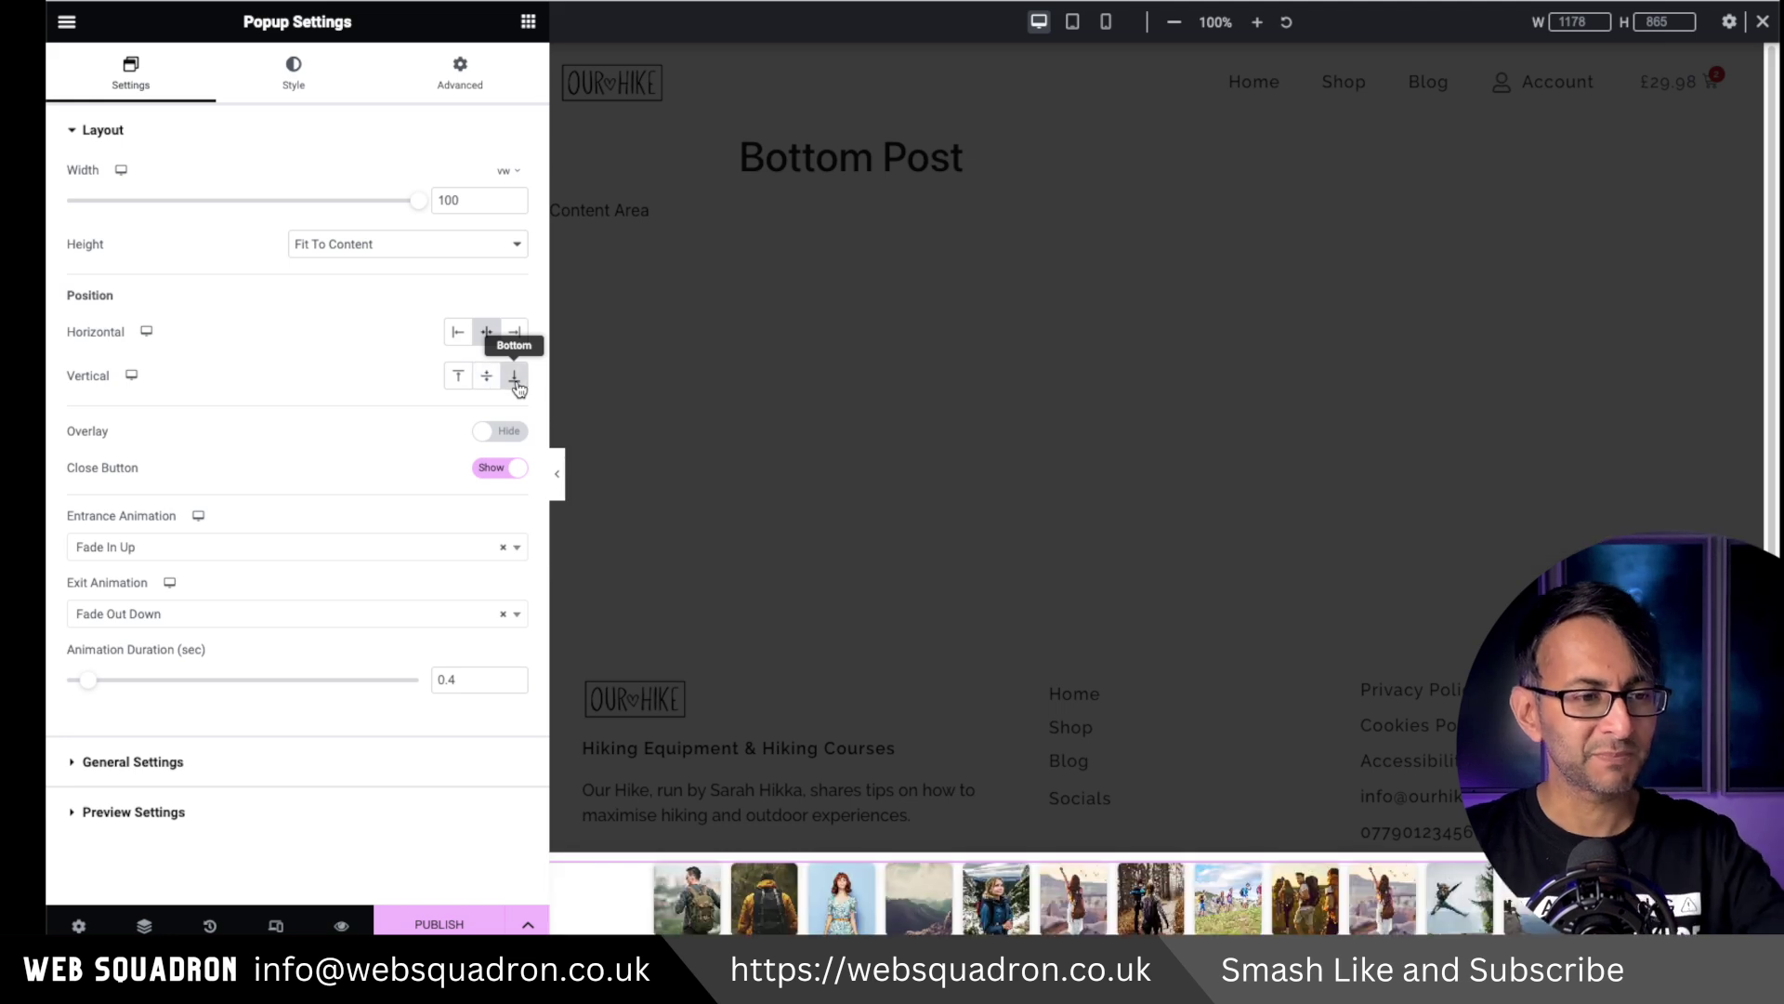
pyautogui.click(381, 920)
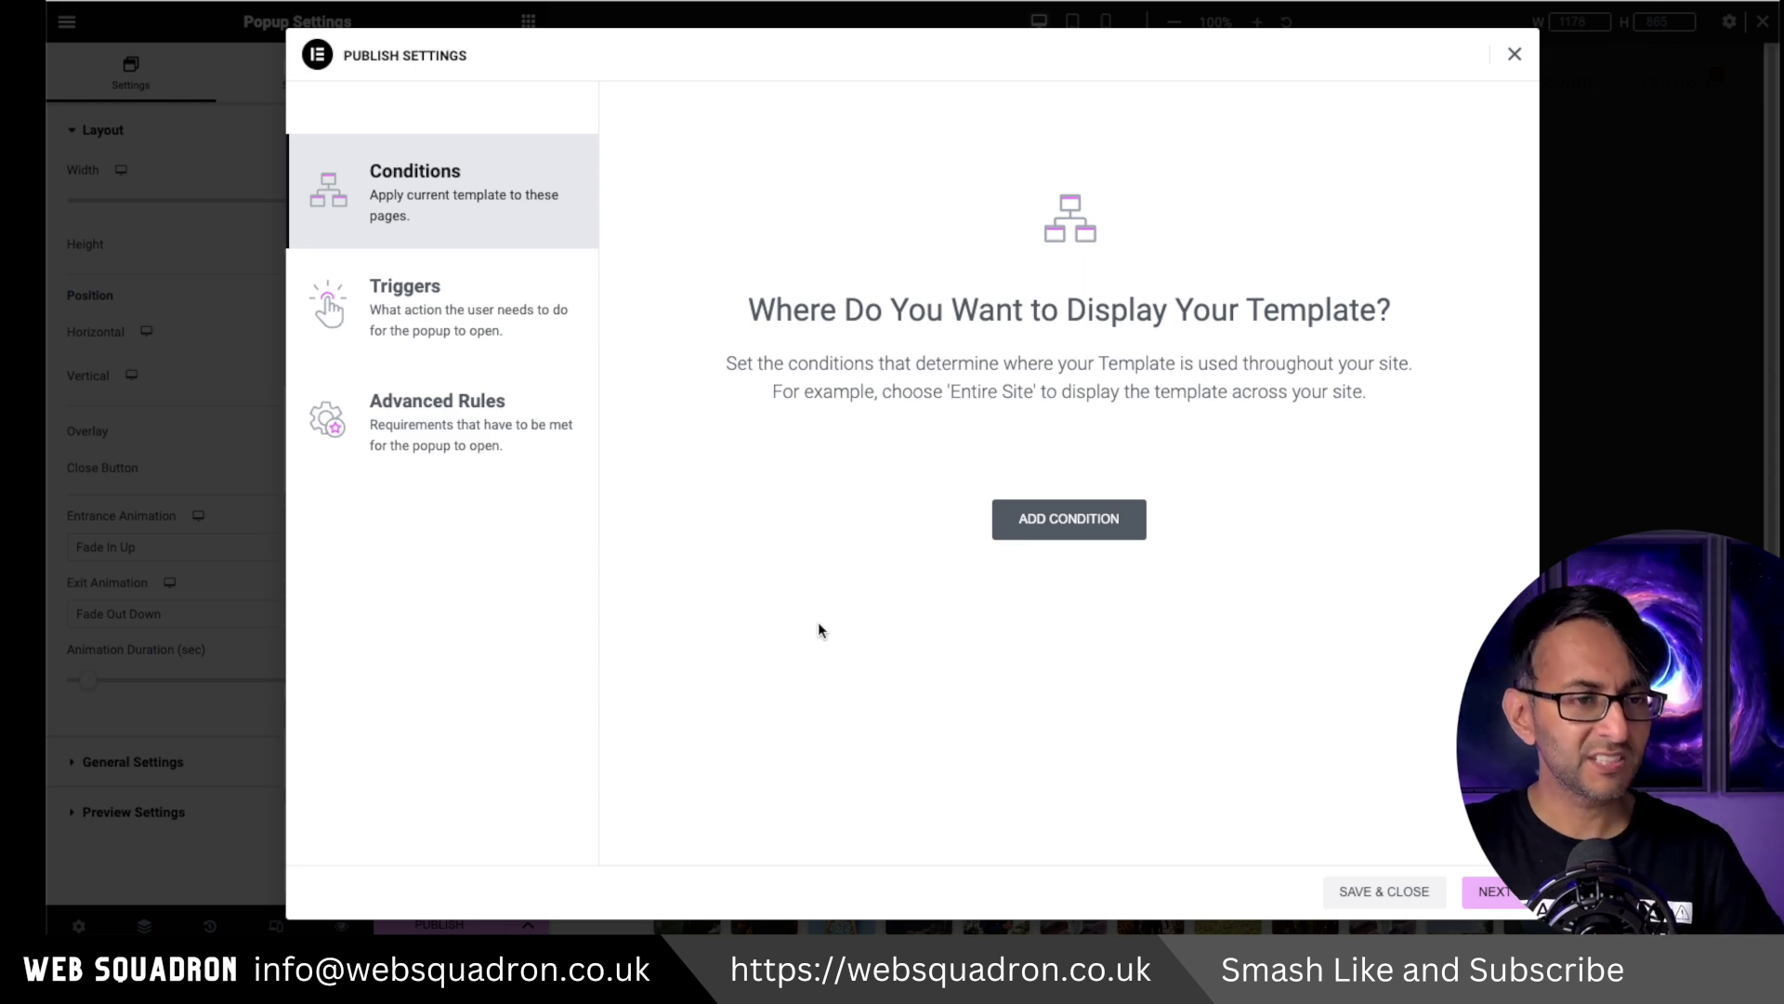
# - Add then remove an Entire Site condition, review triggers, and Save & Close the popup without conditions
pyautogui.click(1033, 526)
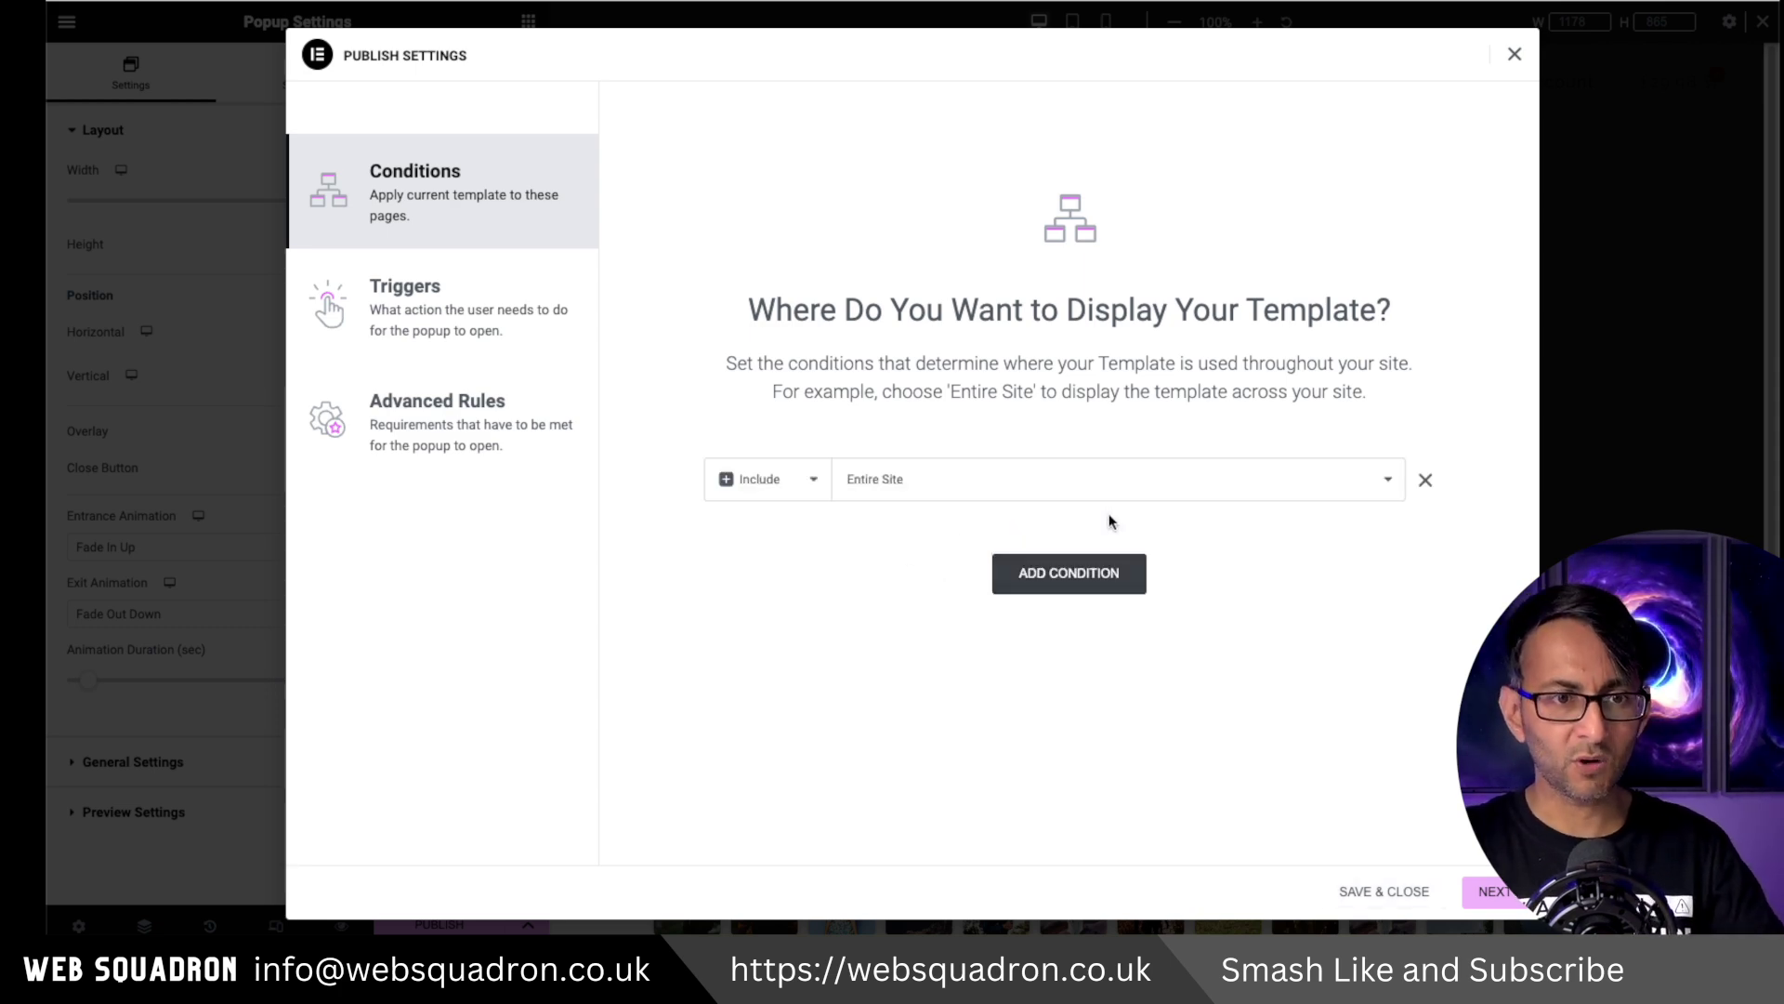
pyautogui.click(1425, 479)
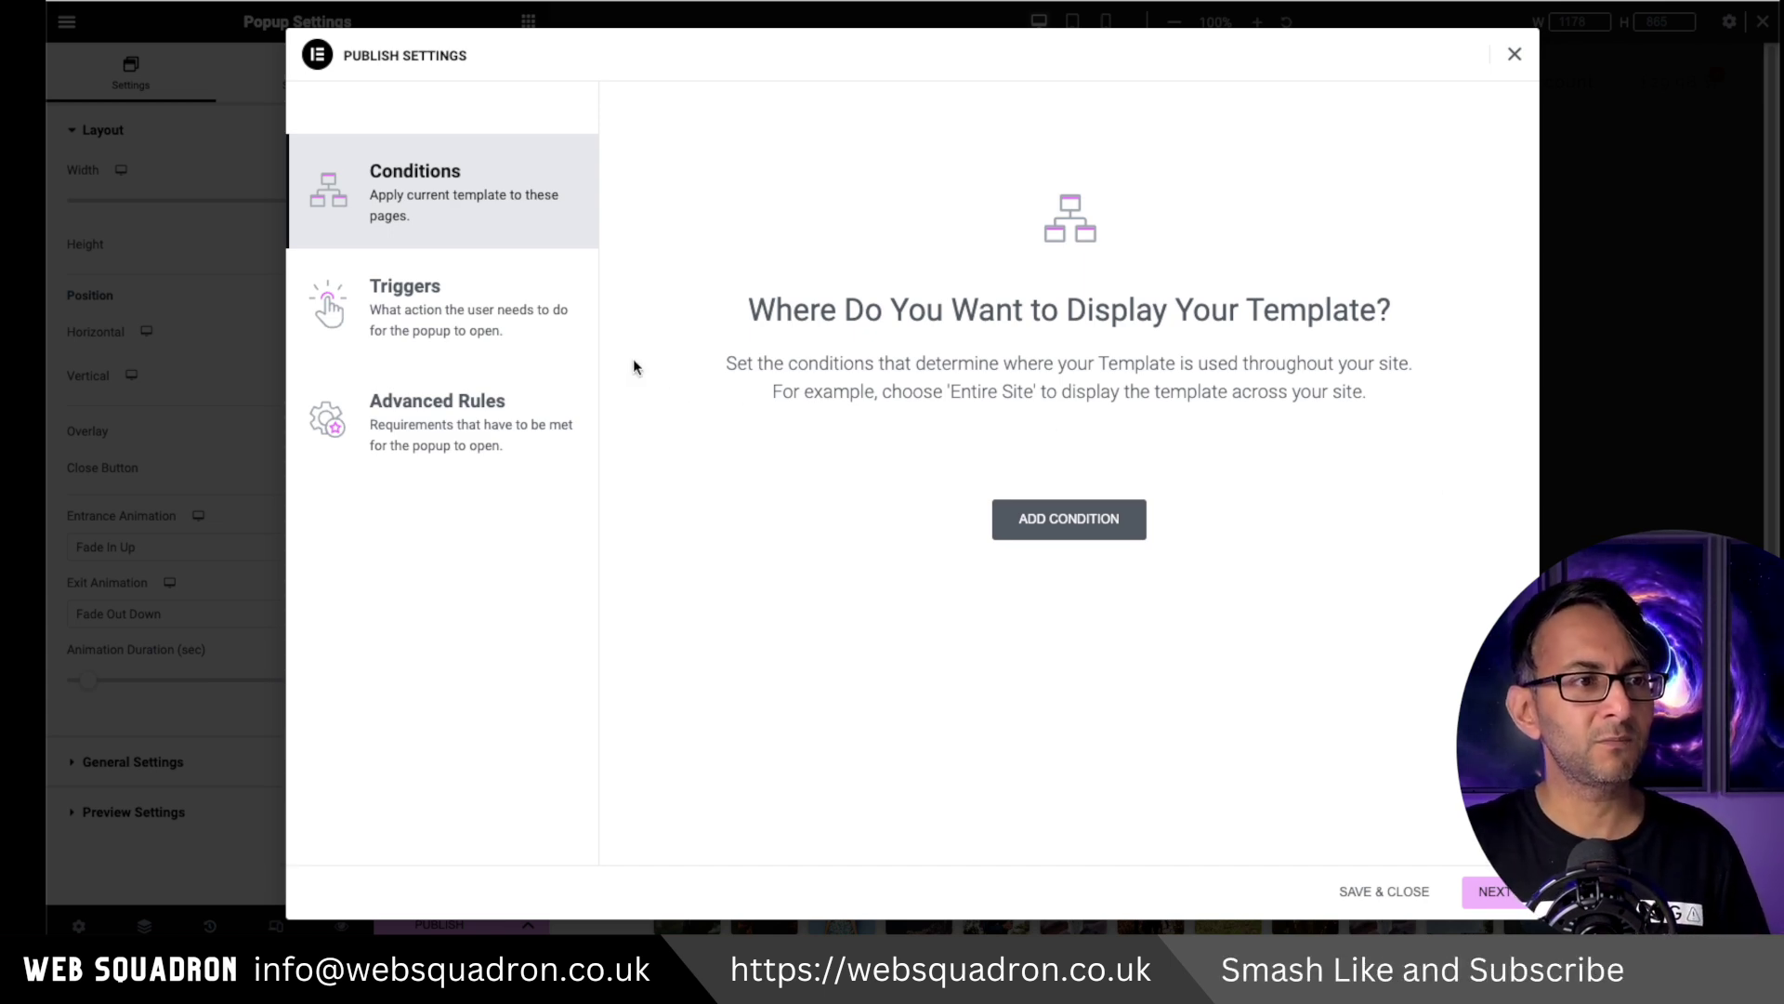
pyautogui.click(554, 329)
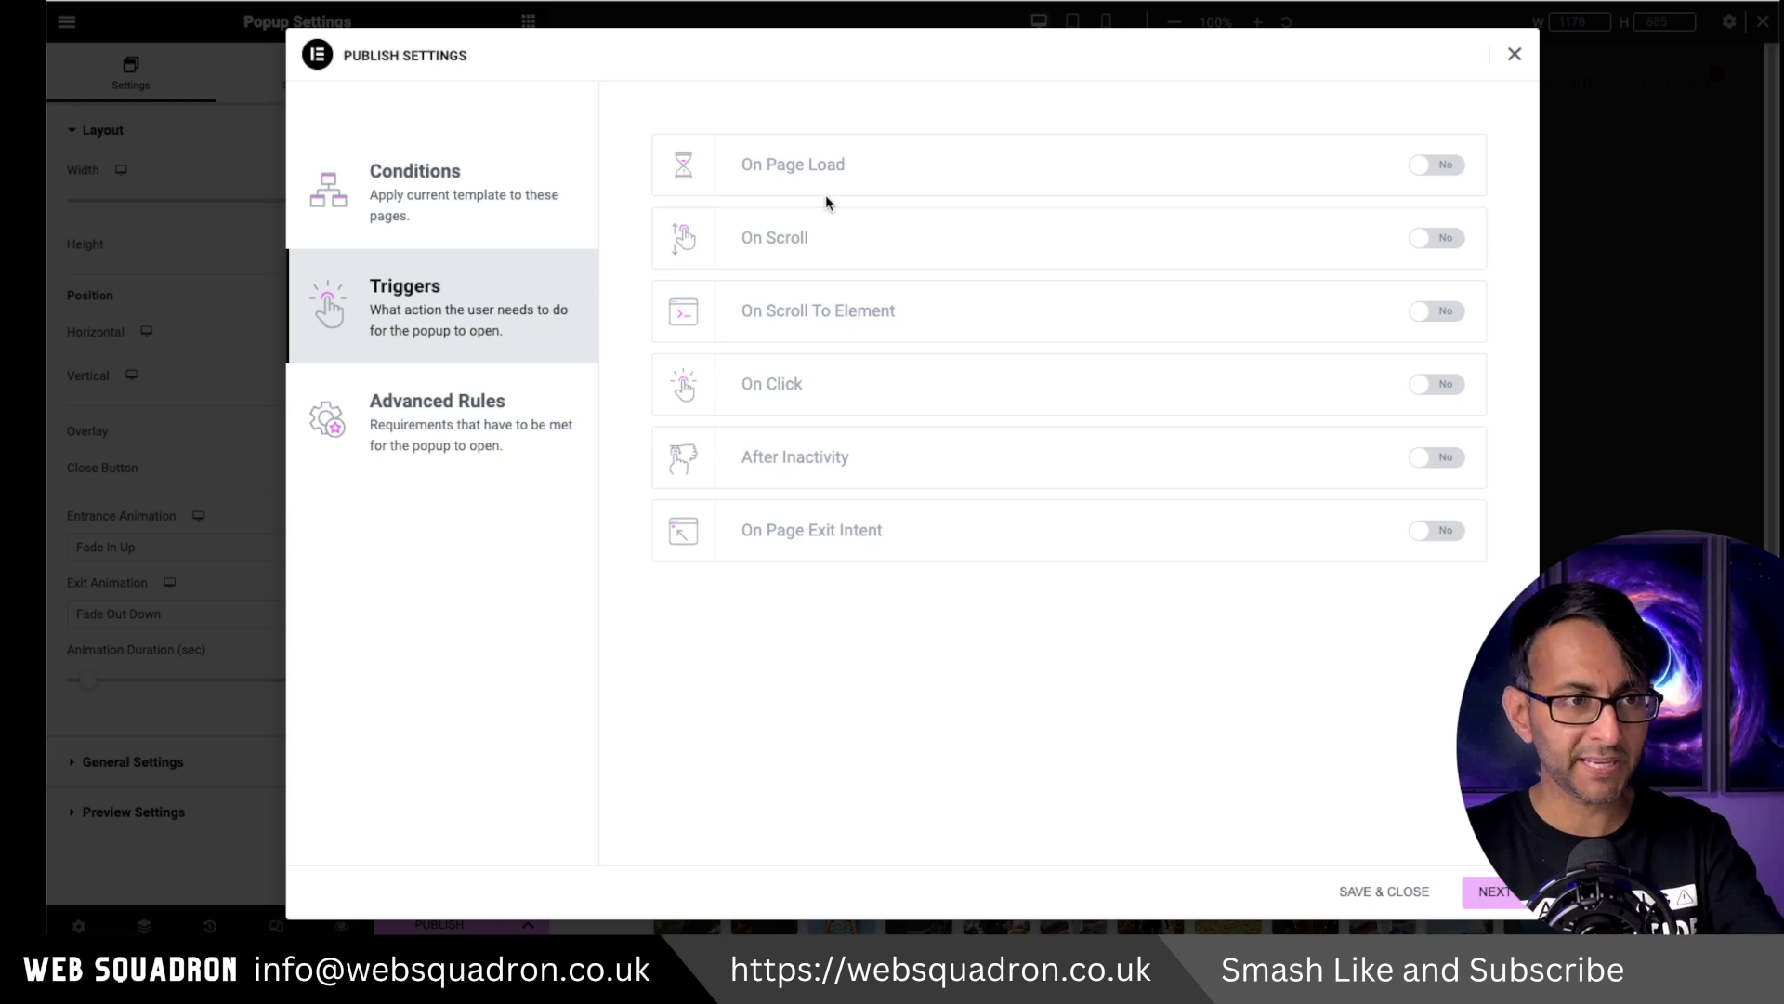
pyautogui.click(455, 201)
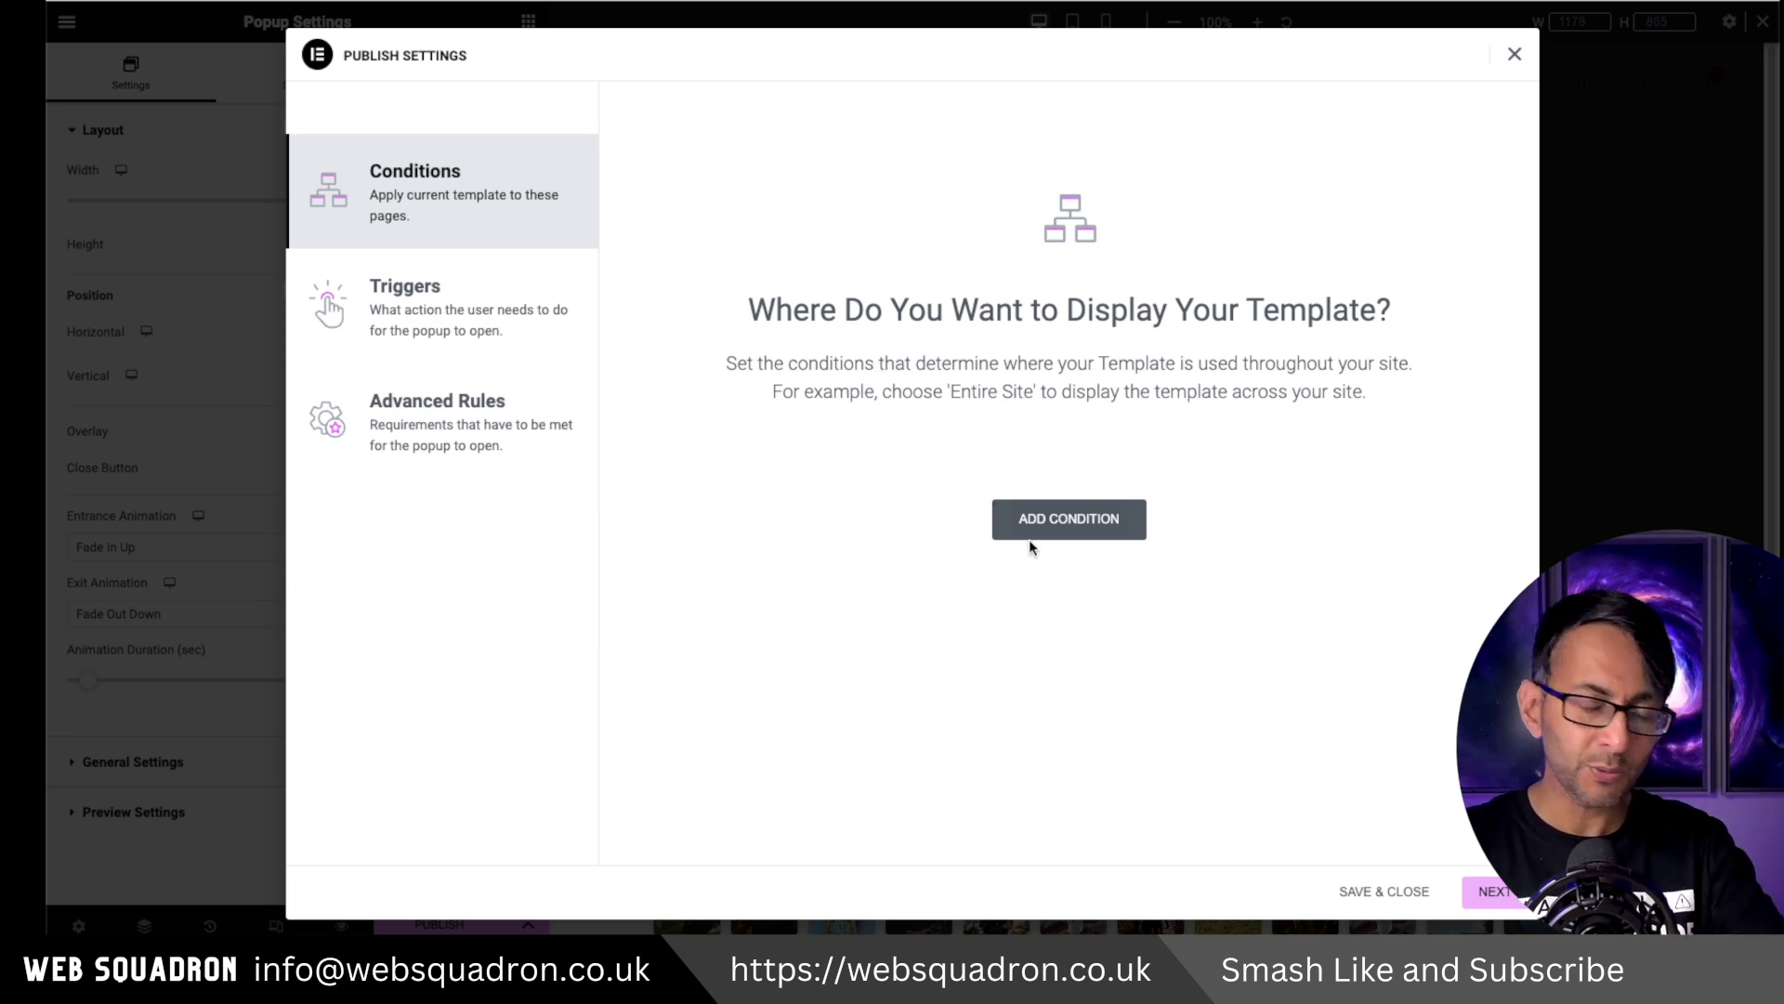
pyautogui.click(1392, 893)
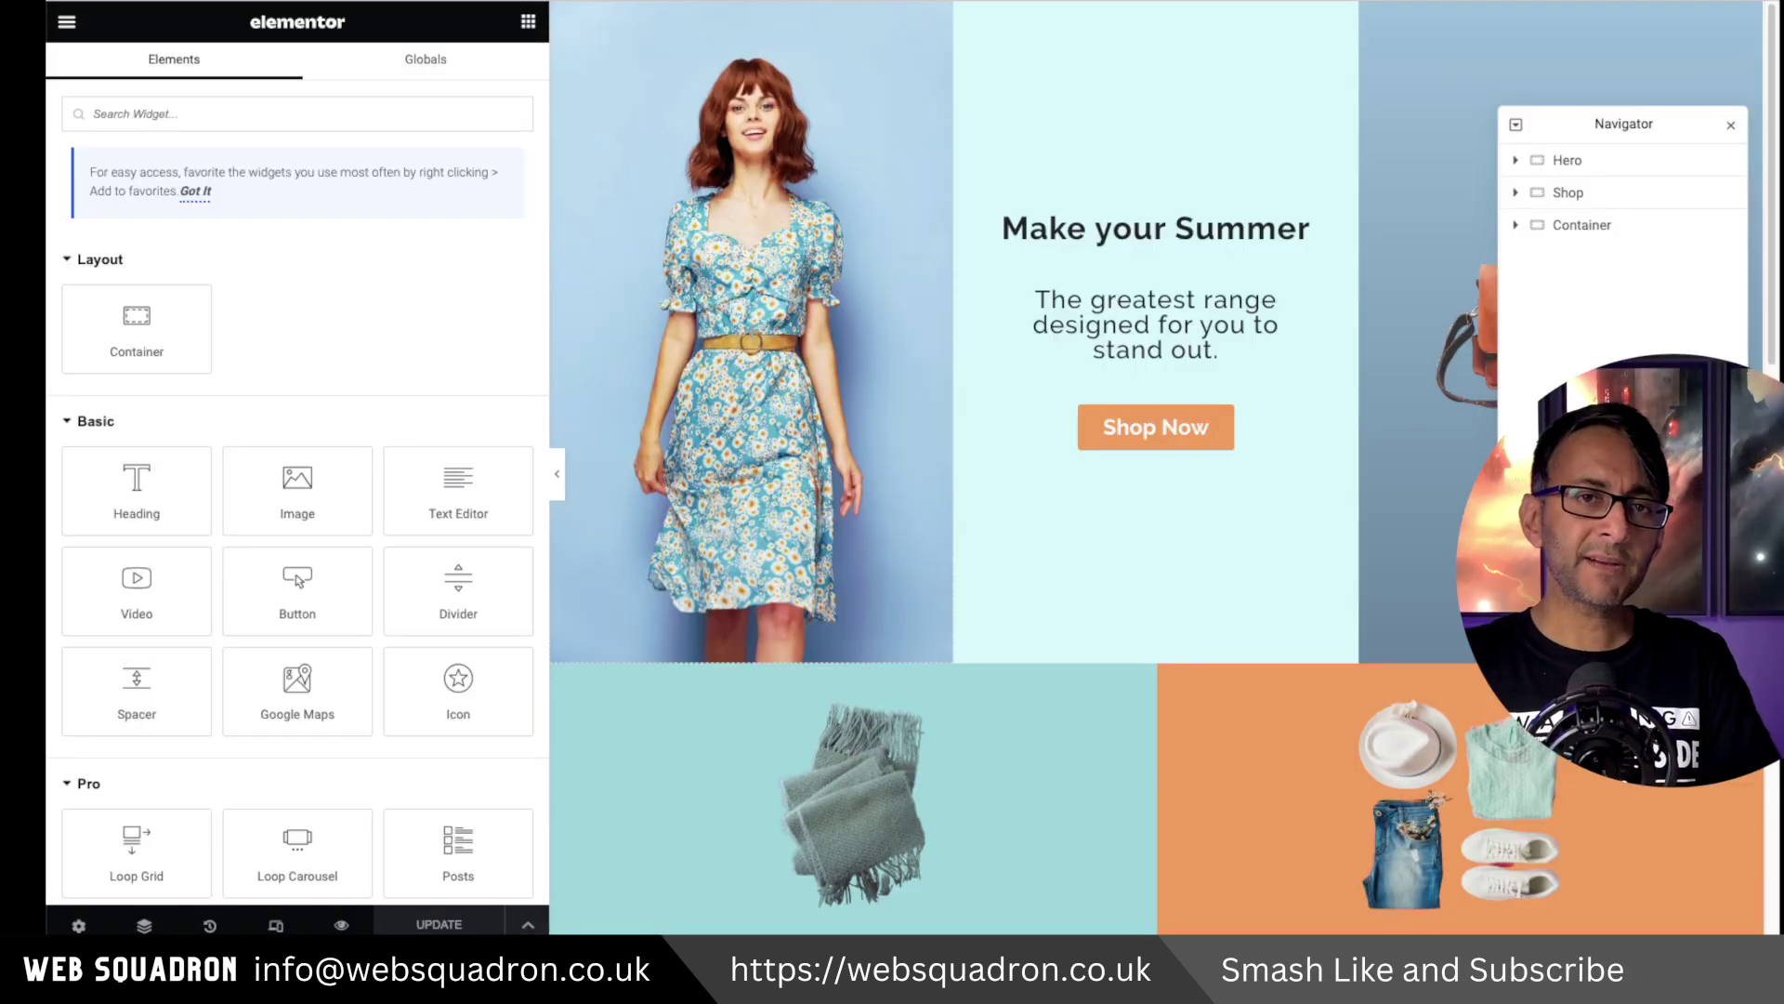